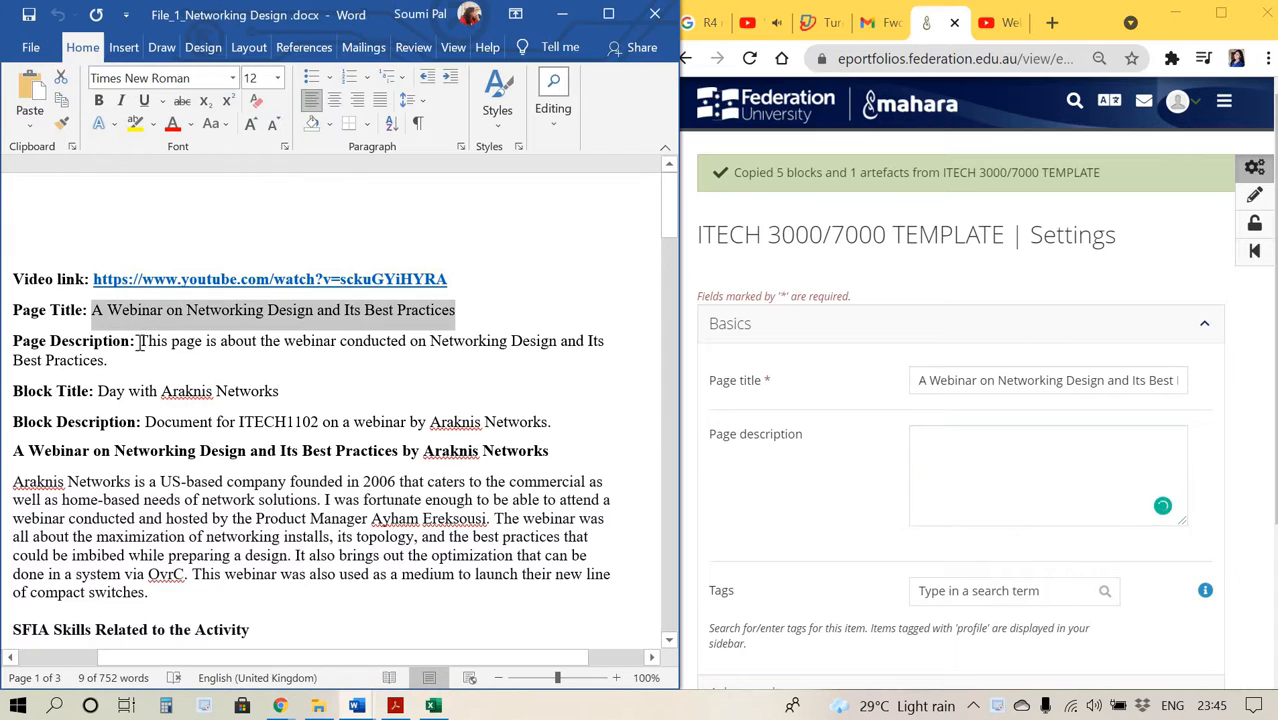
# Copy the page description text from the Word document and paste it into the page's description field.
pyautogui.moveTo(138, 342); pyautogui.dragTo(108, 361)
pyautogui.hotkey('ctrl', 'c')
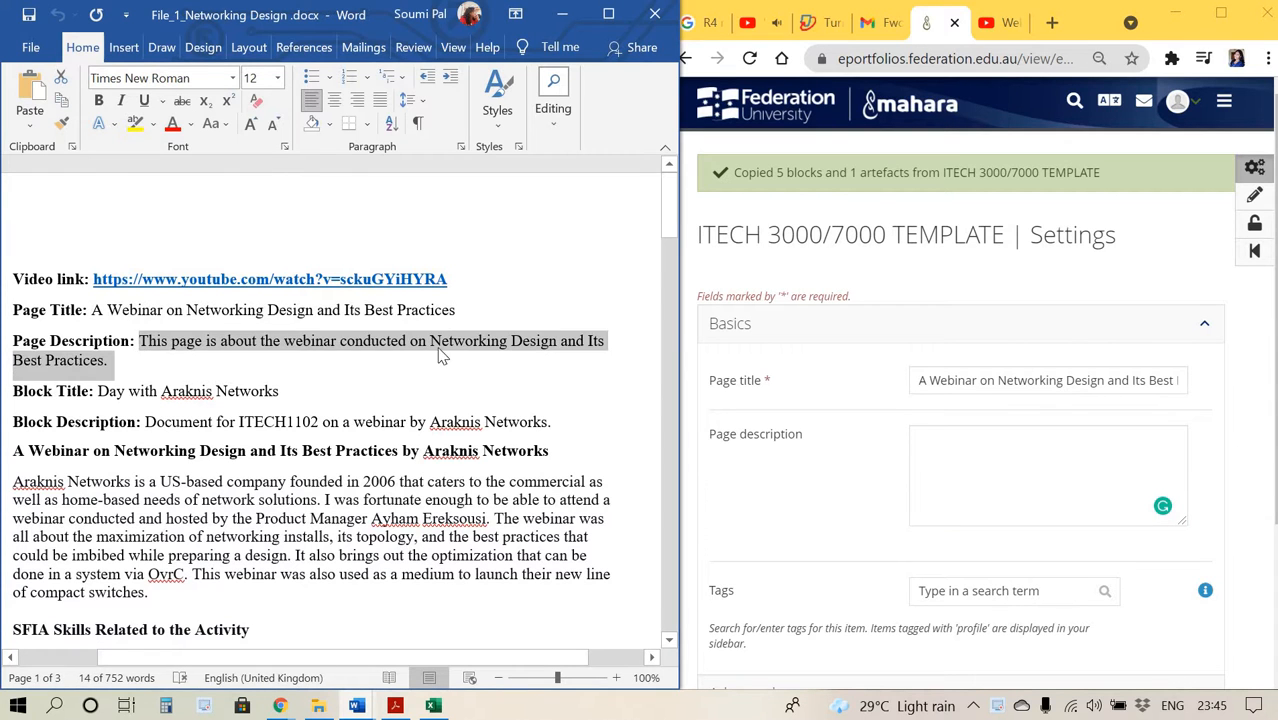
pyautogui.click(1040, 454)
pyautogui.hotkey('ctrl', 'v')
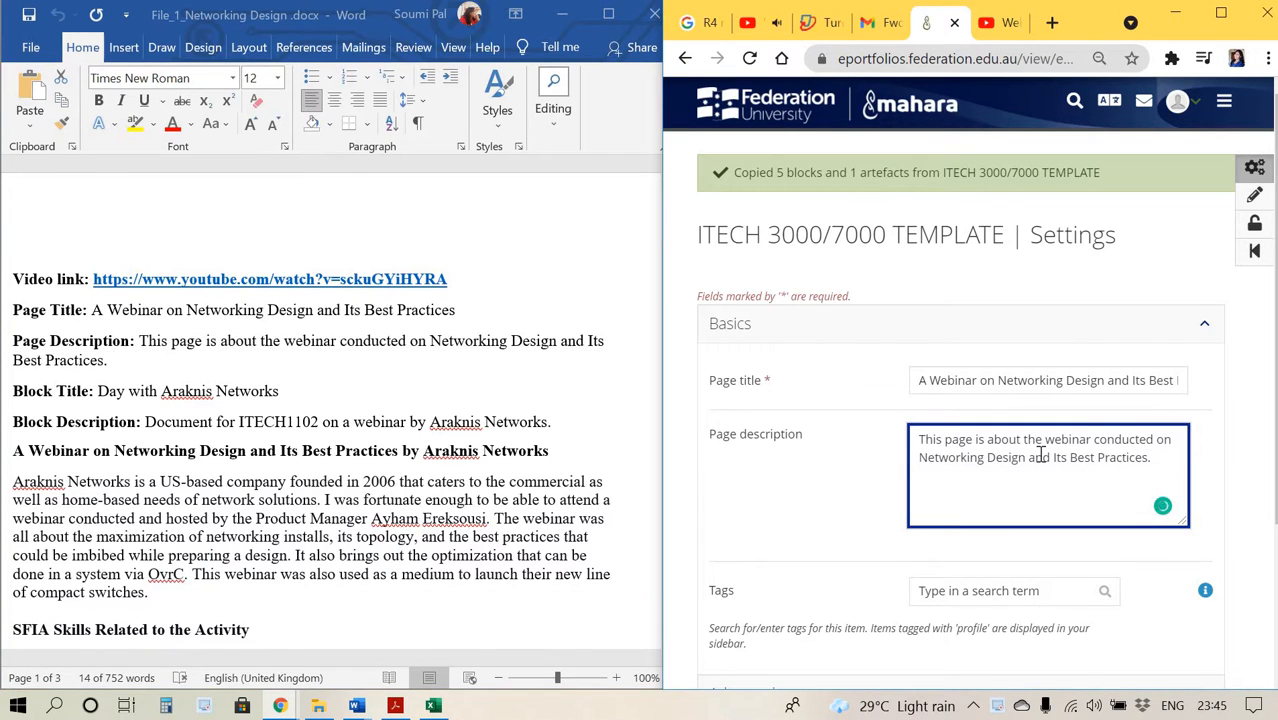
# Add the tag Network Design to the page.
pyautogui.scroll(-1, 515, 489)
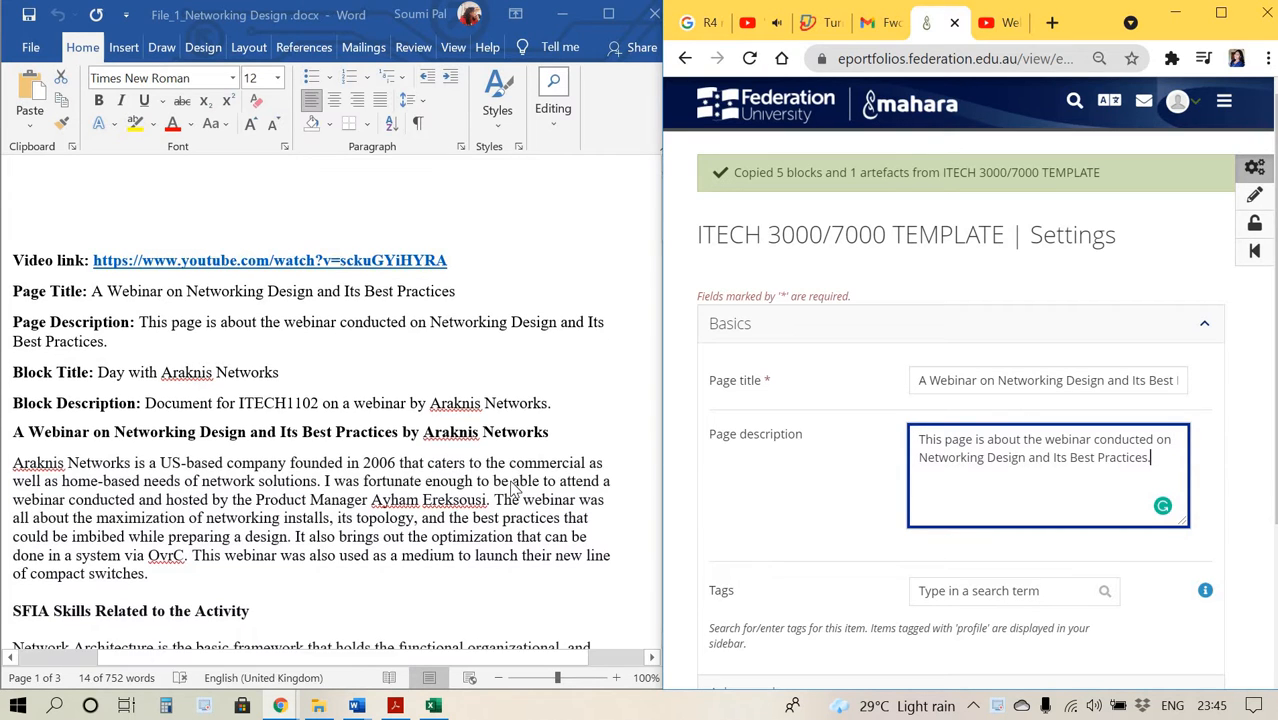
pyautogui.scroll(-2, 1160, 507)
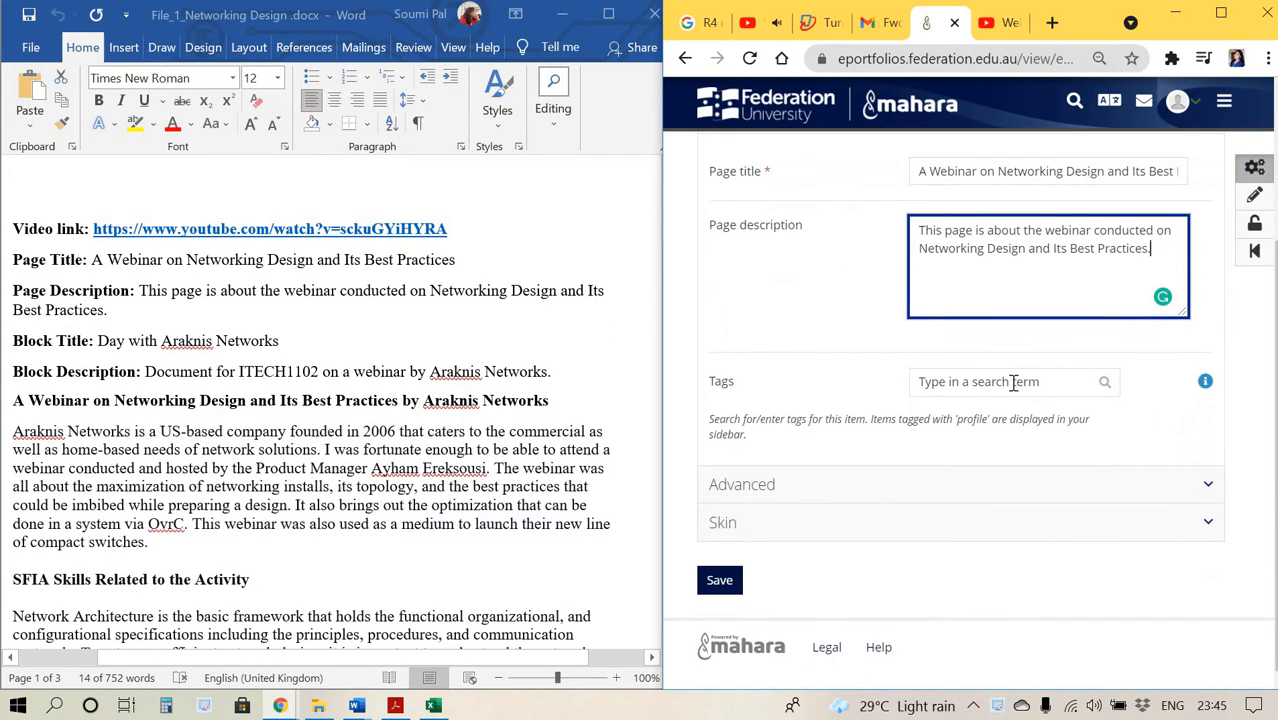
pyautogui.click(1013, 382)
pyautogui.write('Ne')
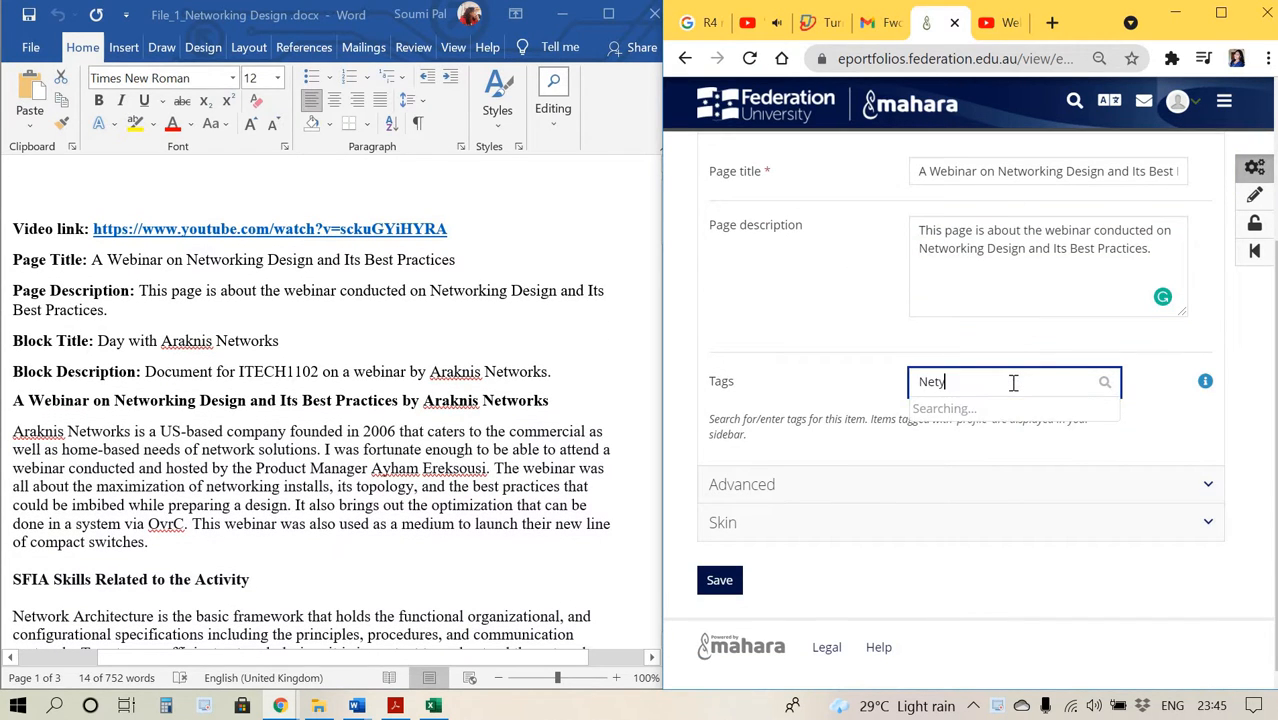
pyautogui.write('twor')
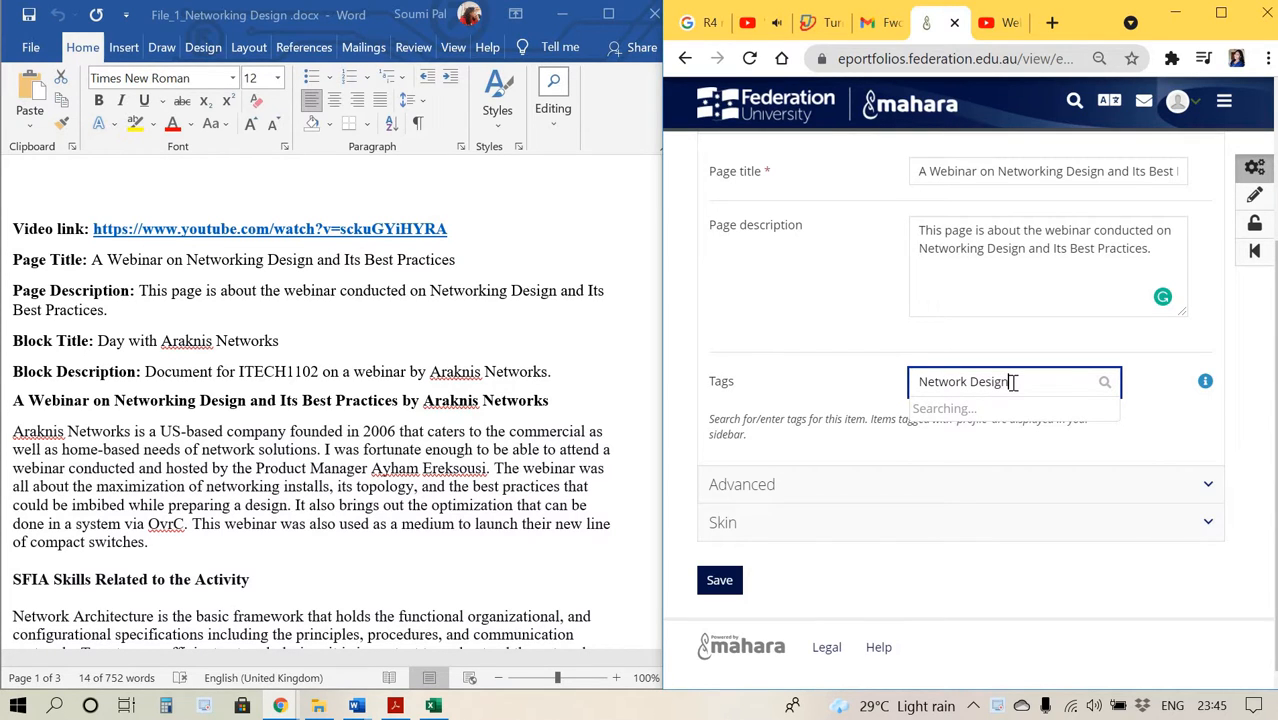
pyautogui.write('k Design')
pyautogui.press('Return')
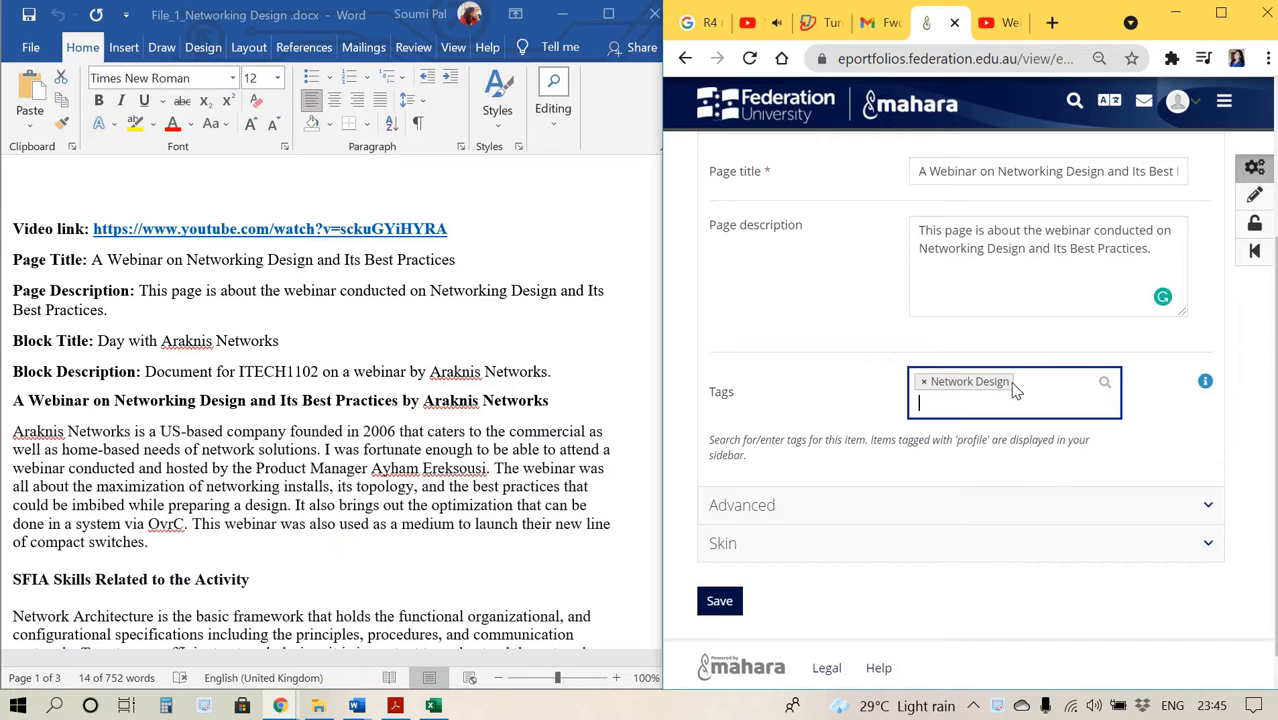
# Add the tag Best Practices to the page.
pyautogui.write('B')
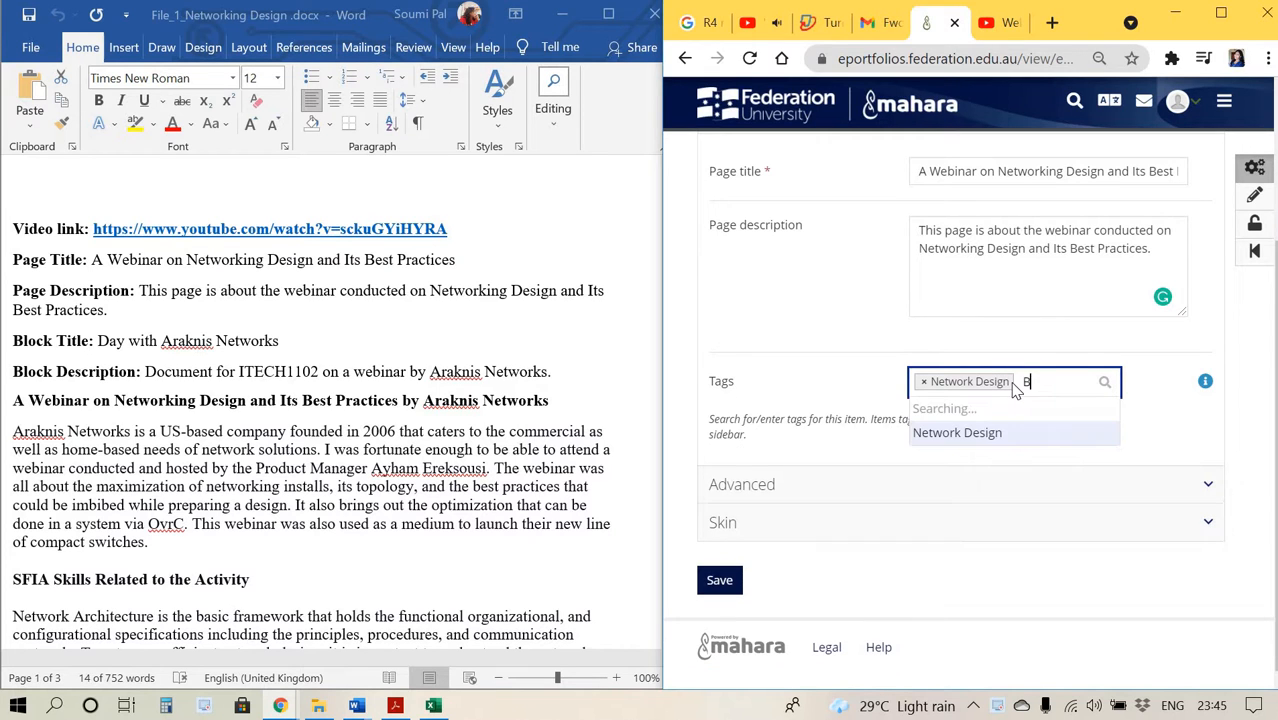
pyautogui.write('est Practi')
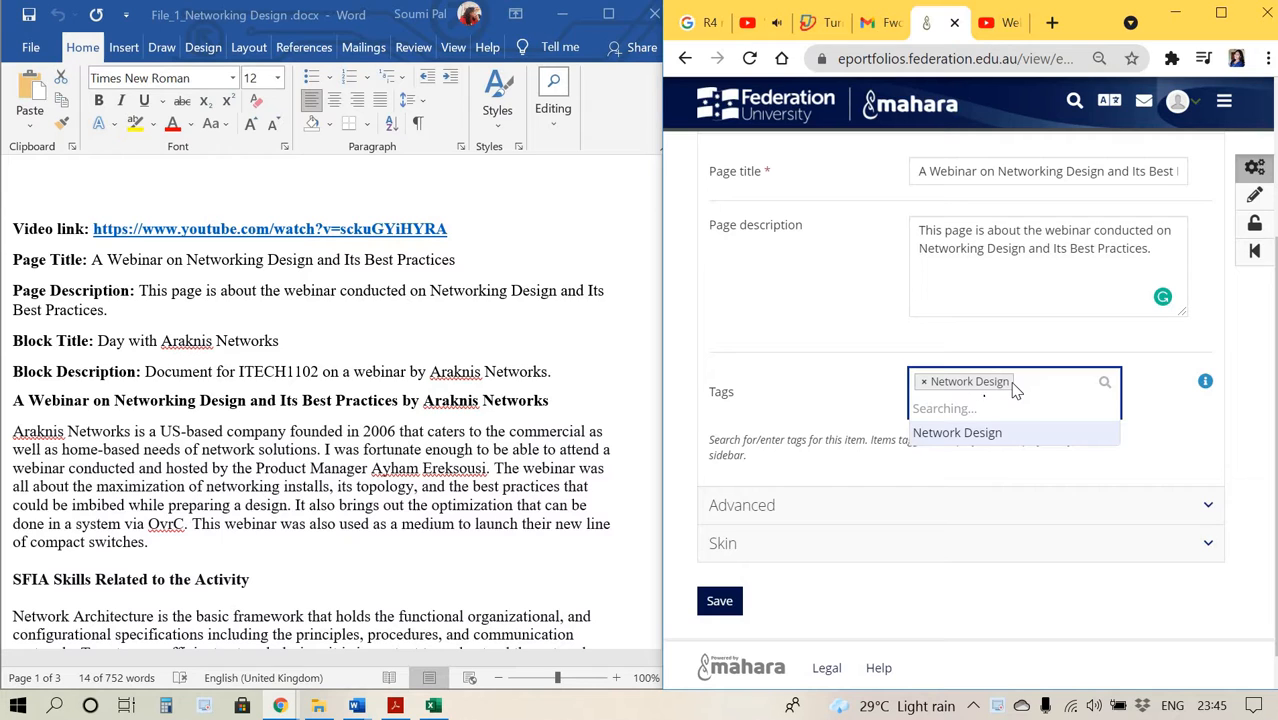
pyautogui.press('Return')
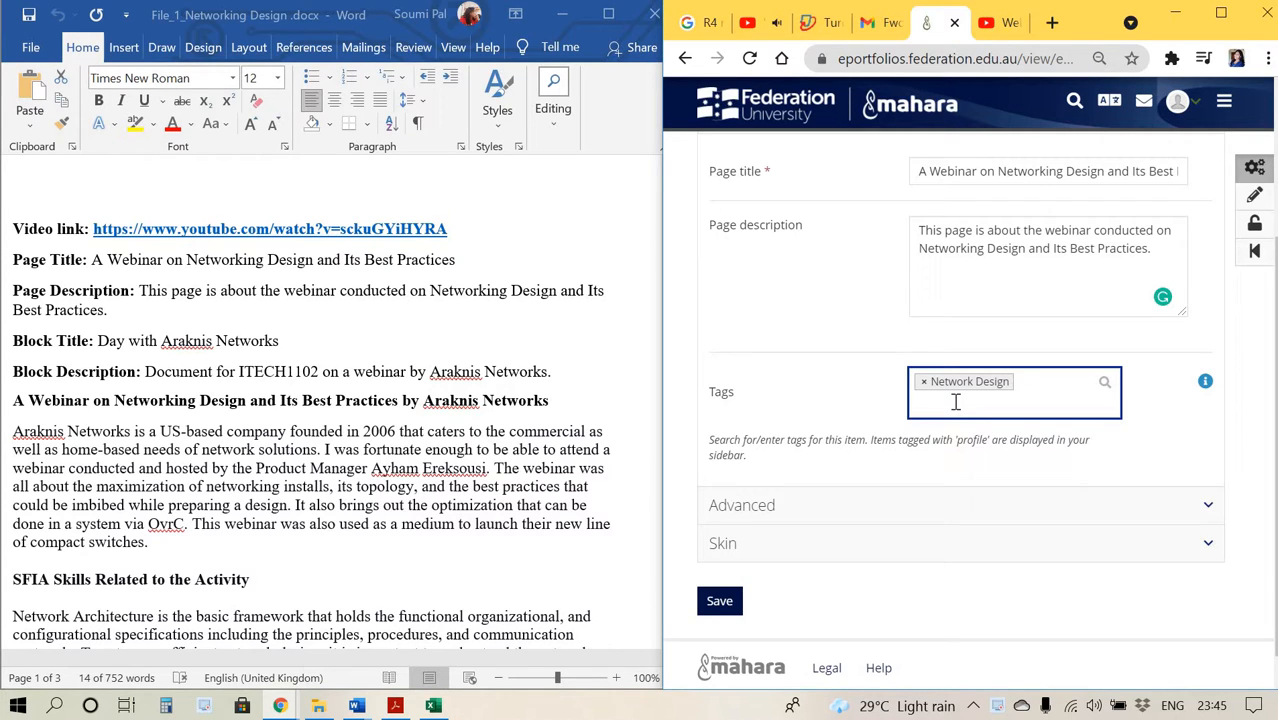
pyautogui.write('Best Pra')
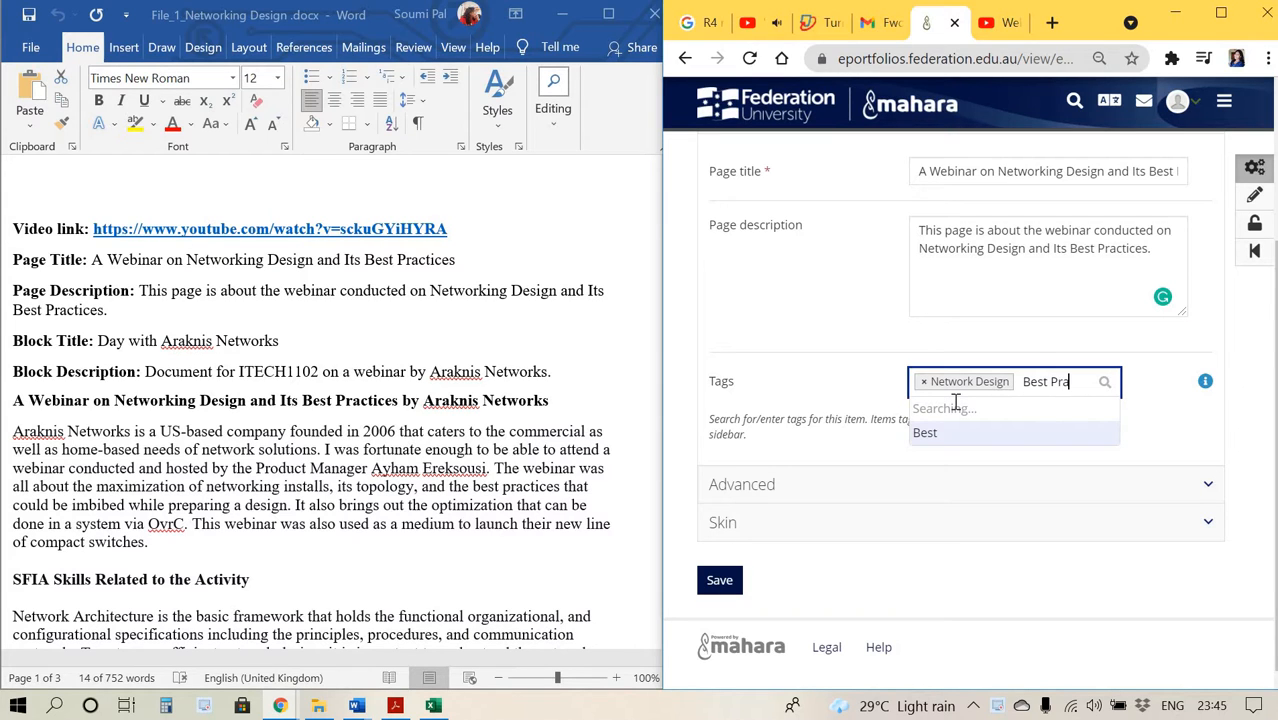
pyautogui.write('ctices')
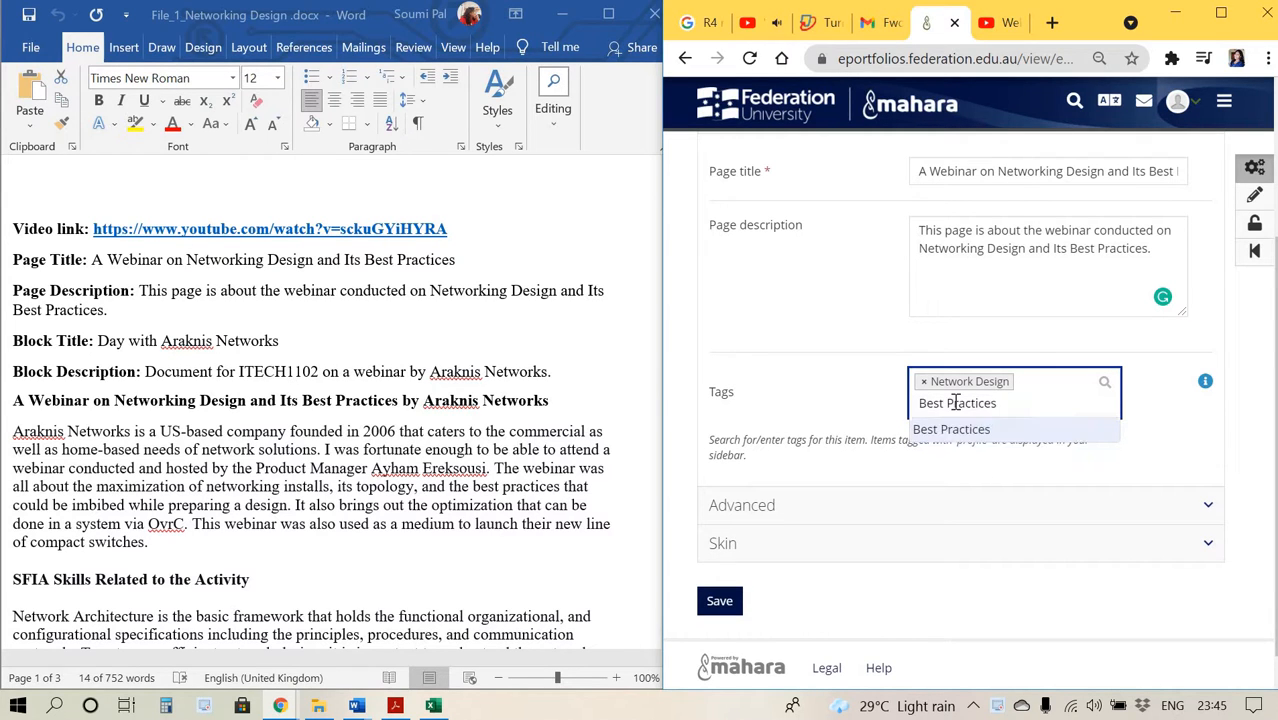
pyautogui.press('Return')
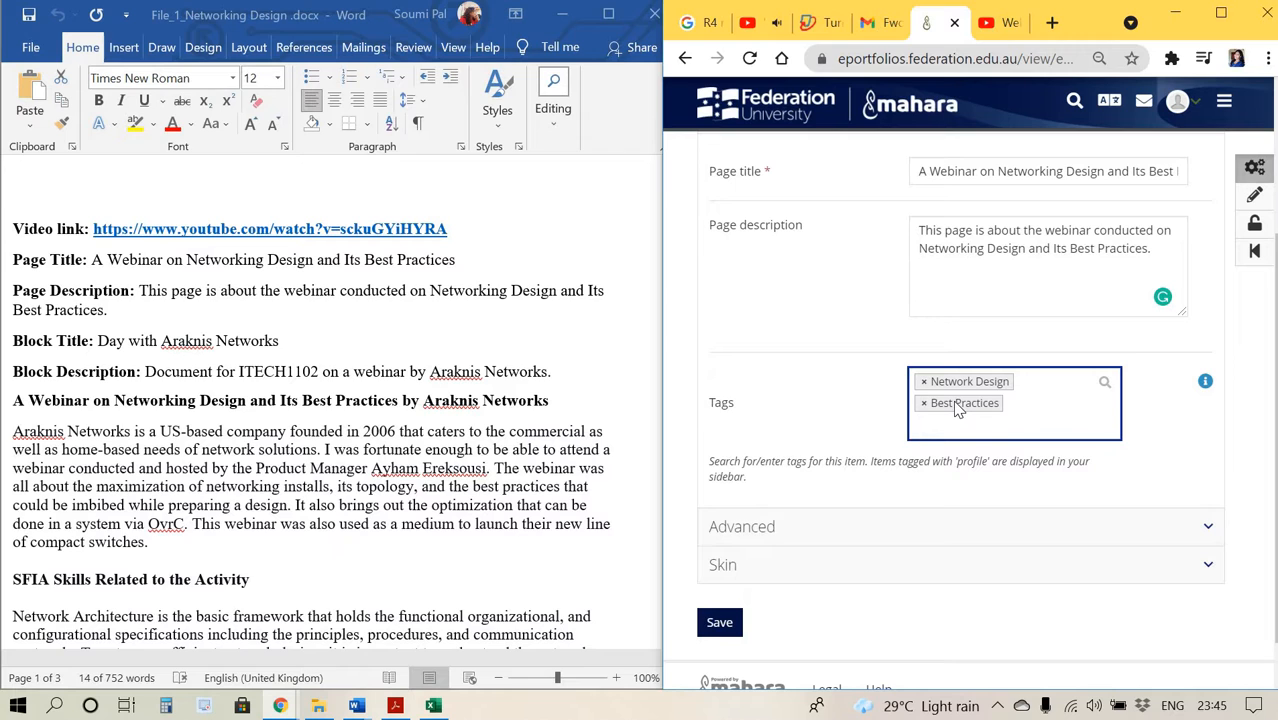
# Try to add a Webinar tag, then save the page settings.
pyautogui.write('Webi')
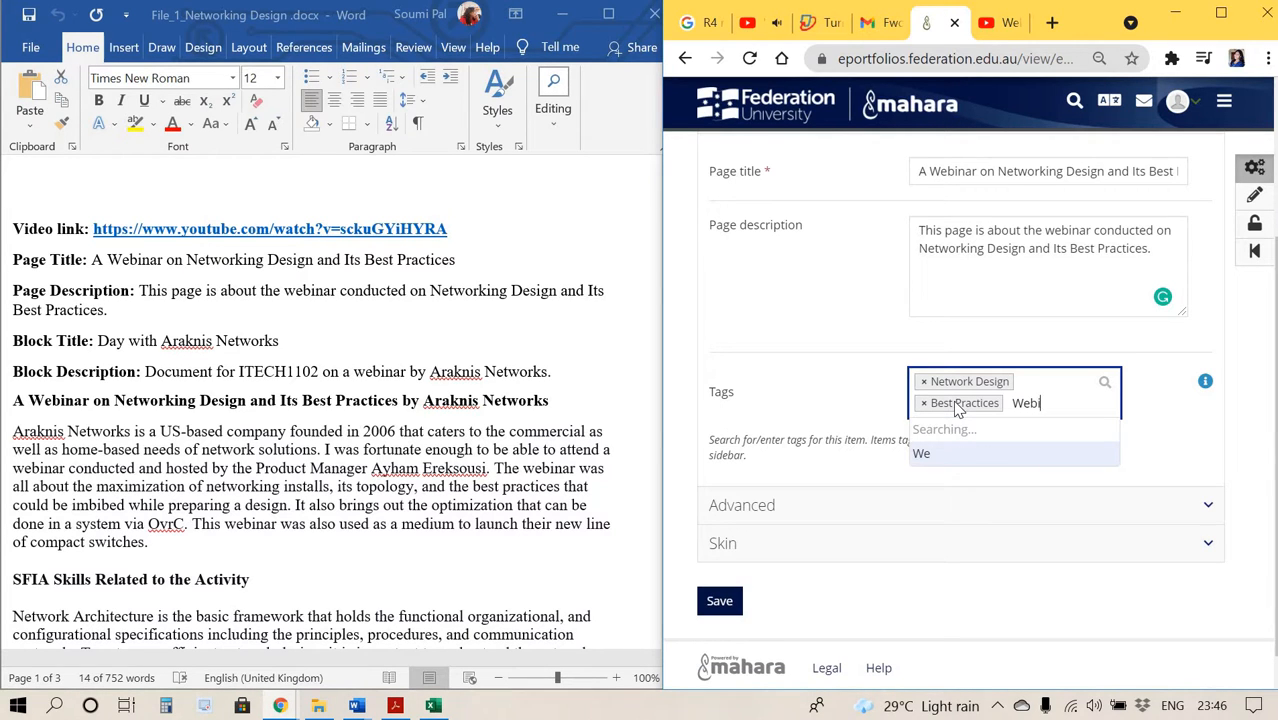
pyautogui.write('nar')
pyautogui.press('Return')
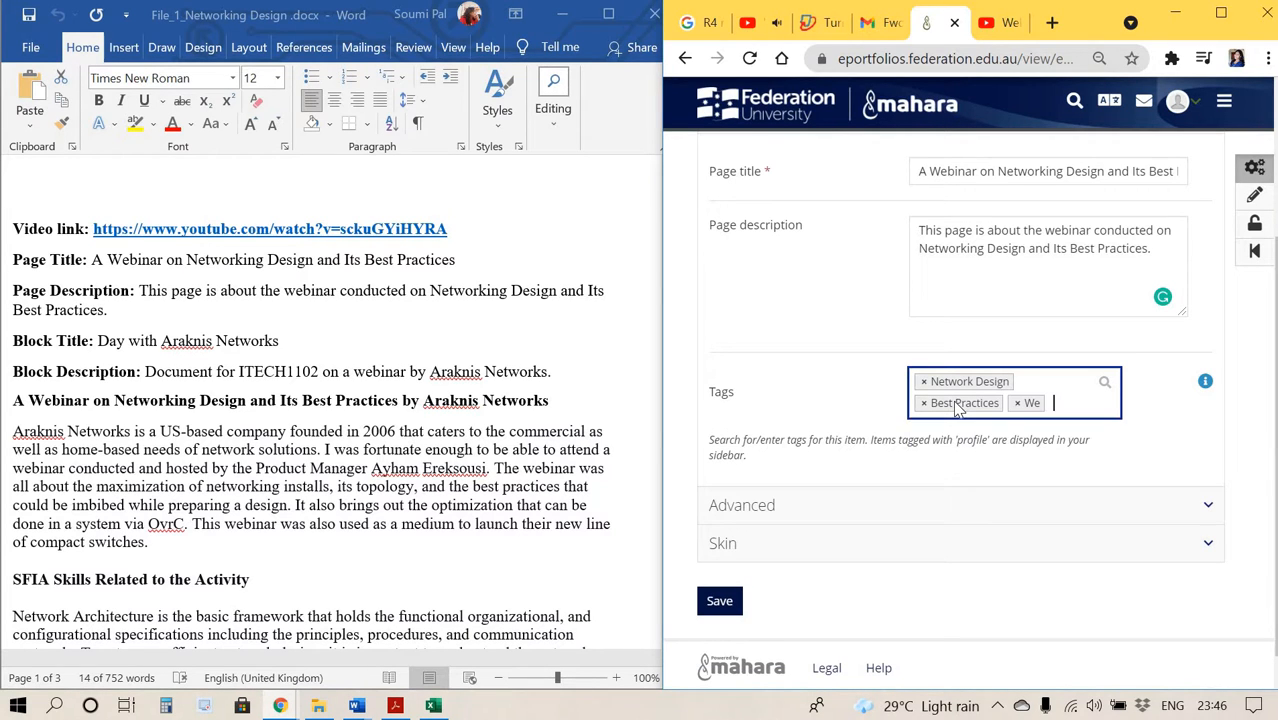
pyautogui.click(718, 603)
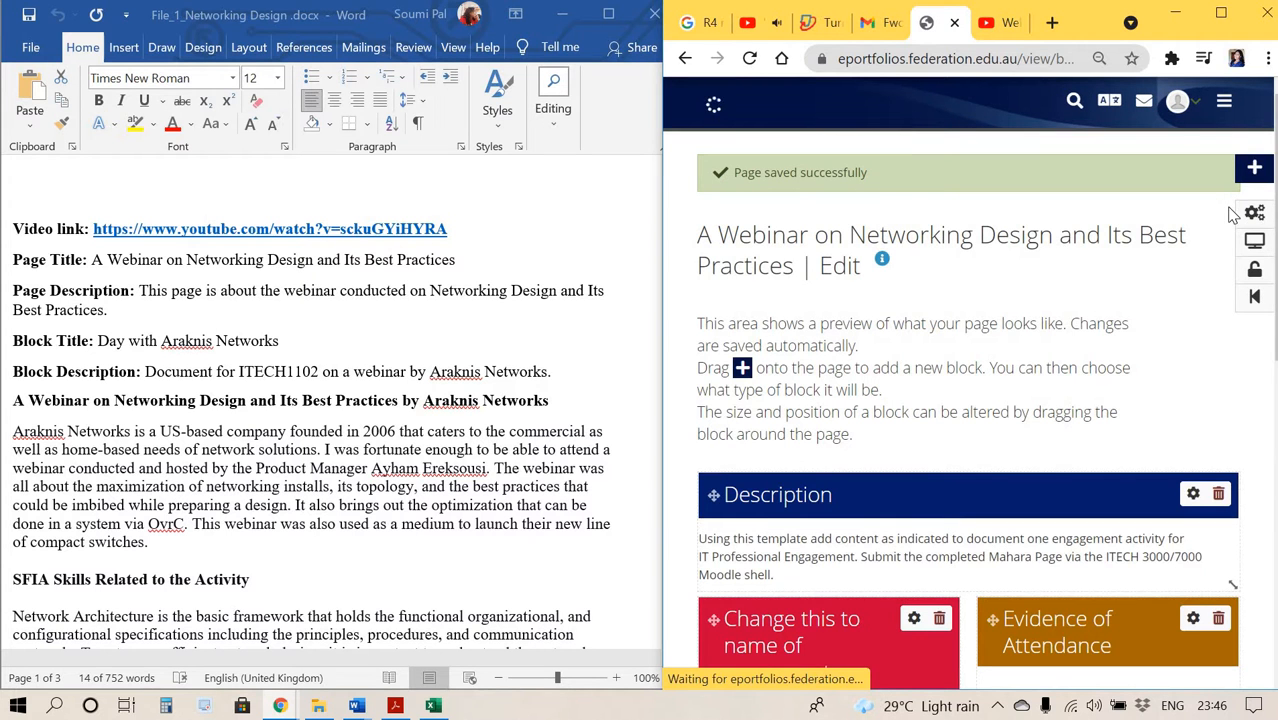
# Open the configuration of the Description block on the page.
pyautogui.click(1255, 216)
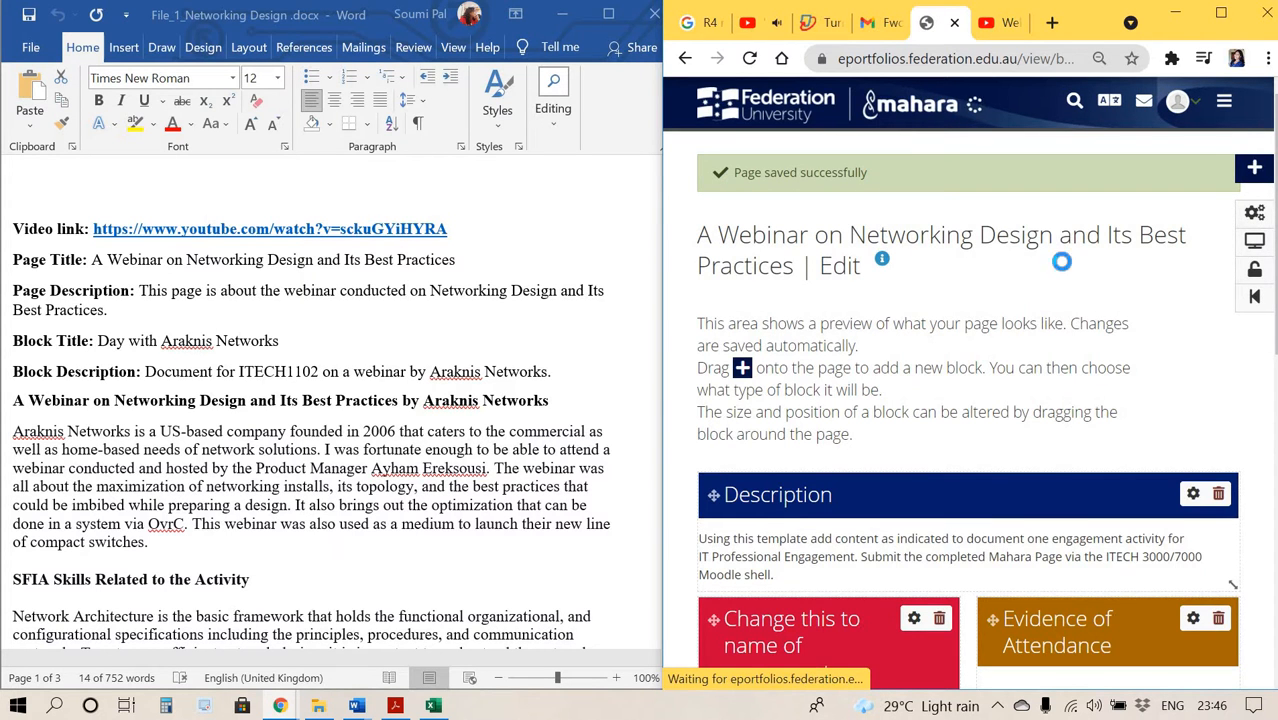
pyautogui.scroll(-4, 987, 404)
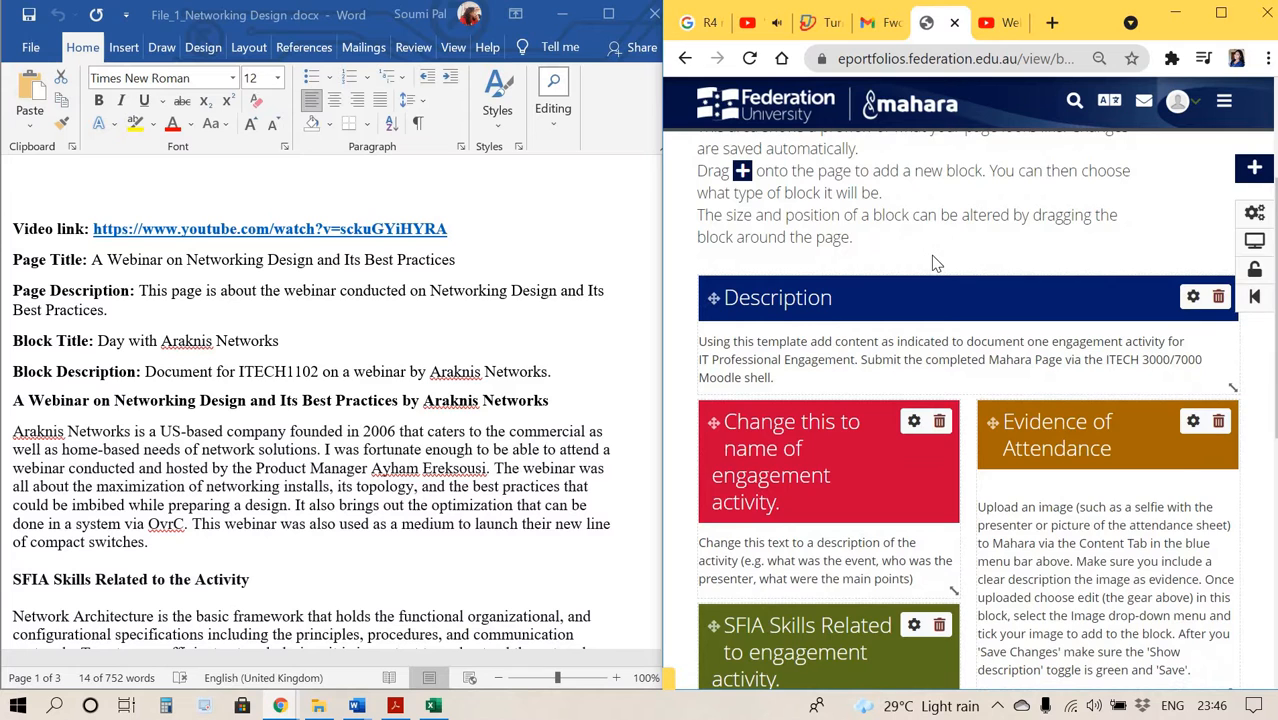
pyautogui.scroll(-4, 932, 257)
pyautogui.scroll(3, 932, 257)
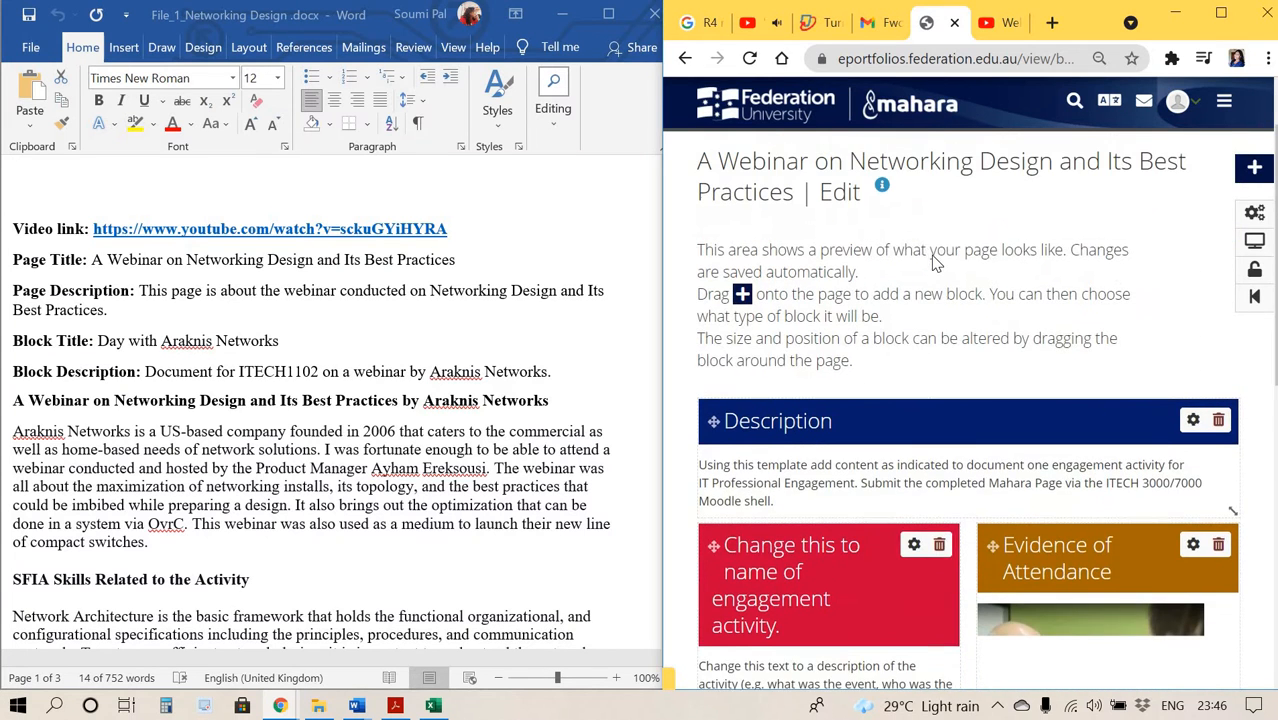
pyautogui.click(1192, 428)
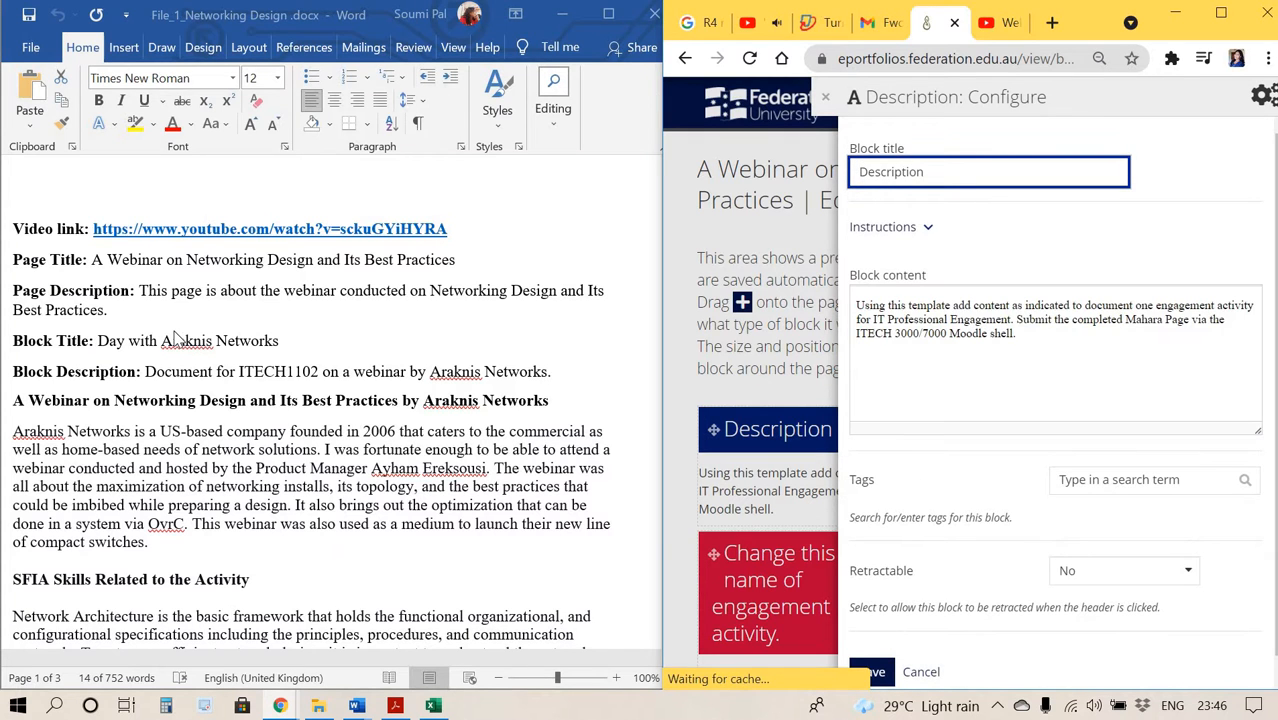
# Copy the block title from the document and set the block title to Day with Araknis Networks.
pyautogui.scroll(-1, 174, 340)
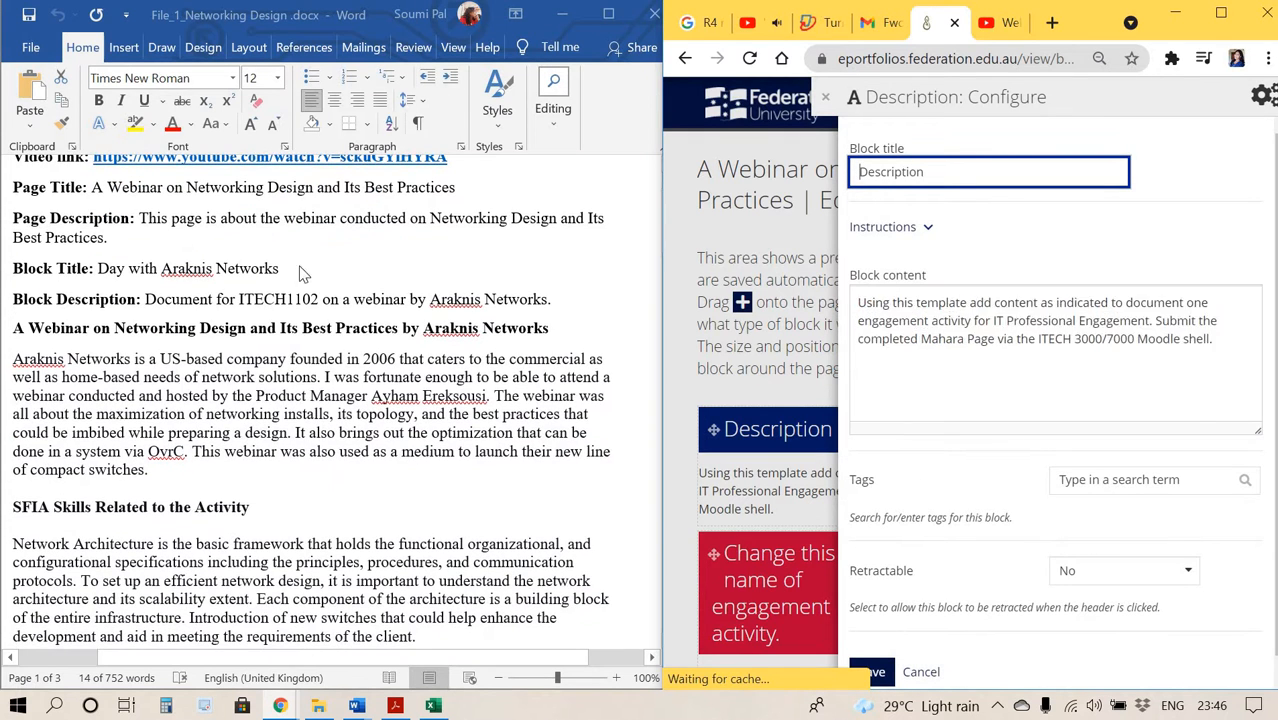
pyautogui.click(105, 270)
pyautogui.click(107, 277)
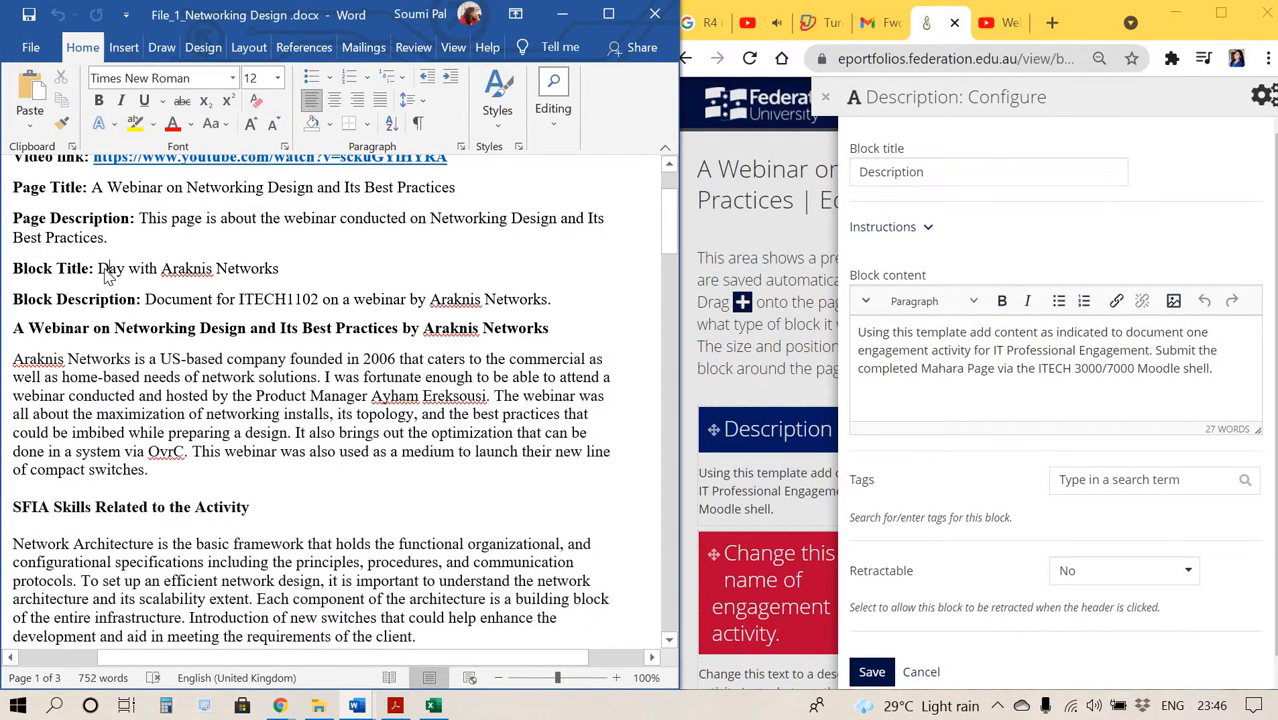
pyautogui.moveTo(97, 268); pyautogui.dragTo(284, 270)
pyautogui.hotkey('ctrl', 'c')
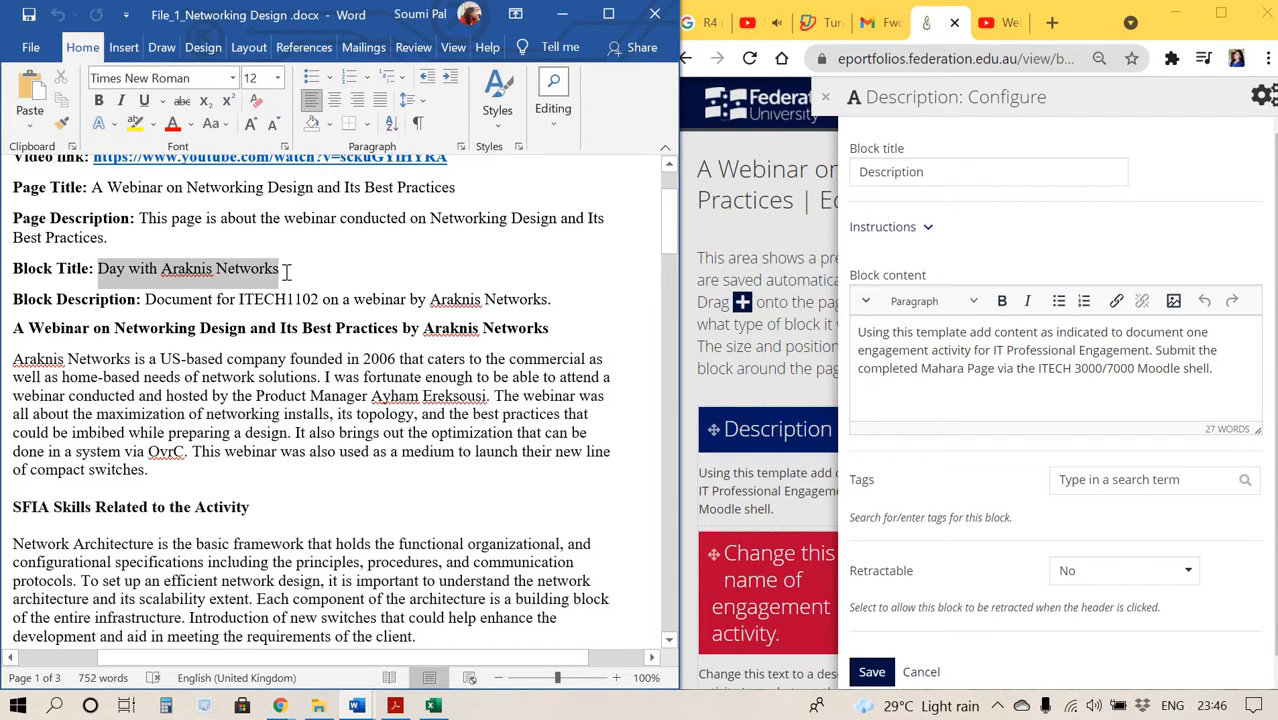
pyautogui.click(953, 170)
pyautogui.hotkey('ctrl', 'a')
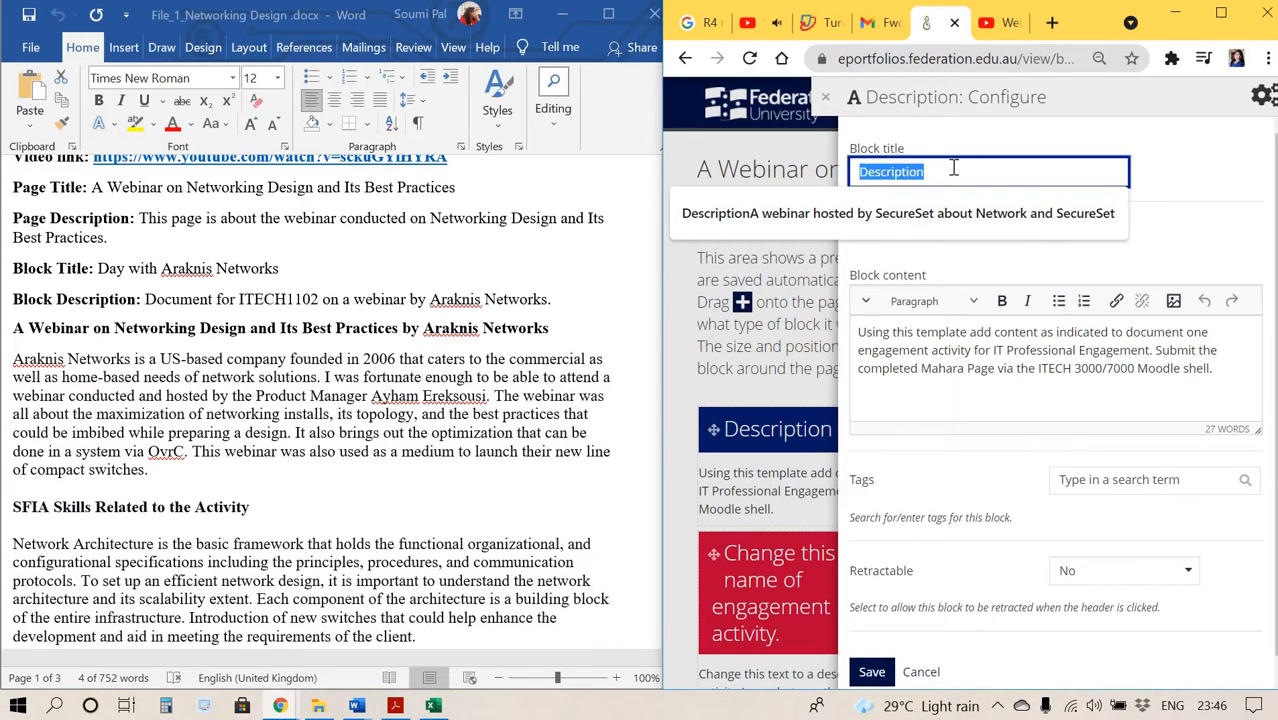
pyautogui.hotkey('ctrl', 'v')
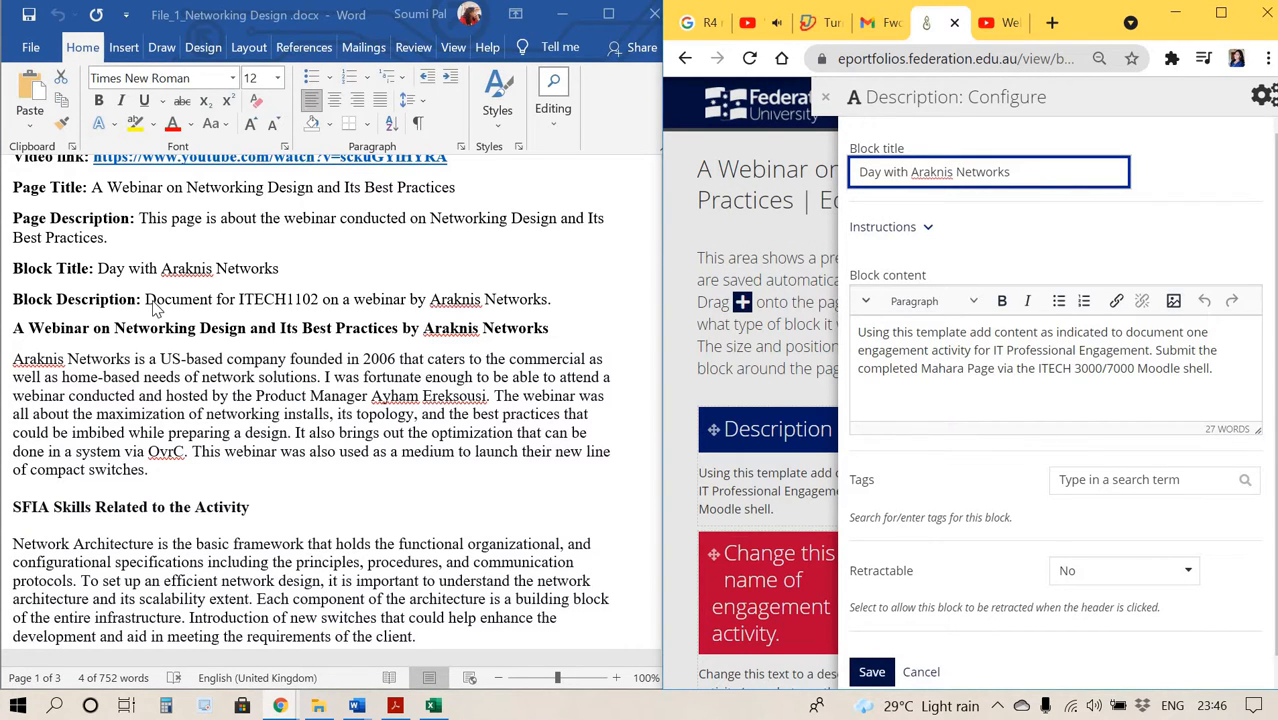
# Replace the block content with the copied text 'Document for ITECH1102 on a webinar by Araknis Networks.'.
pyautogui.hotkey('alt', 'Tab')
pyautogui.moveTo(155, 310); pyautogui.dragTo(549, 303)
pyautogui.hotkey('ctrl', 'c')
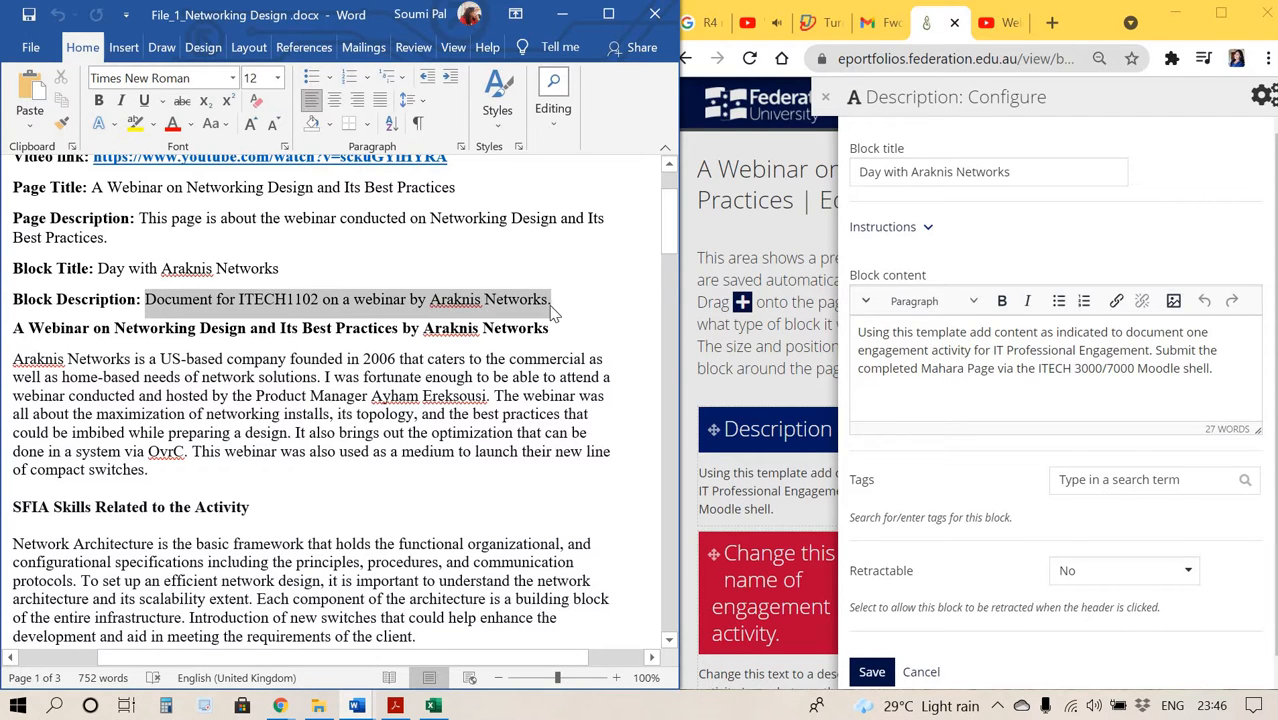
pyautogui.click(1078, 336)
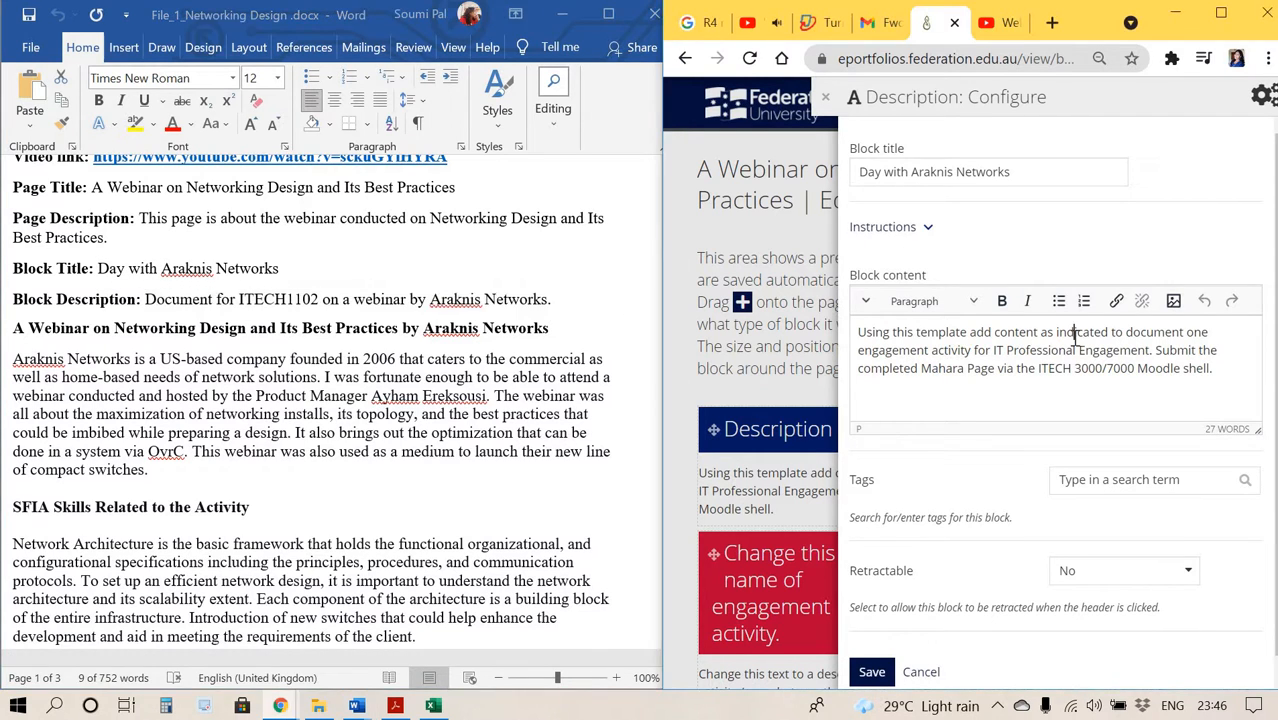
pyautogui.hotkey('ctrl', 'a')
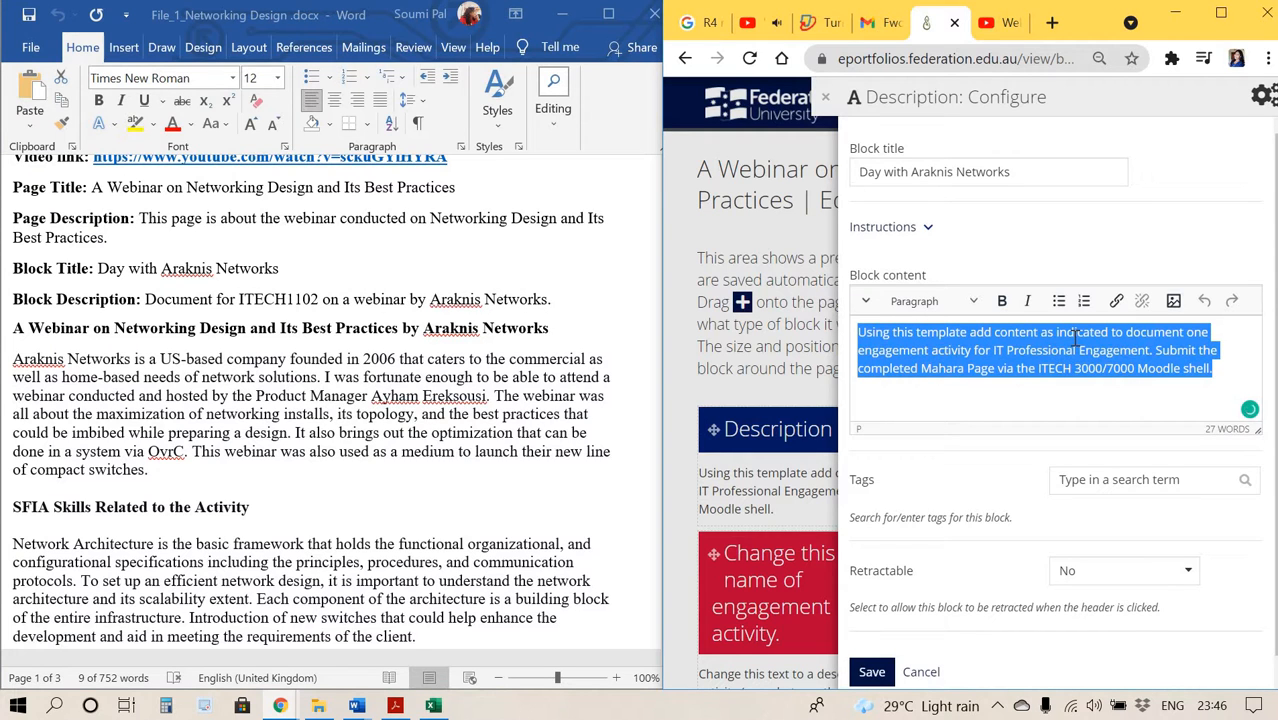
pyautogui.hotkey('ctrl', 'v')
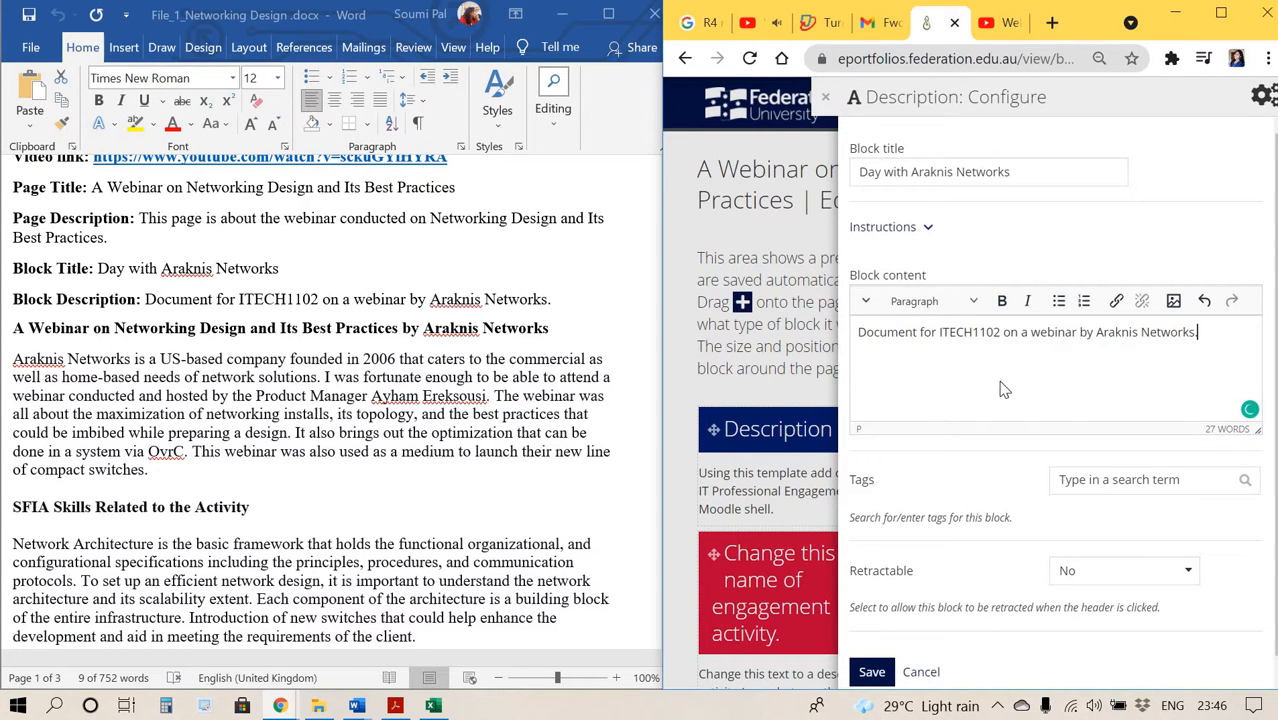
# Tag the block with the existing Network Design tag and save the block.
pyautogui.scroll(-1, 962, 518)
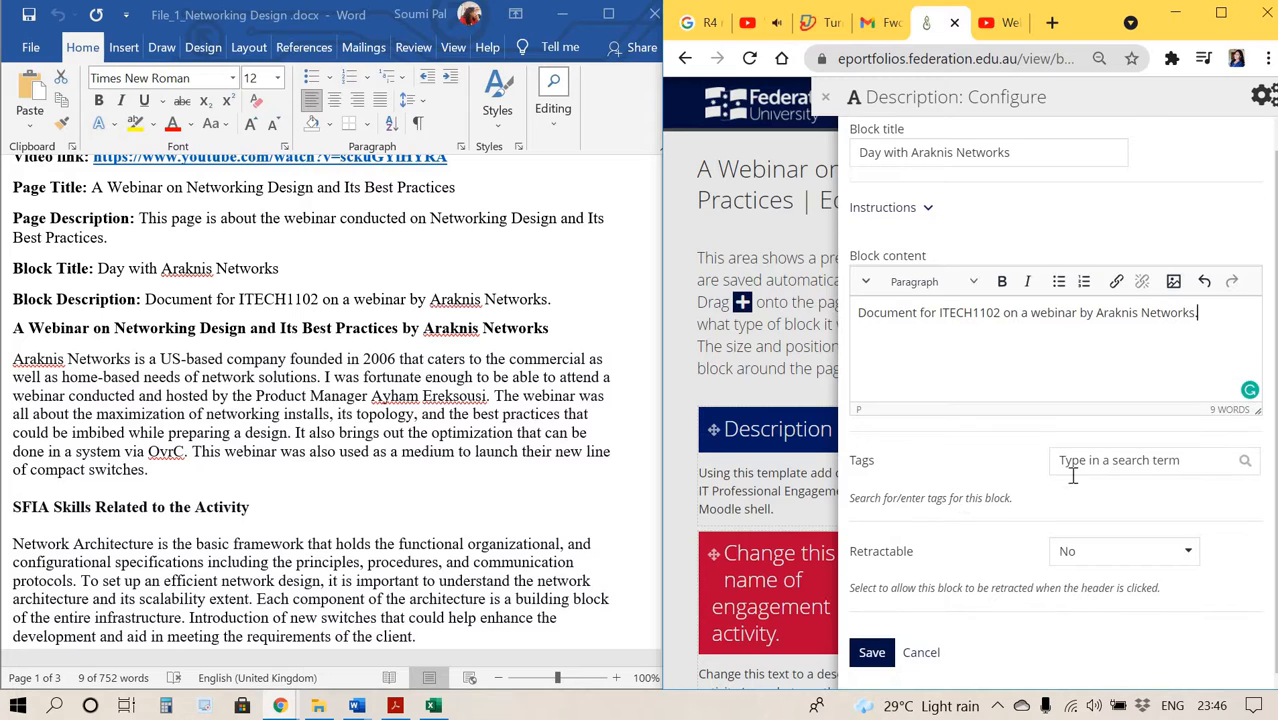
pyautogui.click(1118, 460)
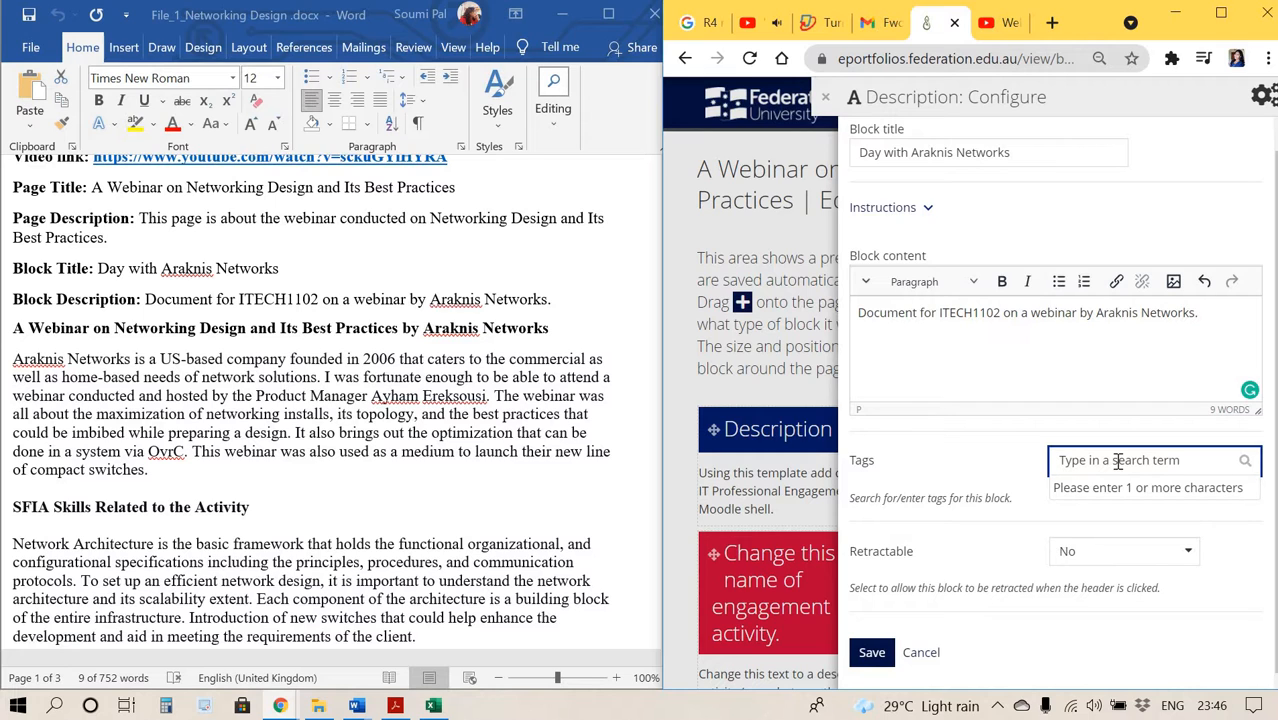
pyautogui.write('Network De')
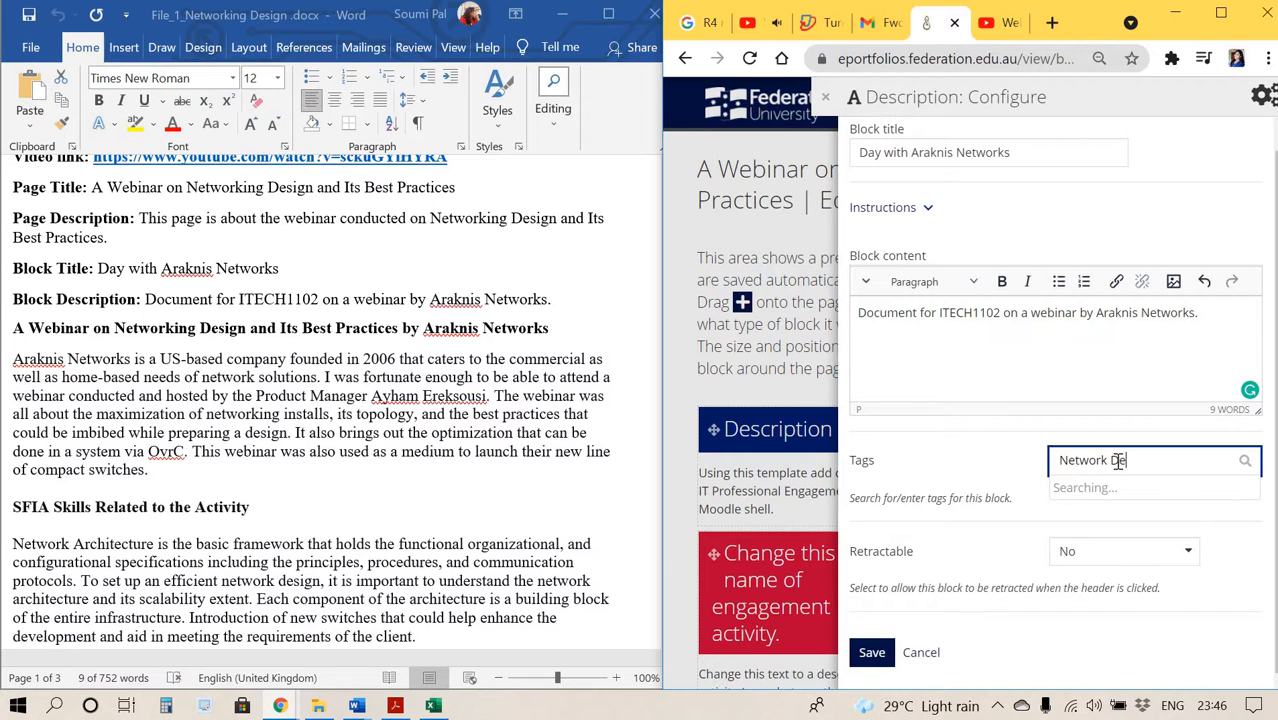
pyautogui.write('sign')
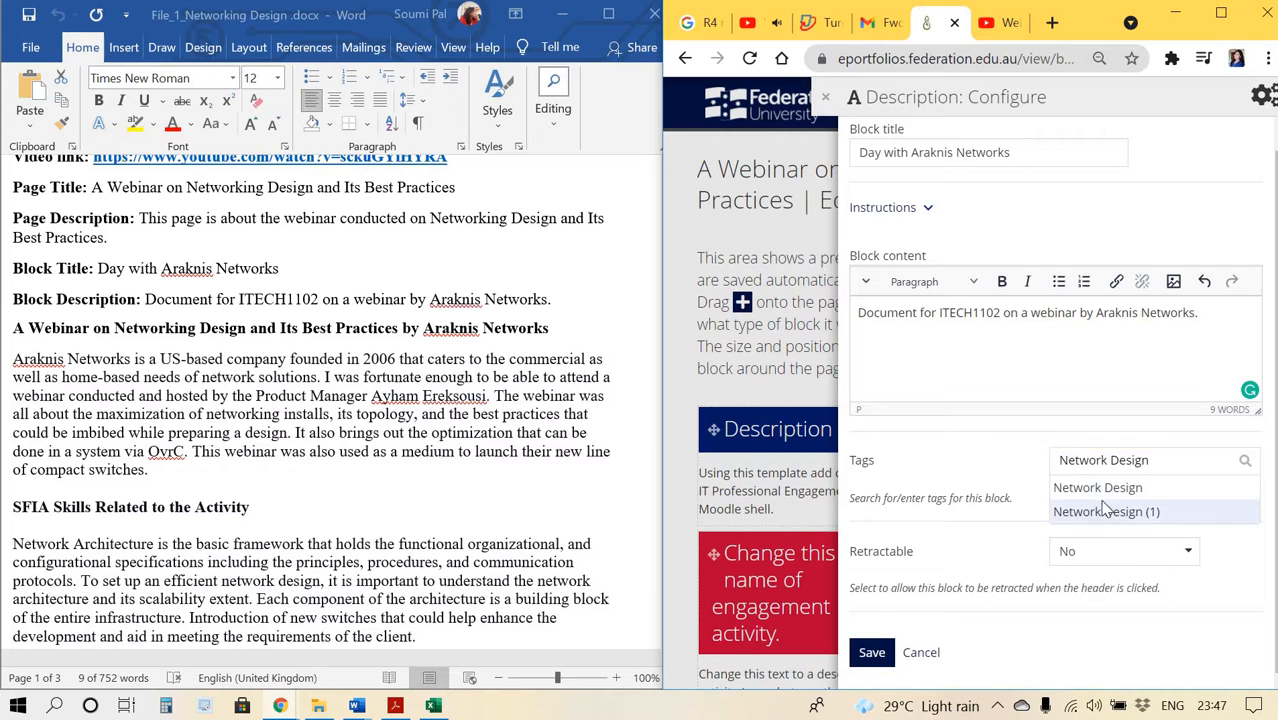
pyautogui.click(1103, 511)
pyautogui.click(872, 673)
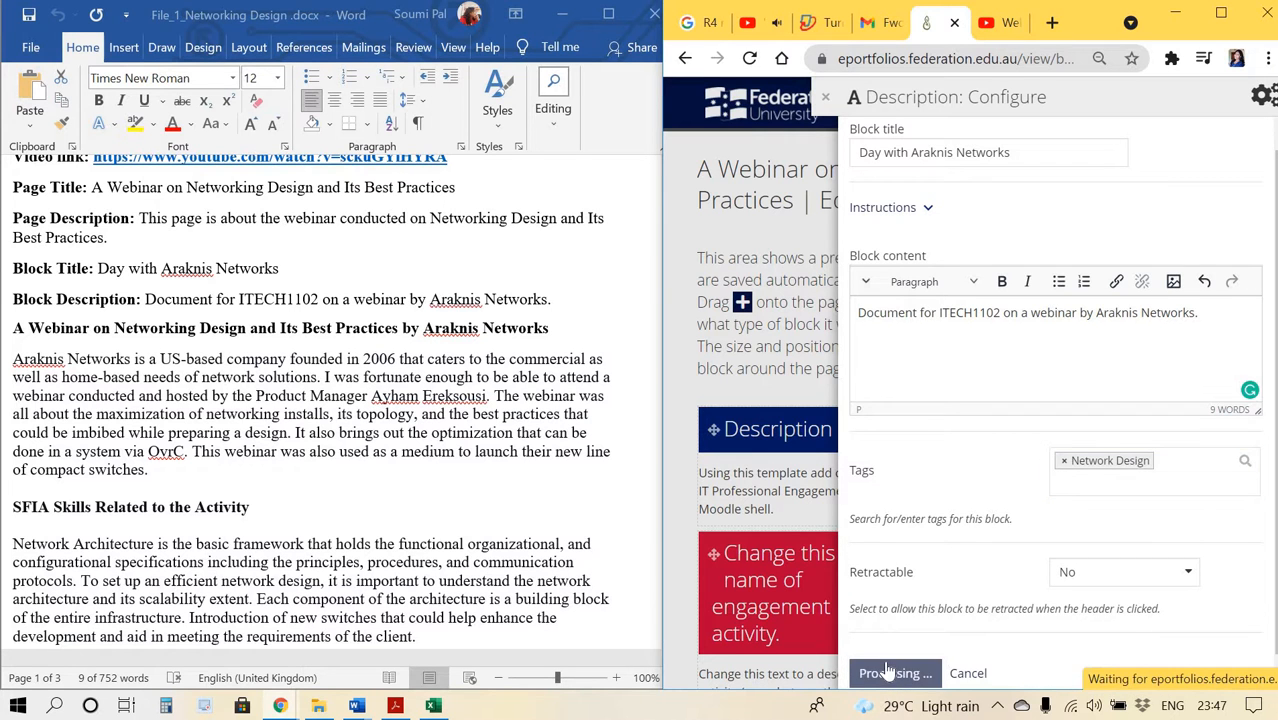
pyautogui.scroll(-3, 928, 462)
pyautogui.scroll(3, 930, 461)
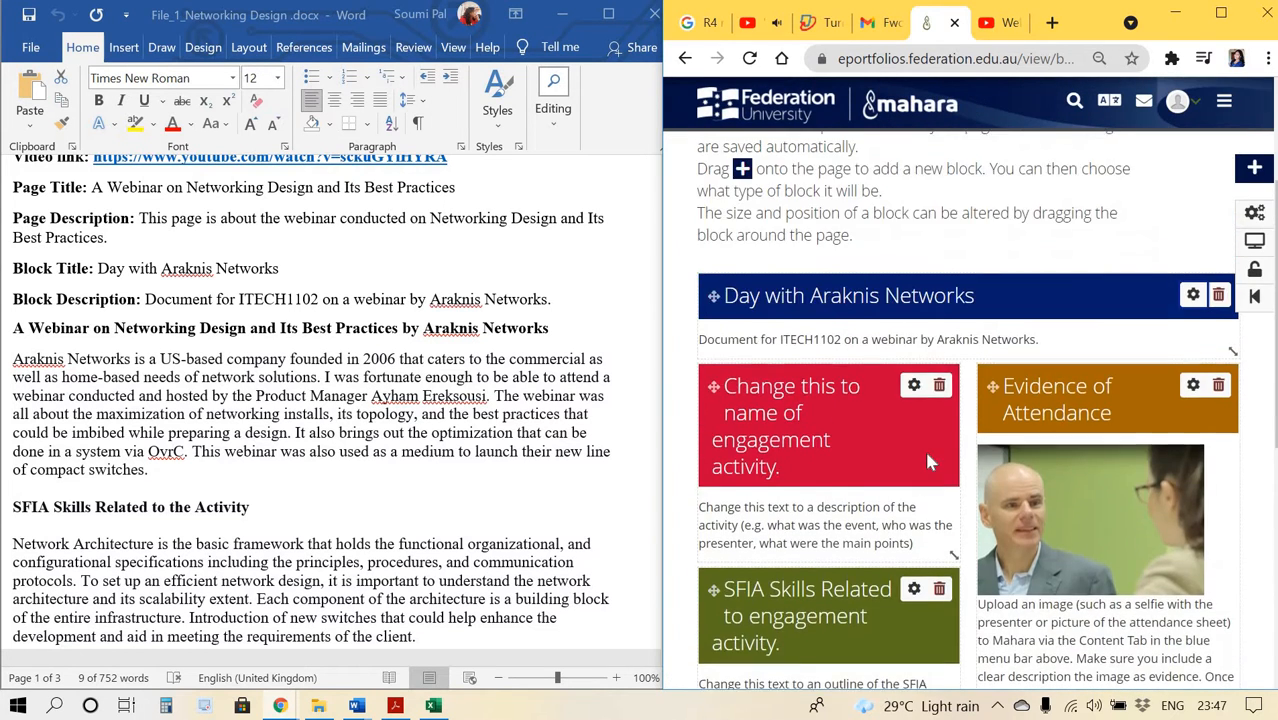
# Open the red engagement activity block's settings and set its title to 'A Webinar on Networking Design and Its Best Practices by Araknis Networks' from the document.
pyautogui.scroll(-2, 930, 461)
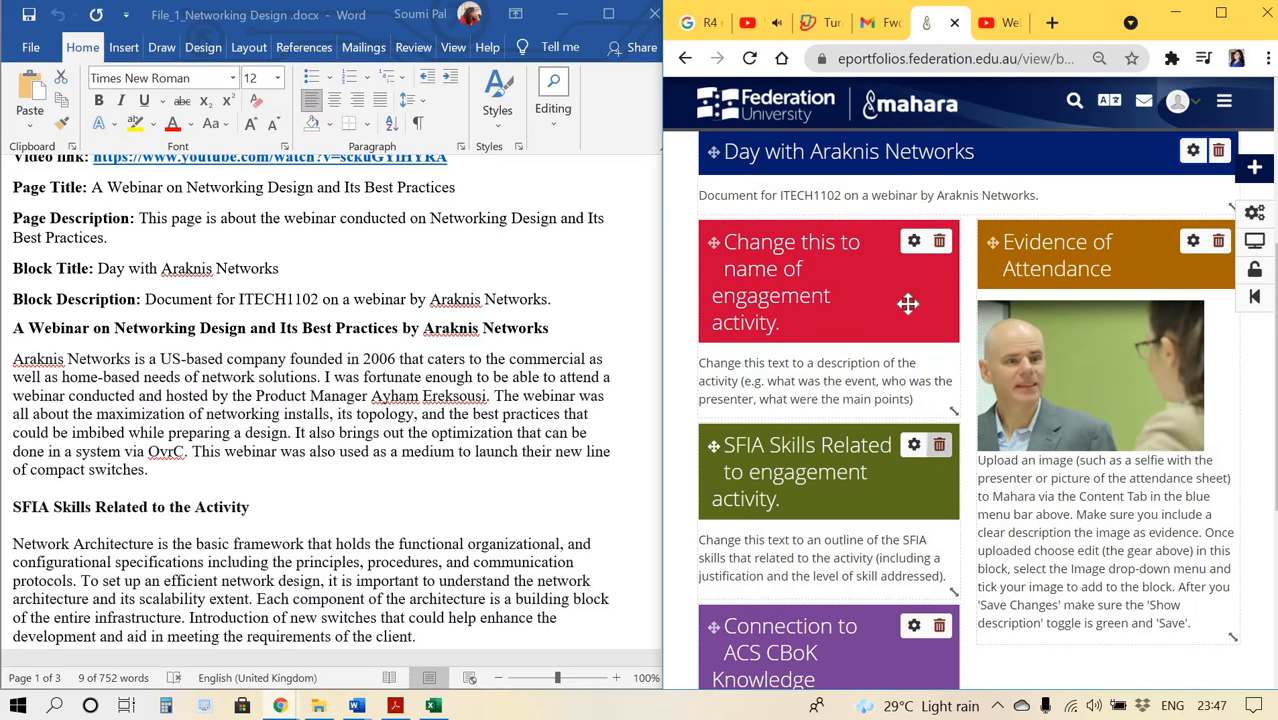
pyautogui.click(914, 244)
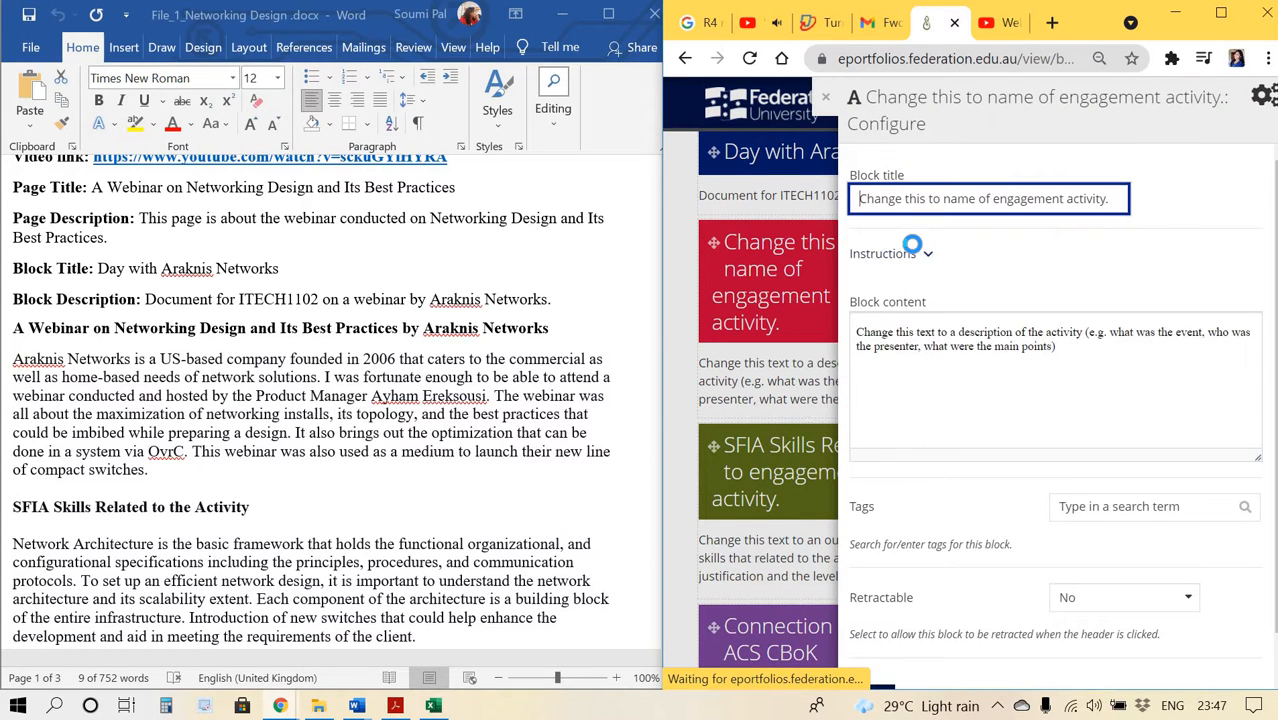
pyautogui.tripleClick(883, 199)
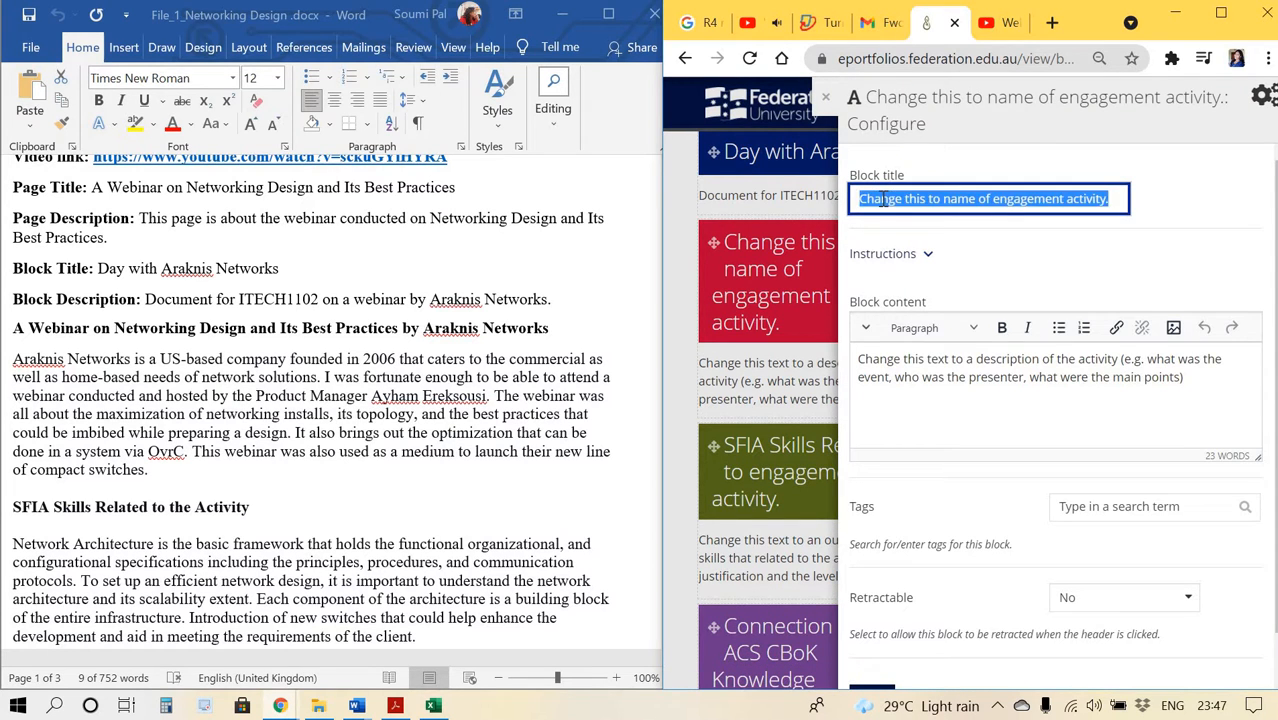
pyautogui.press('BackSpace')
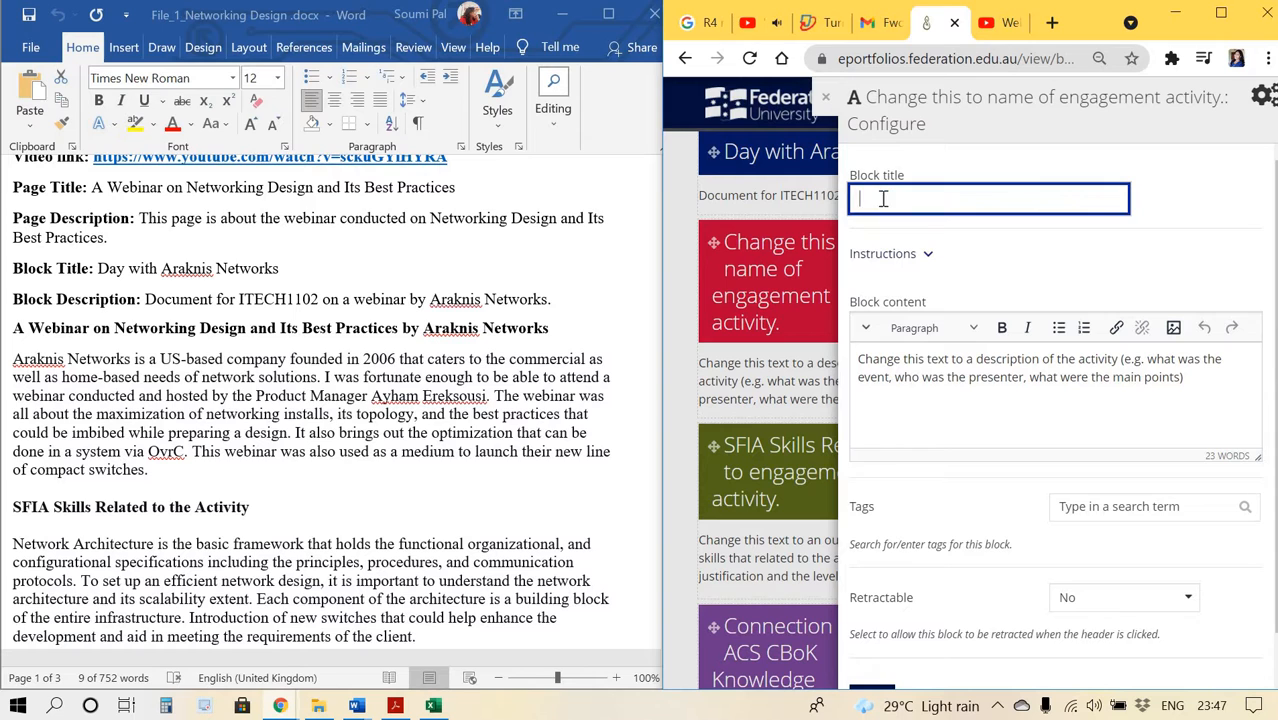
pyautogui.click(141, 322)
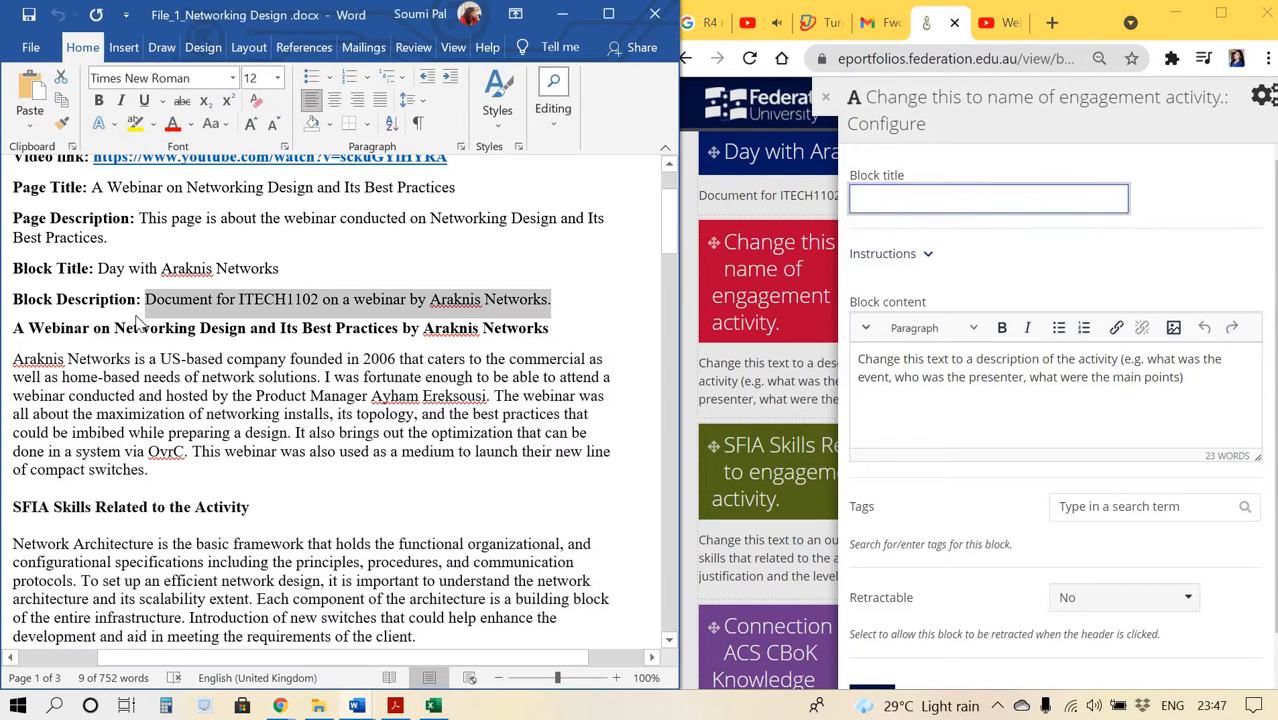
pyautogui.tripleClick(548, 327)
pyautogui.hotkey('ctrl', 'c')
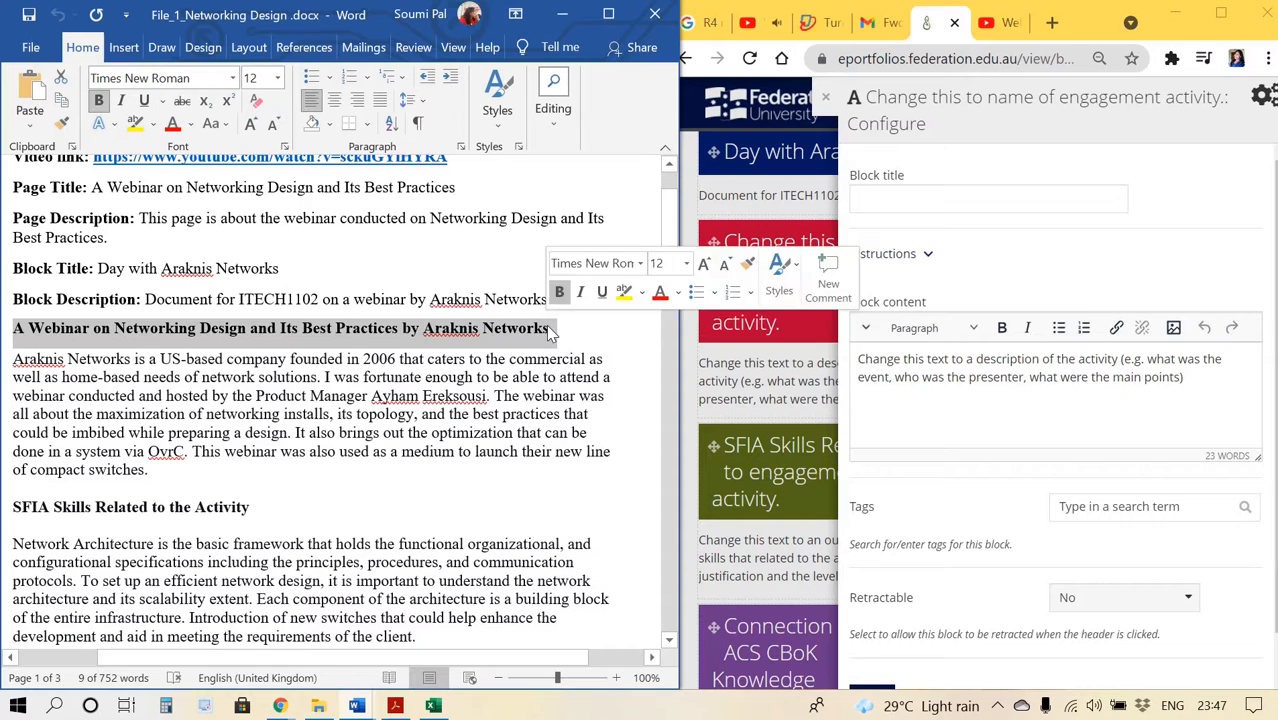
pyautogui.click(1014, 191)
pyautogui.hotkey('ctrl', 'v')
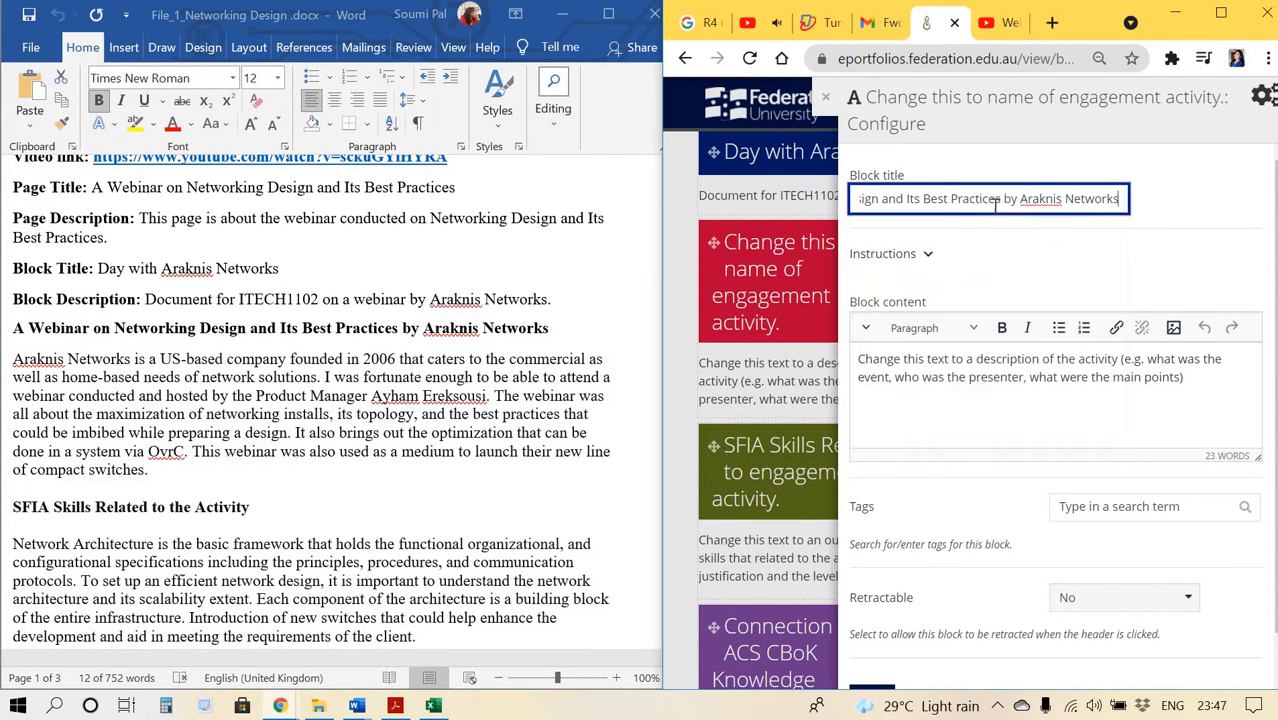
# Replace the block content with the document's Araknis Networks introduction paragraph and save the block.
pyautogui.click(906, 374)
pyautogui.hotkey('ctrl', 'a')
pyautogui.press('BackSpace')
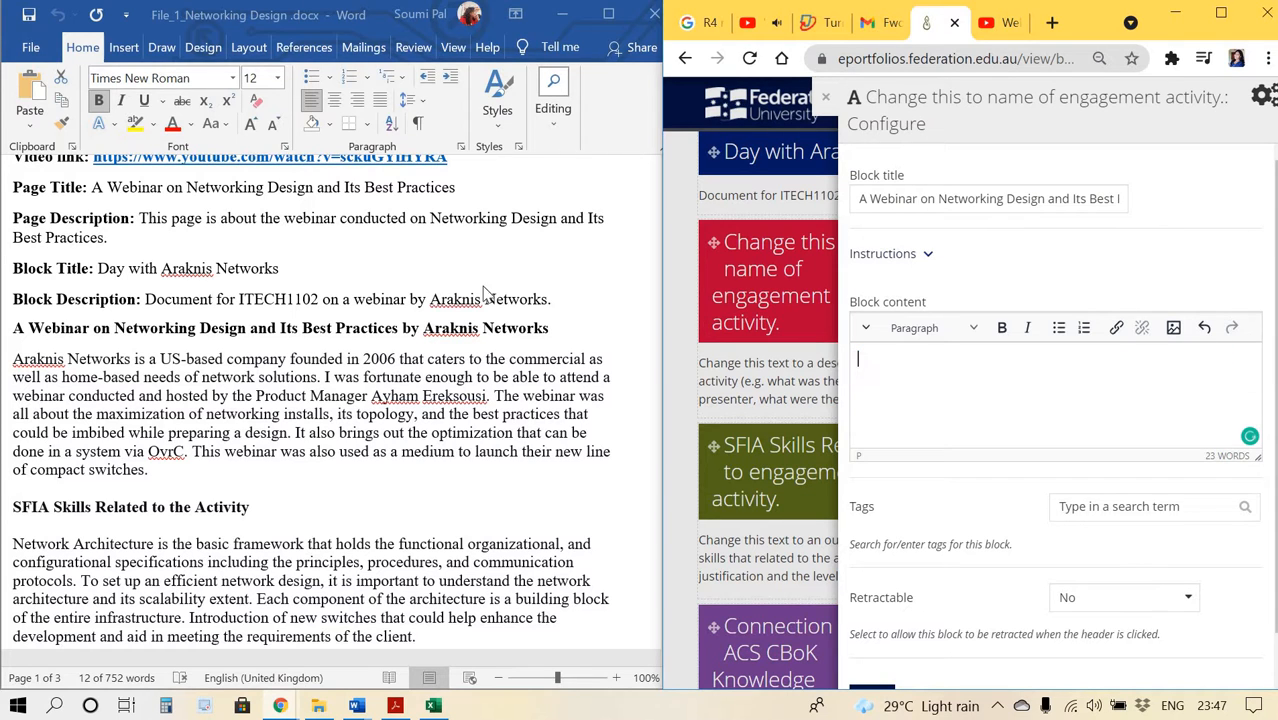
pyautogui.hotkey('alt', 'Tab')
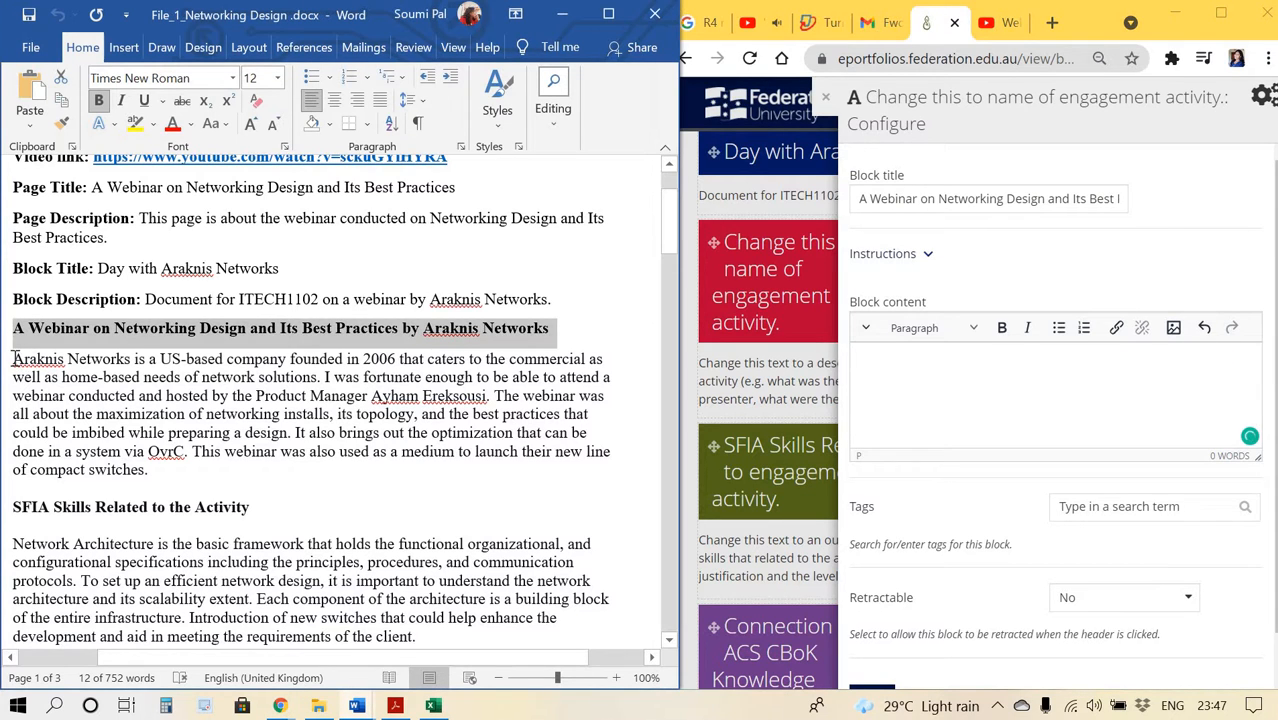
pyautogui.moveTo(13, 359); pyautogui.dragTo(152, 470)
pyautogui.hotkey('ctrl', 'c')
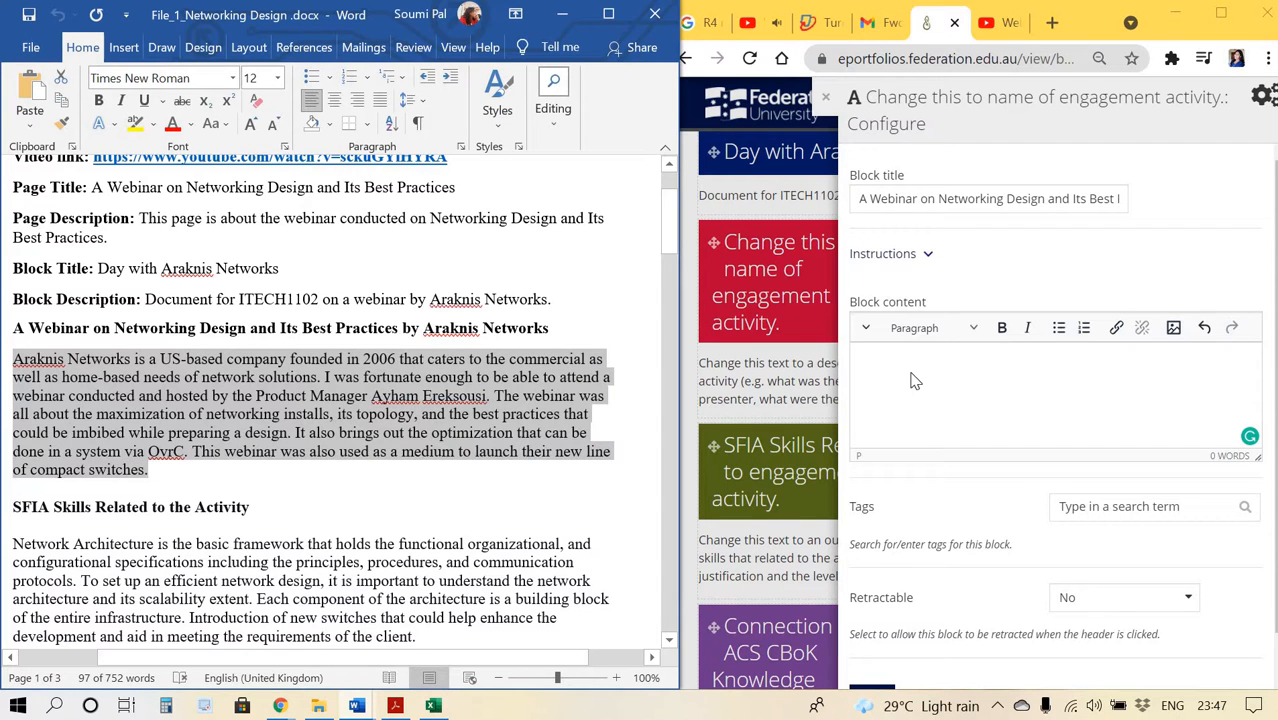
pyautogui.click(985, 394)
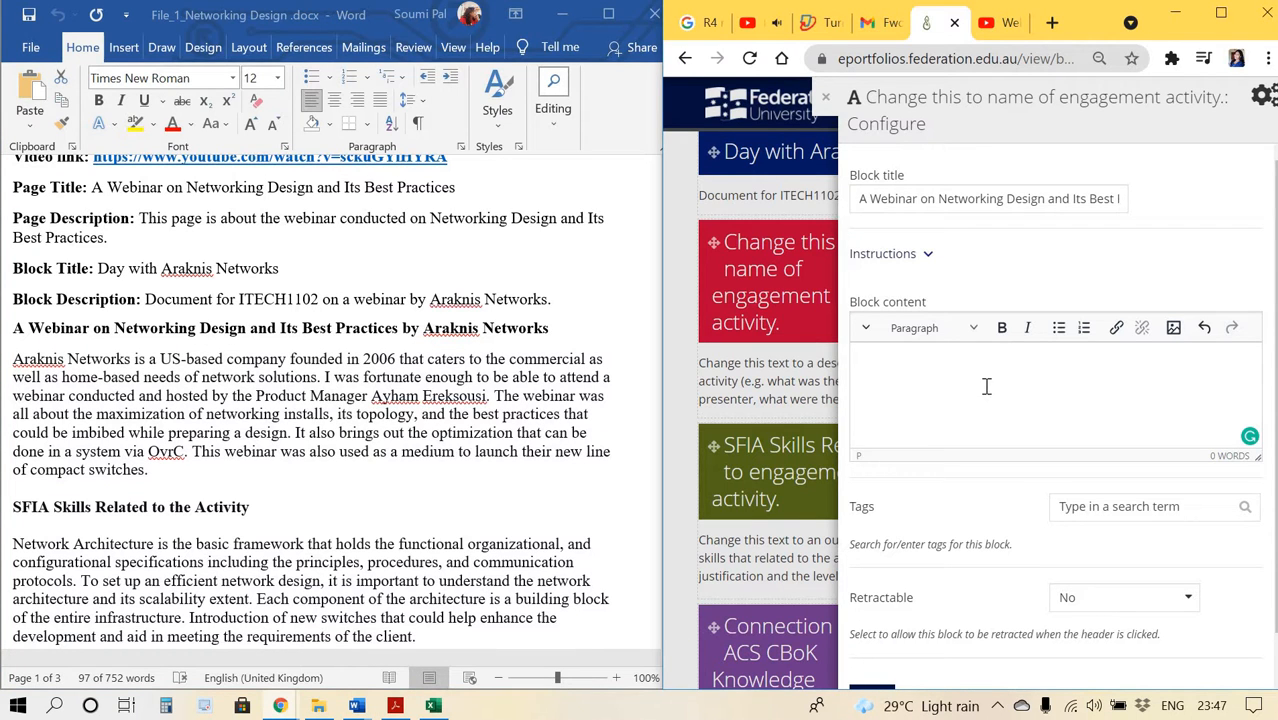
pyautogui.hotkey('ctrl', 'v')
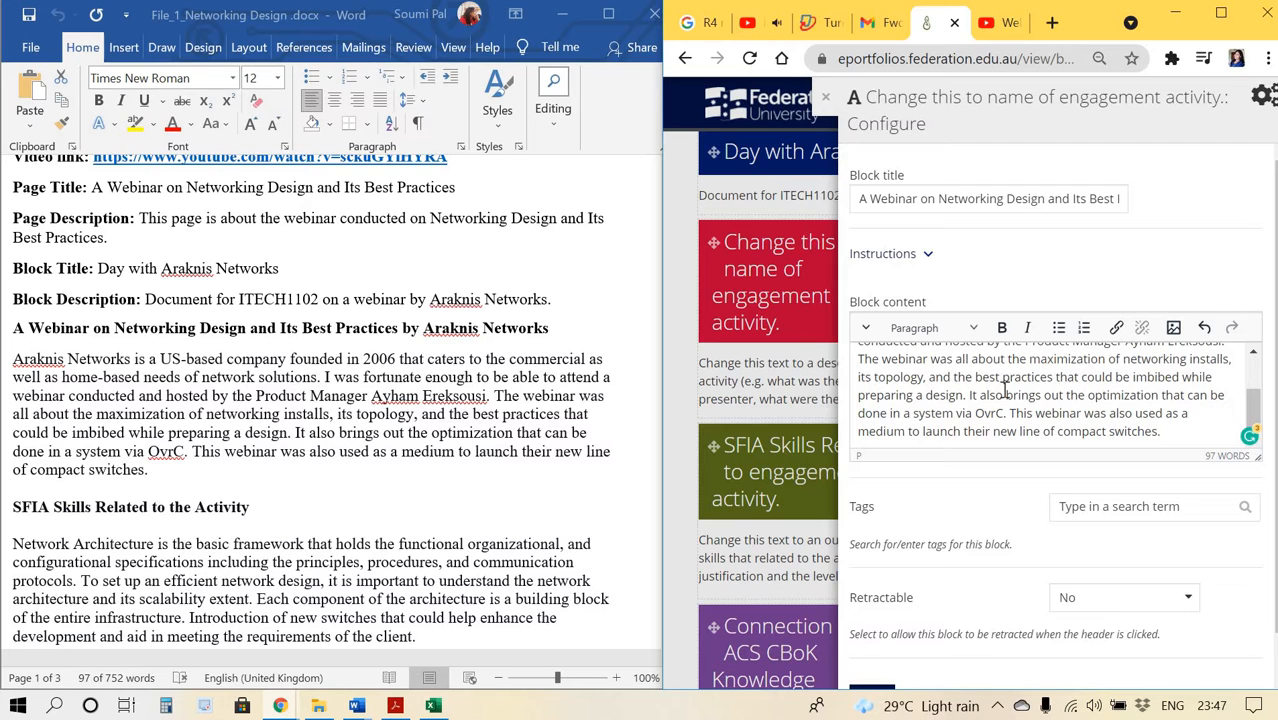
pyautogui.scroll(4, 1015, 400)
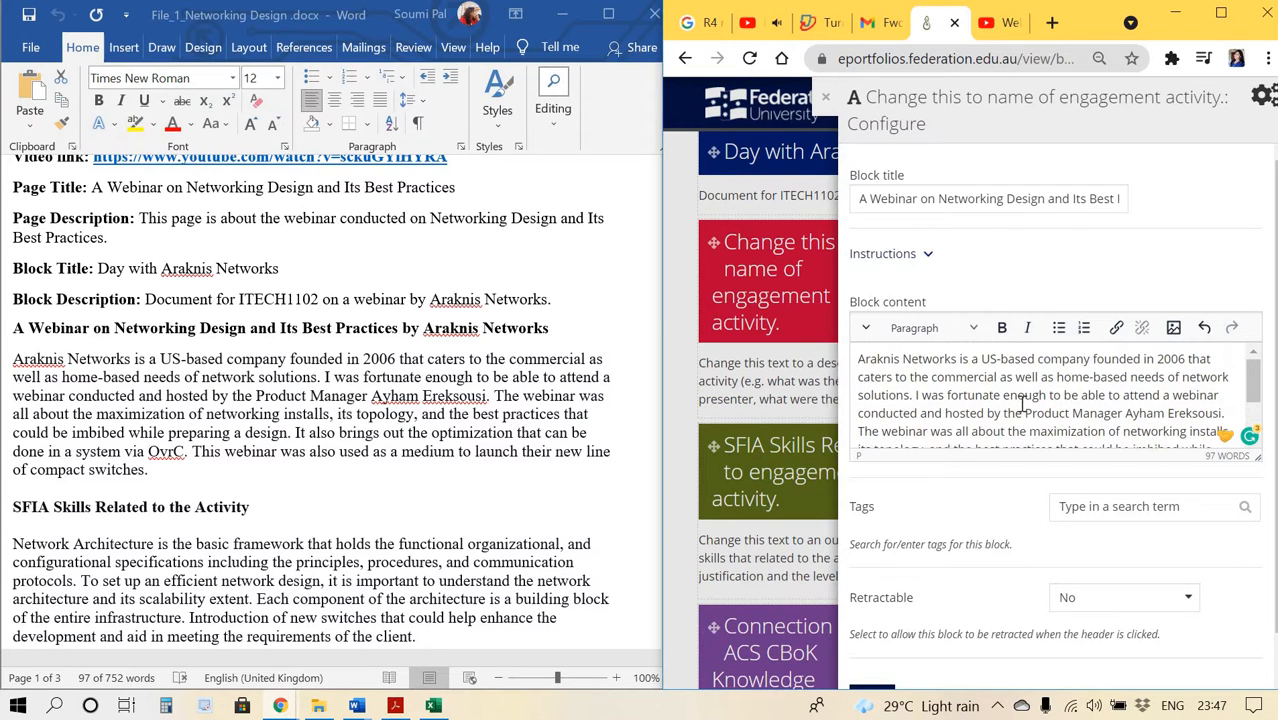
pyautogui.scroll(-3, 1020, 400)
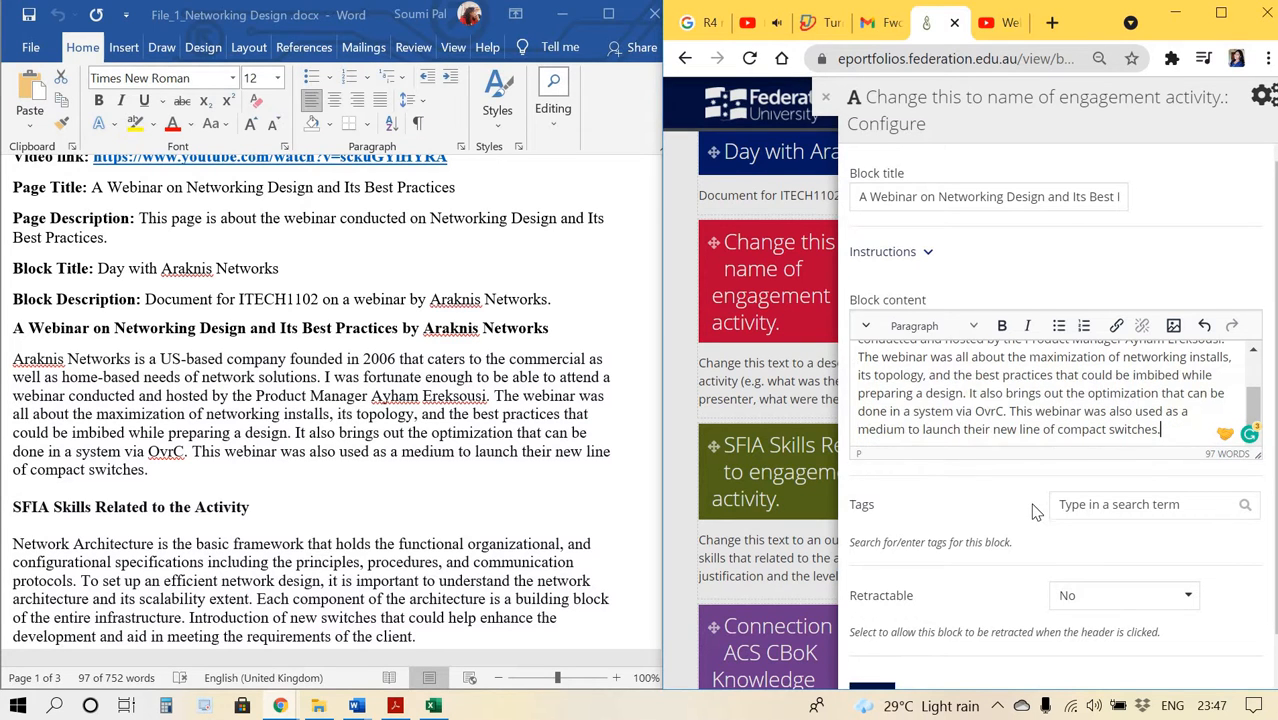
pyautogui.scroll(-1, 1035, 511)
pyautogui.click(875, 660)
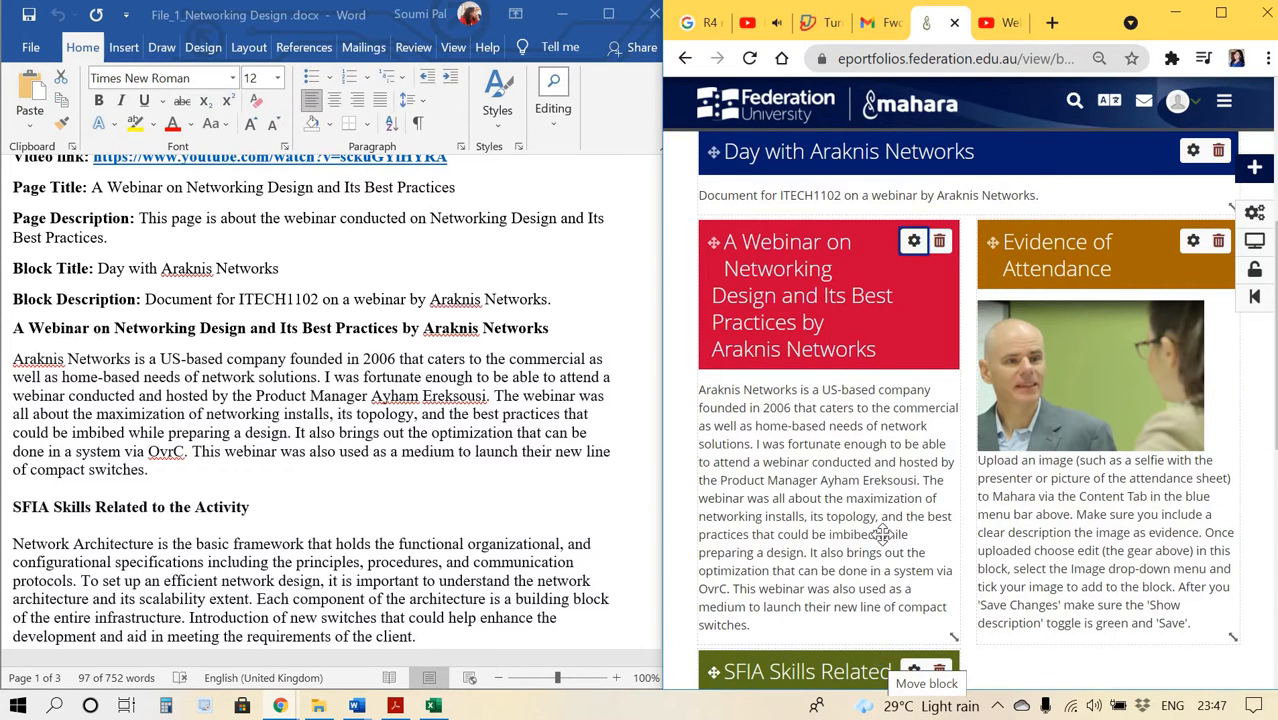
# Open the configuration of the SFIA Skills Related to engagement activity block.
pyautogui.scroll(-2, 835, 398)
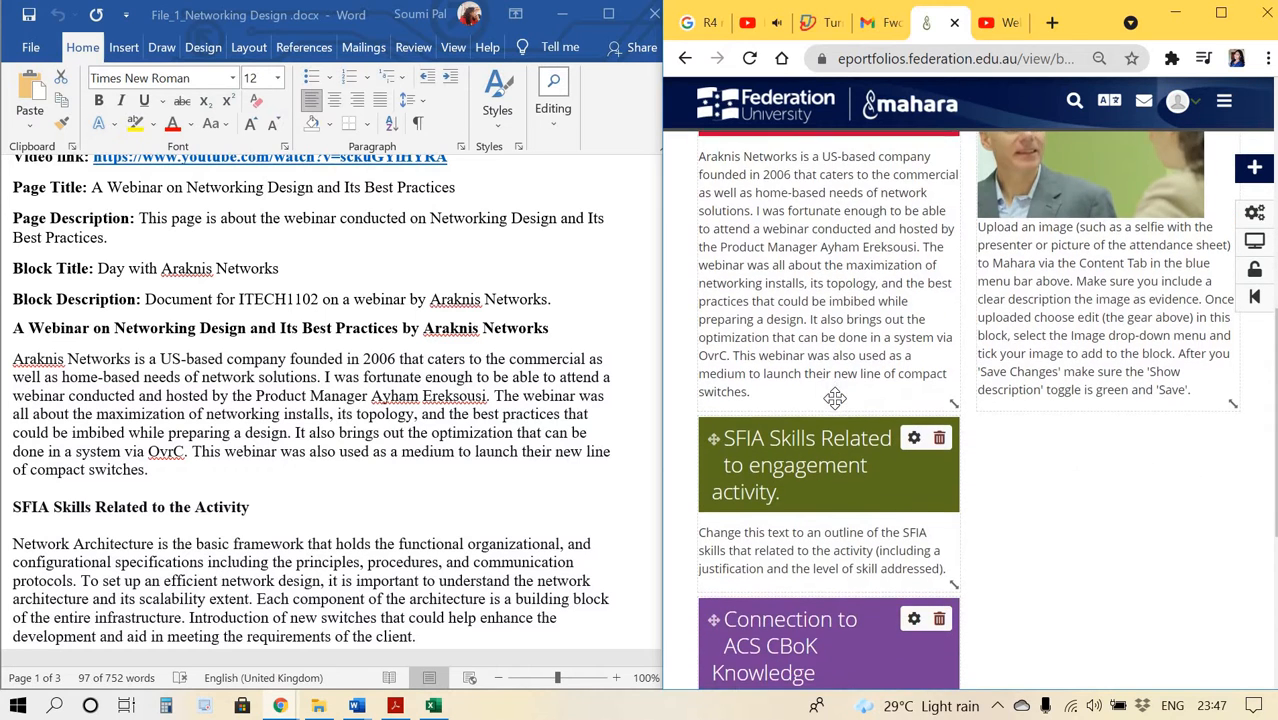
pyautogui.scroll(-2, 835, 398)
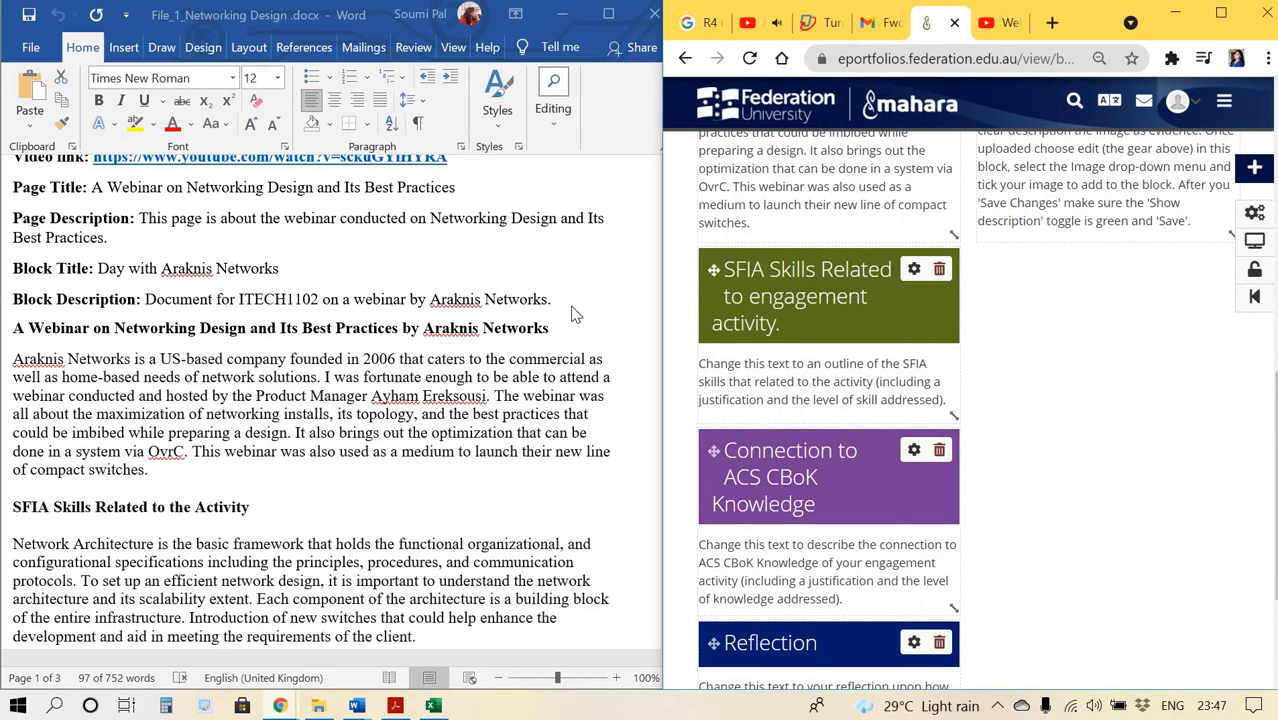
pyautogui.click(913, 269)
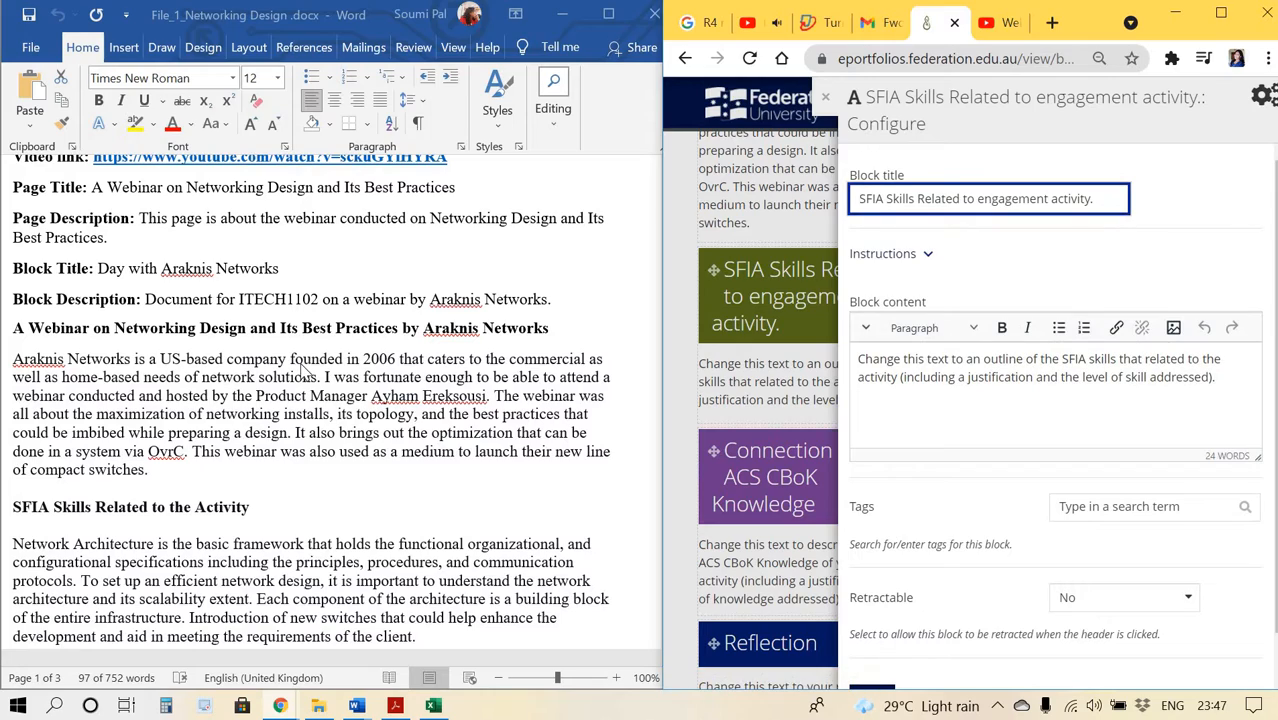
pyautogui.scroll(-4, 303, 372)
pyautogui.scroll(-4, 303, 372)
pyautogui.scroll(2, 200, 300)
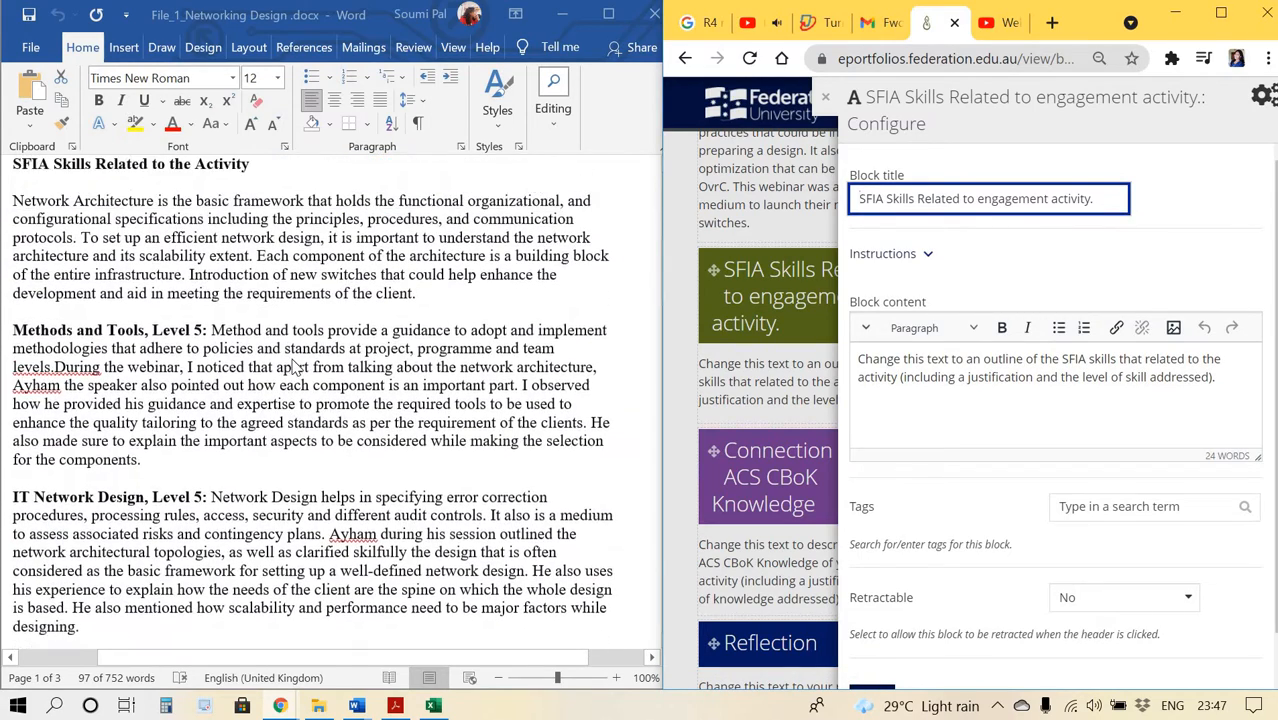
# Select the document's SFIA section text from 'Network Architecture' through the end of the IT Network Planning paragraph.
pyautogui.click(6, 204)
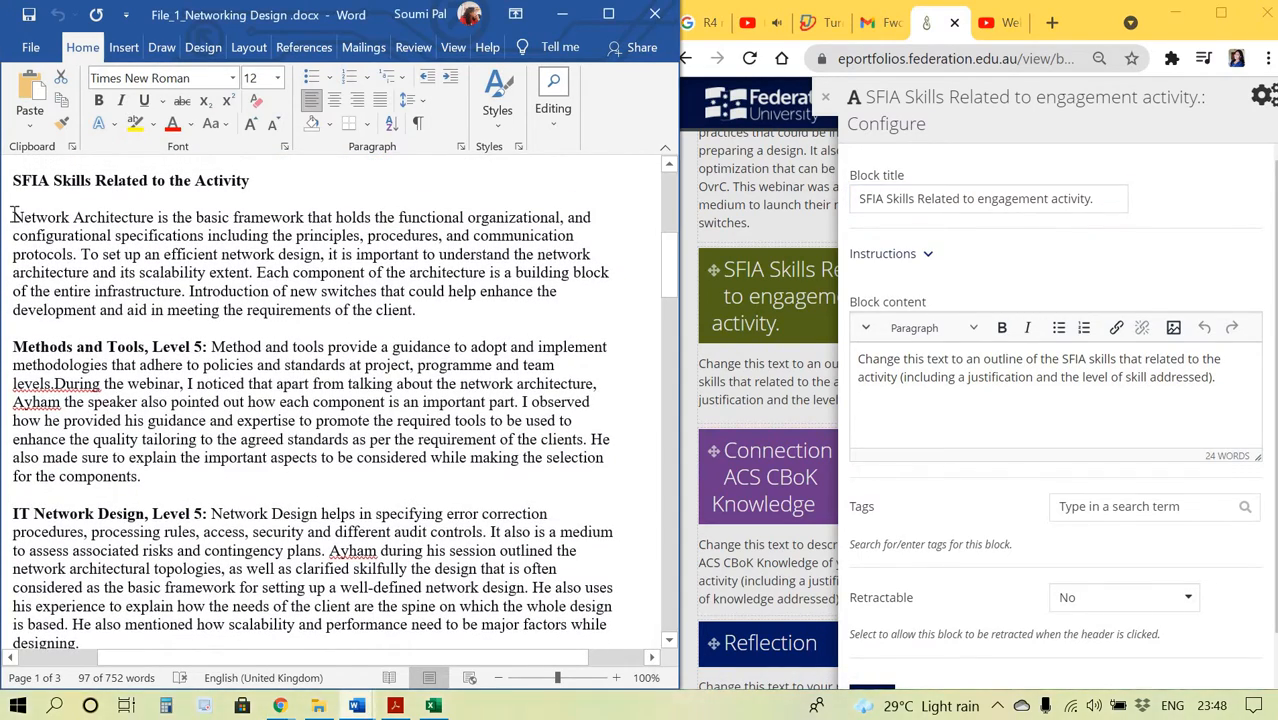
pyautogui.moveTo(12, 216); pyautogui.dragTo(60, 553)
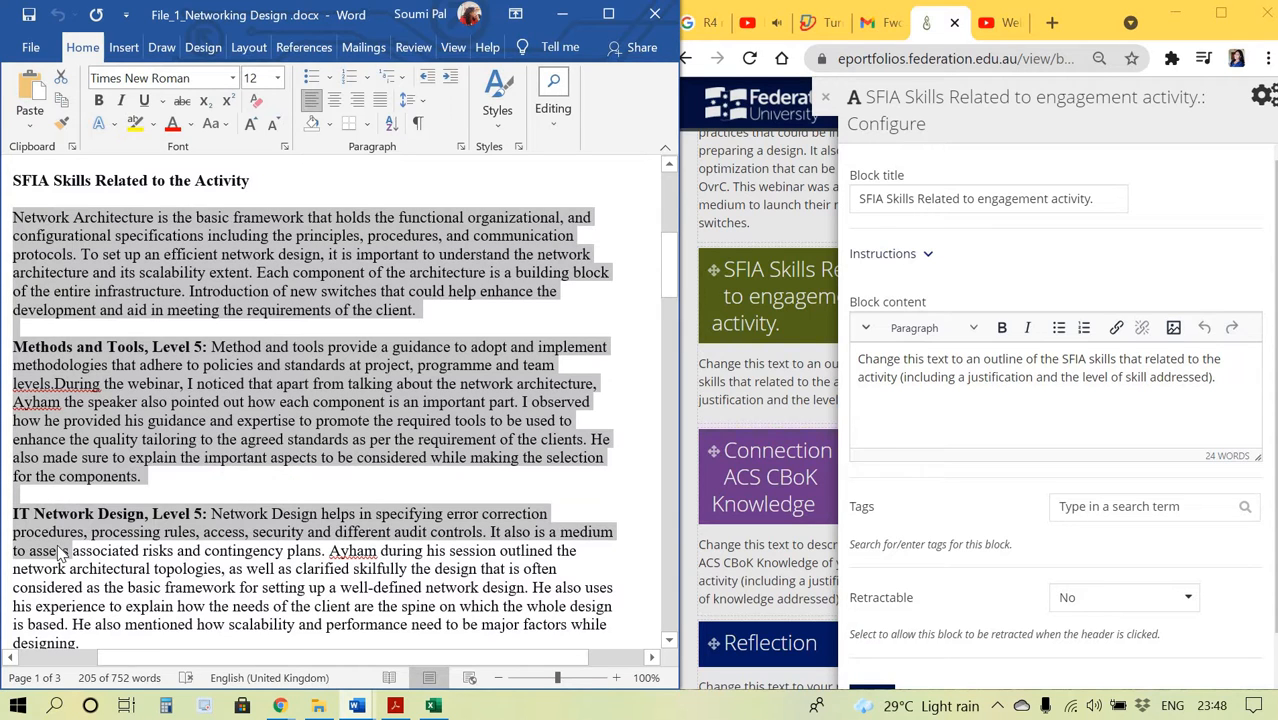
pyautogui.hotkey('shift', 'Down')
pyautogui.hotkey('shift', 'Down')
pyautogui.hotkey('shift', 'Down')
pyautogui.hotkey('shift', 'Down')
pyautogui.hotkey('shift', 'Down')
pyautogui.hotkey('shift', 'Down')
pyautogui.hotkey('shift', 'Down')
pyautogui.hotkey('shift', 'Down')
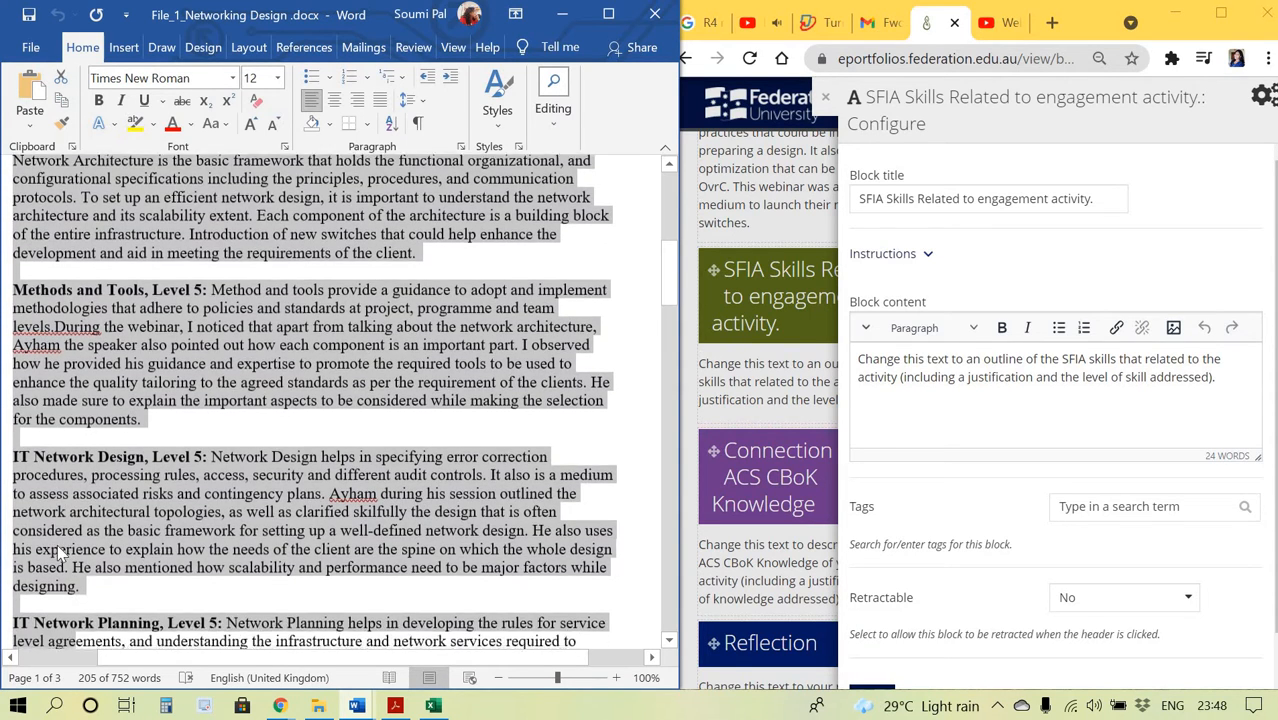
pyautogui.hotkey('shift', 'Down')
pyautogui.hotkey('shift', 'Down')
pyautogui.hotkey('shift', 'Down')
pyautogui.hotkey('shift', 'Down')
pyautogui.scroll(-3, 58, 553)
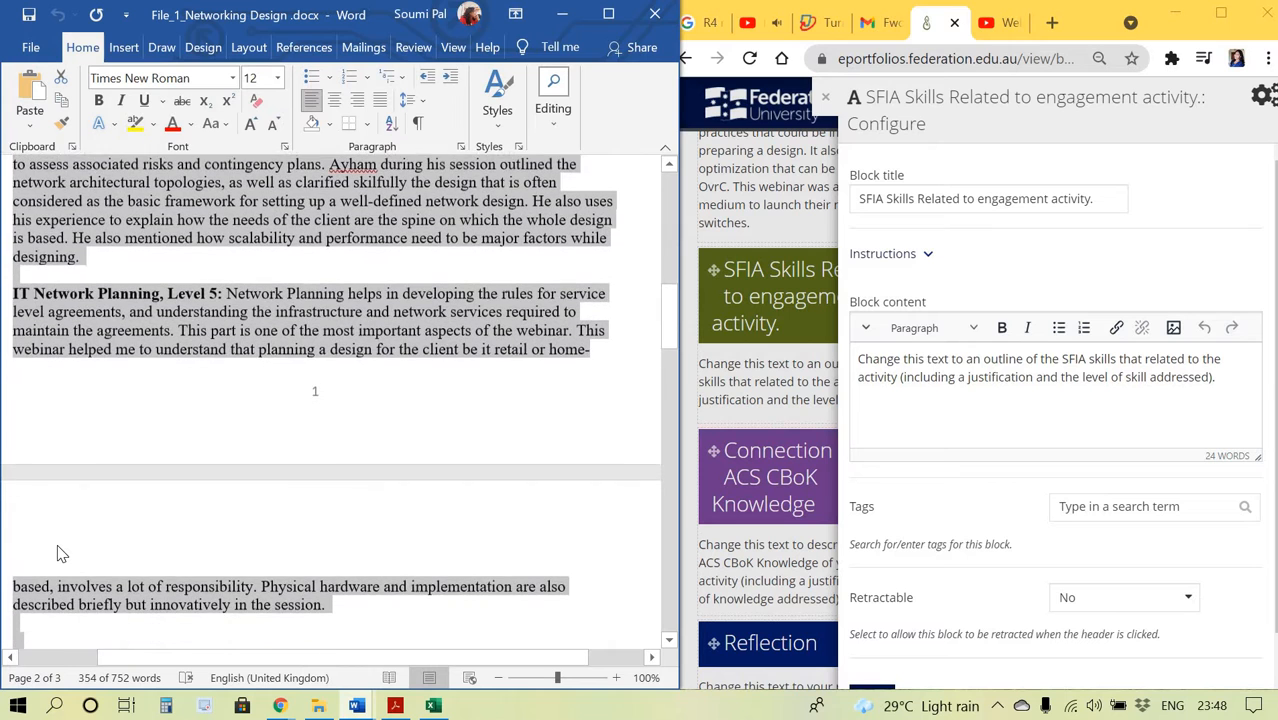
pyautogui.hotkey('shift', 'Down')
pyautogui.hotkey('shift', 'Left')
pyautogui.hotkey('shift', 'Left')
pyautogui.hotkey('shift', 'Left')
pyautogui.hotkey('shift', 'Left')
pyautogui.hotkey('shift', 'Left')
pyautogui.hotkey('shift', 'Left')
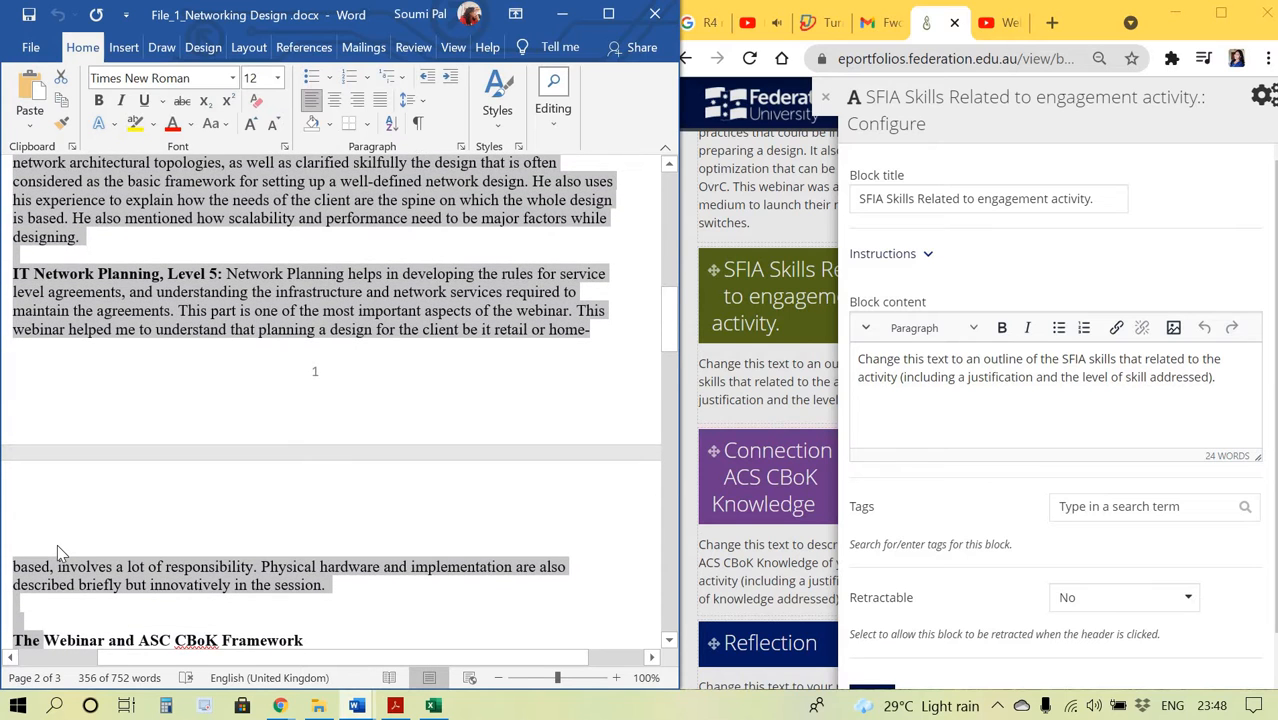
pyautogui.hotkey('shift', 'Left')
pyautogui.hotkey('shift', 'Left')
pyautogui.hotkey('shift', 'Left')
pyautogui.hotkey('shift', 'Left')
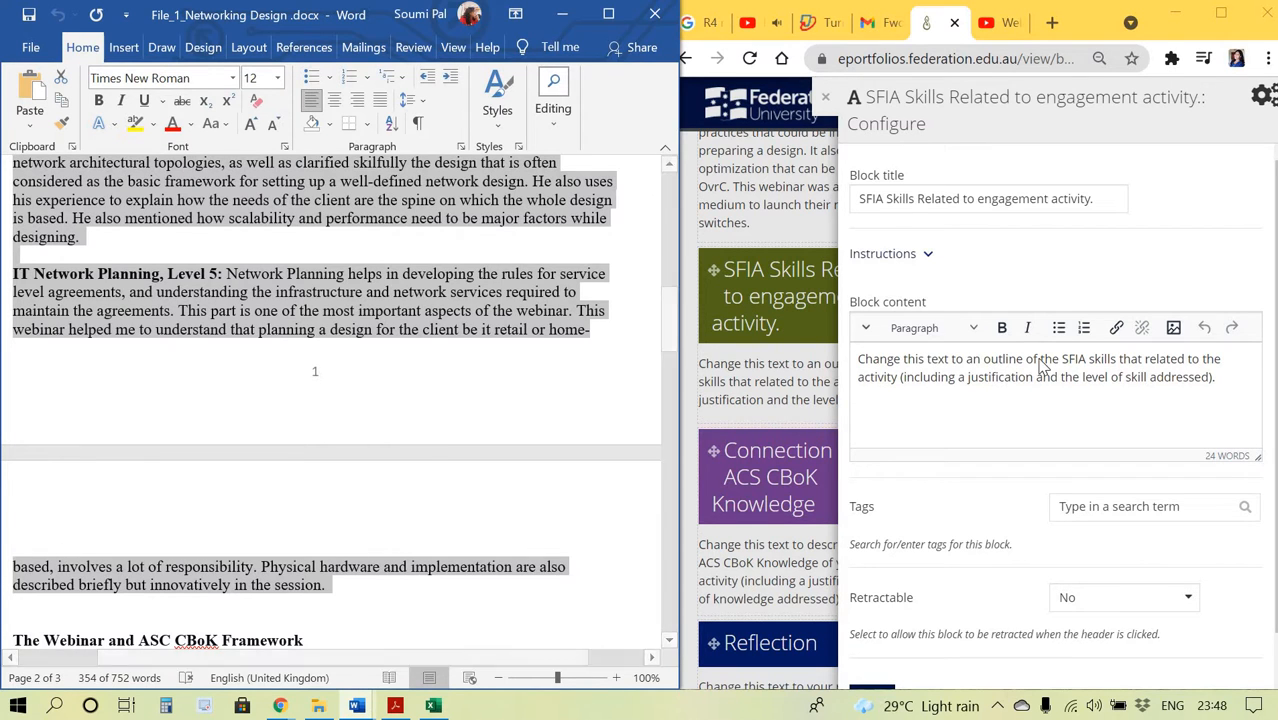
# Replace the SFIA block content with the copied SFIA section text.
pyautogui.click(988, 376)
pyautogui.hotkey('ctrl', 'a')
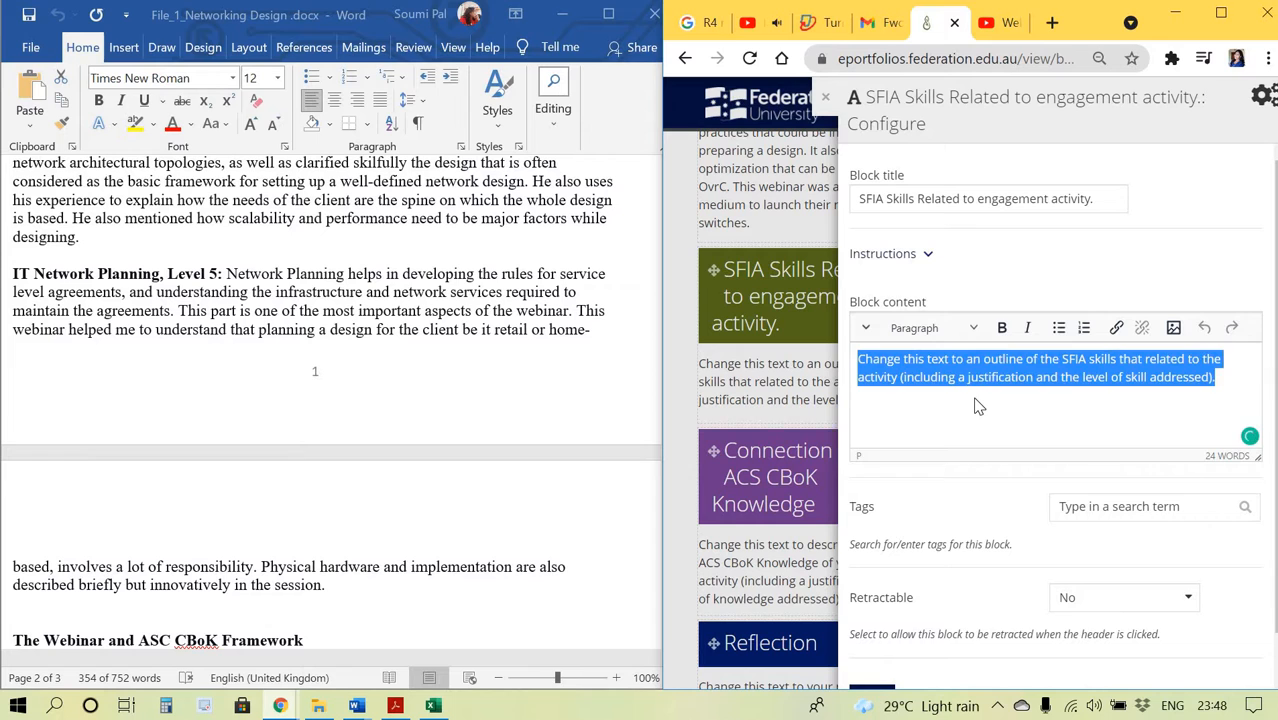
pyautogui.hotkey('ctrl', 'v')
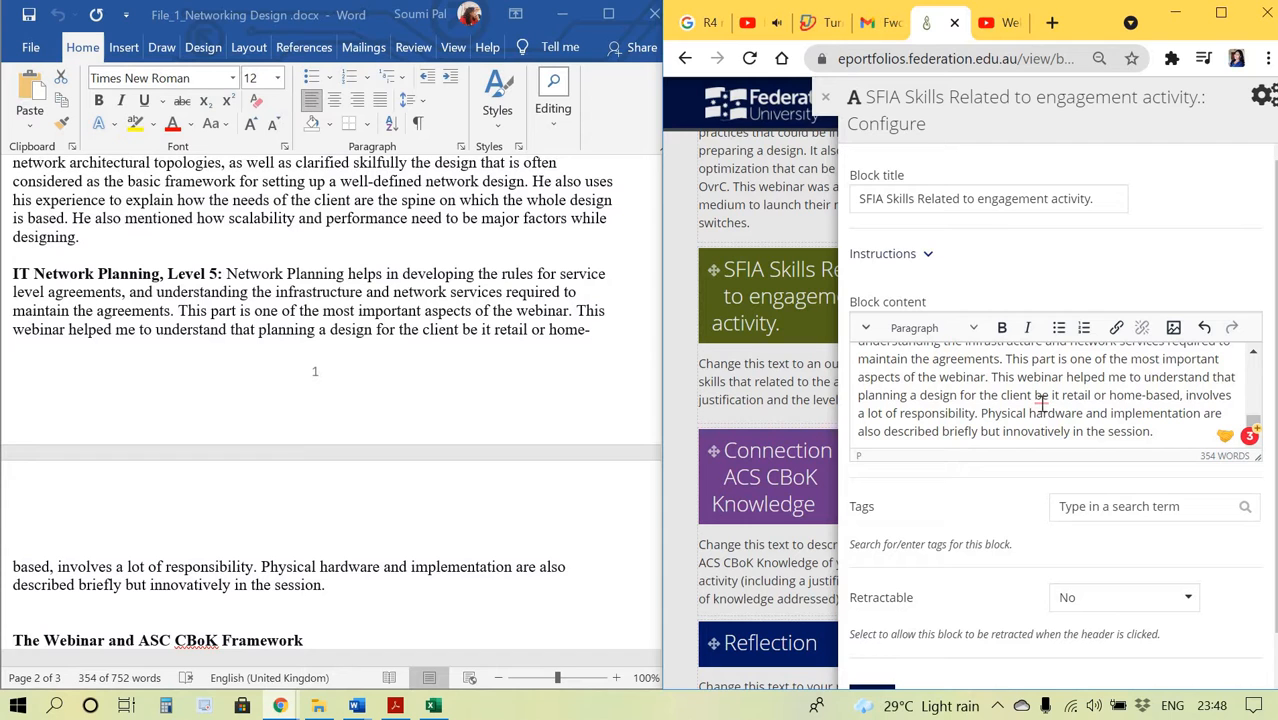
# Apply grammar corrections in the block content, changing 'be it' to 'is it' and adding a space before 'During'.
pyautogui.moveTo(1040, 397)
pyautogui.click(1050, 440)
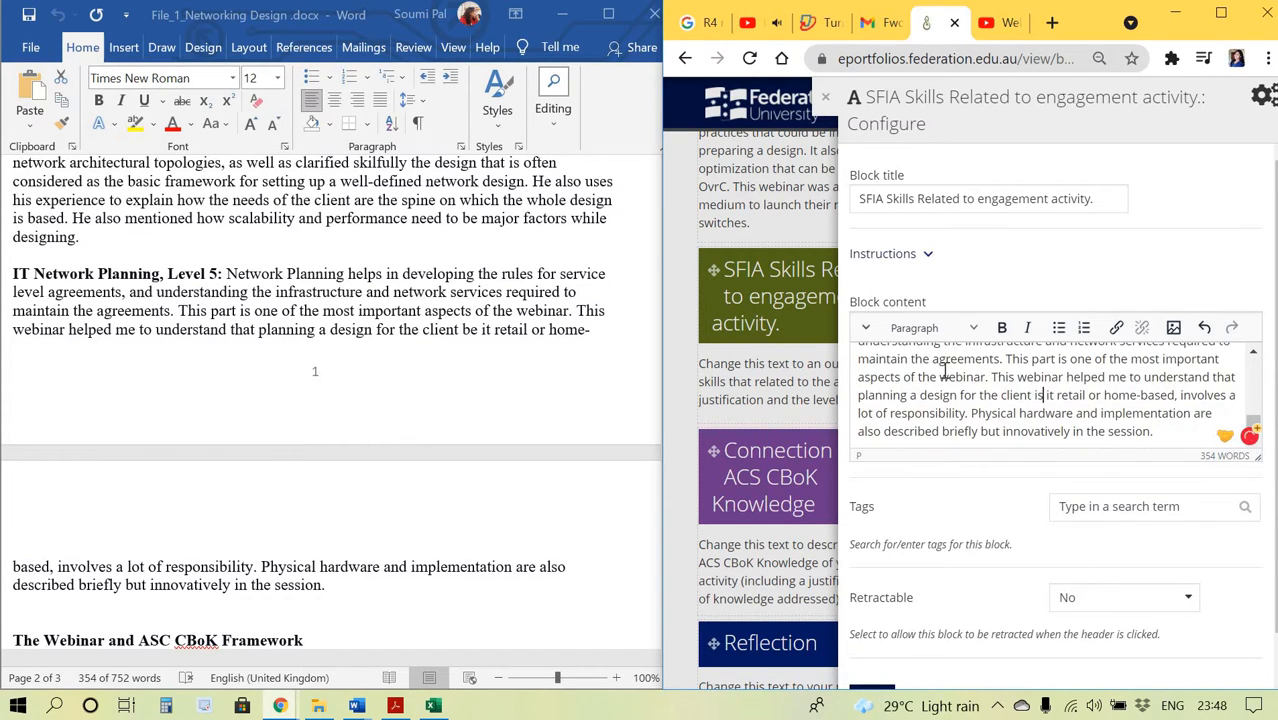
pyautogui.scroll(10, 944, 371)
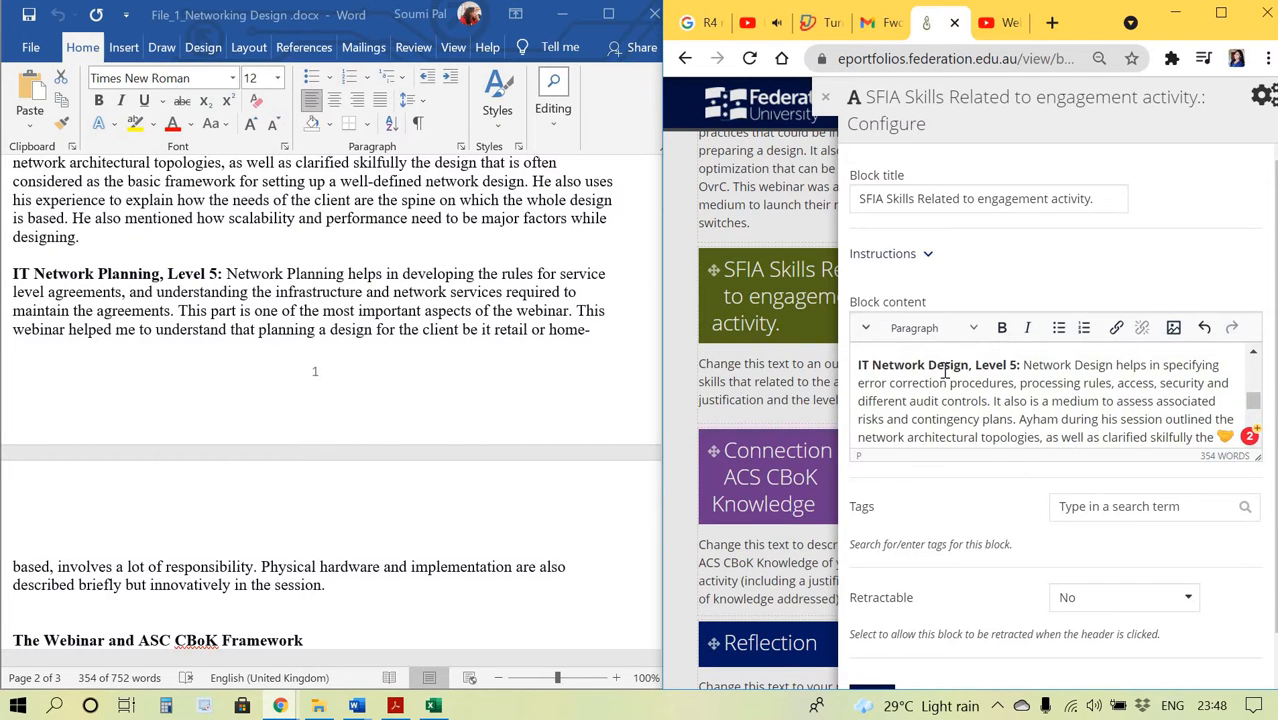
pyautogui.scroll(5, 944, 371)
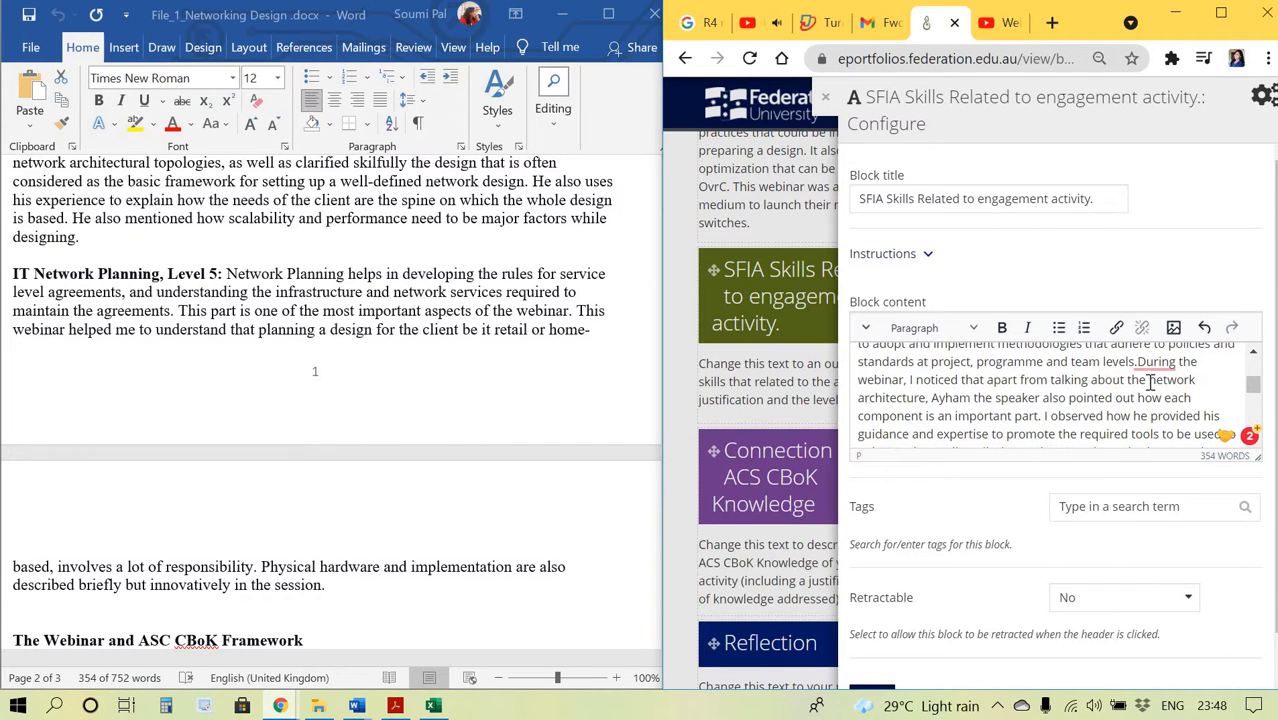
pyautogui.moveTo(1153, 370)
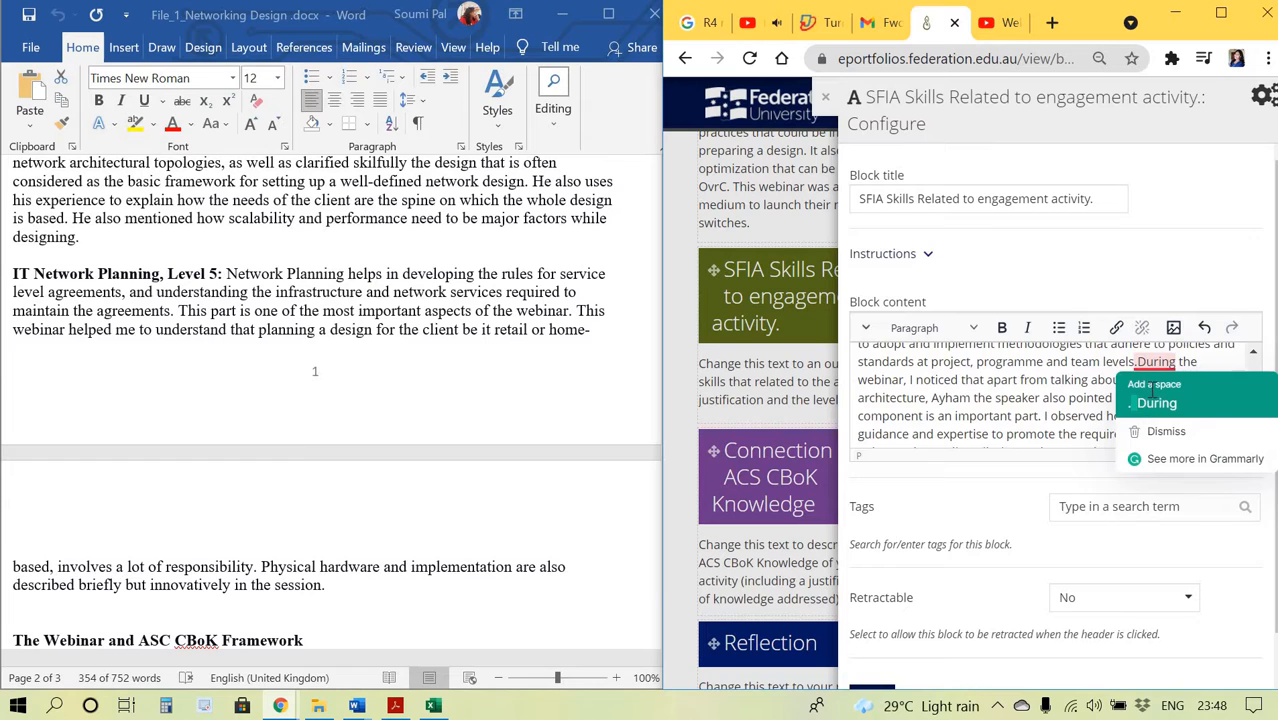
pyautogui.click(1150, 396)
# Remove the article before 'guidance' in the block content and save the SFIA block.
pyautogui.scroll(2, 1048, 417)
pyautogui.moveTo(1194, 418)
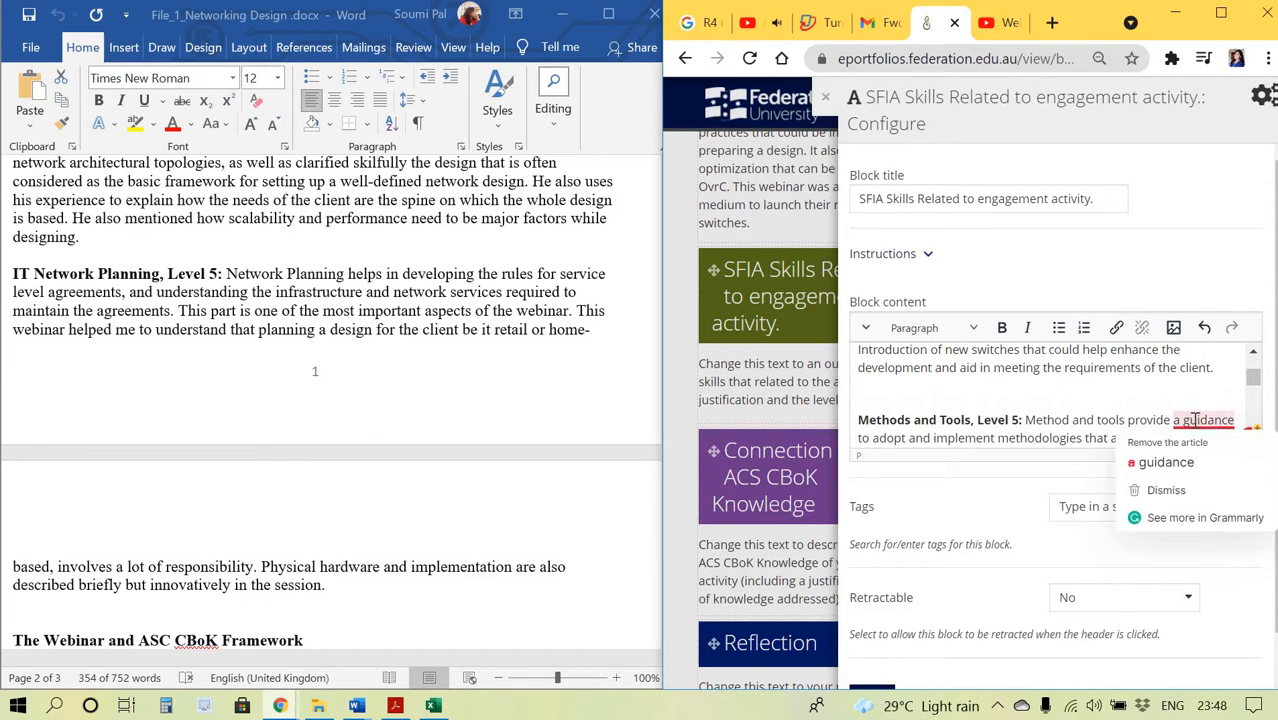
pyautogui.click(1158, 462)
pyautogui.scroll(3, 1068, 390)
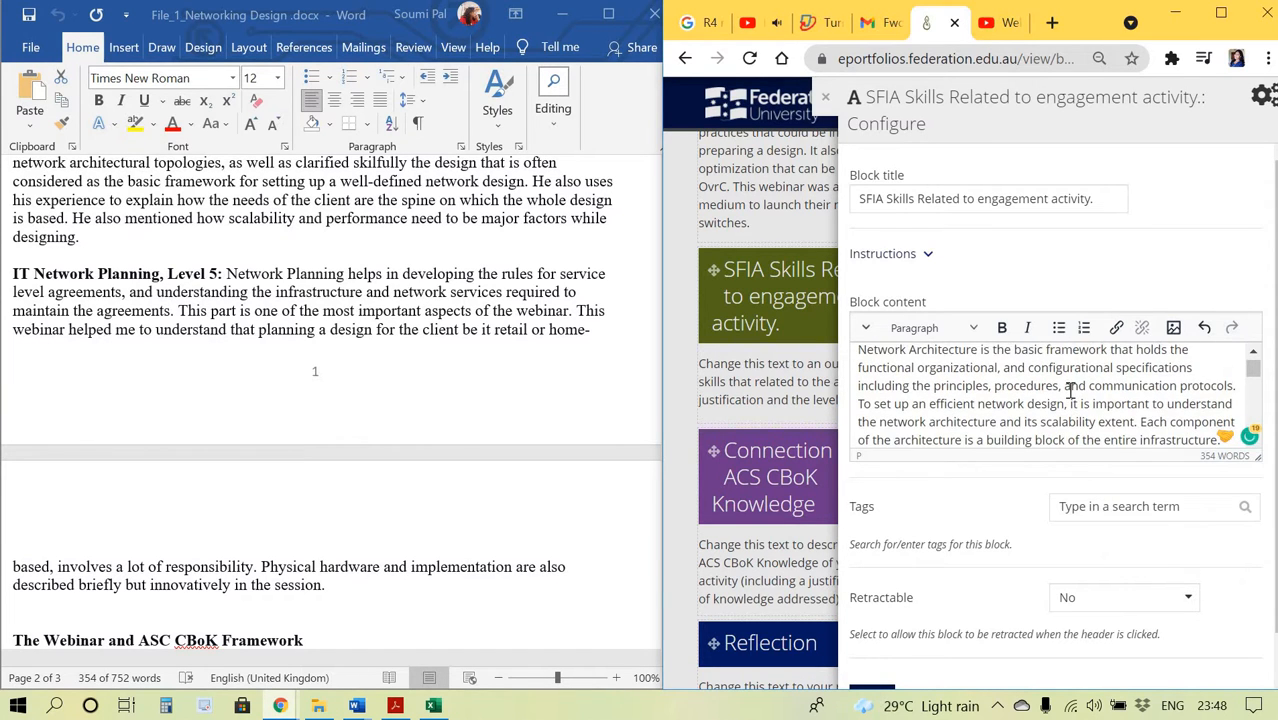
pyautogui.scroll(-10, 1069, 390)
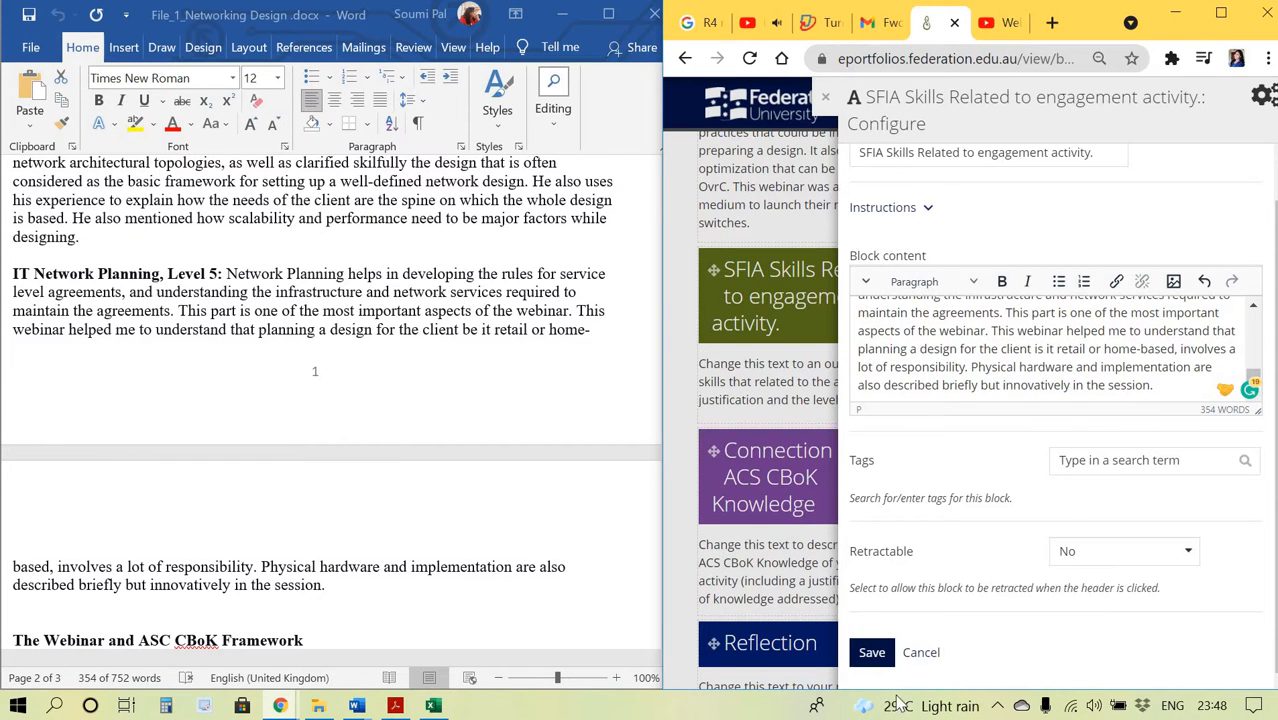
pyautogui.click(871, 652)
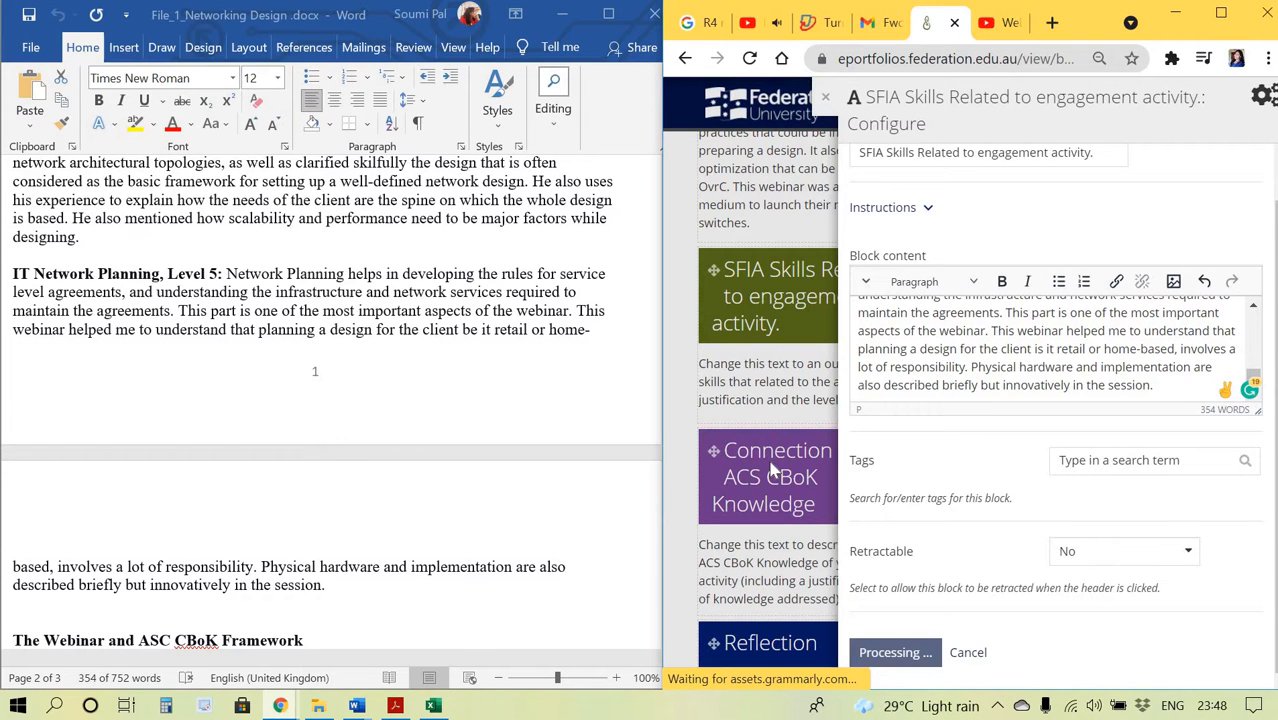
# Open the Connection to ACS CBoK Knowledge block's configuration and select the document's two paragraphs under 'The Webinar and ASC CBoK Framework'.
pyautogui.scroll(-10, 770, 460)
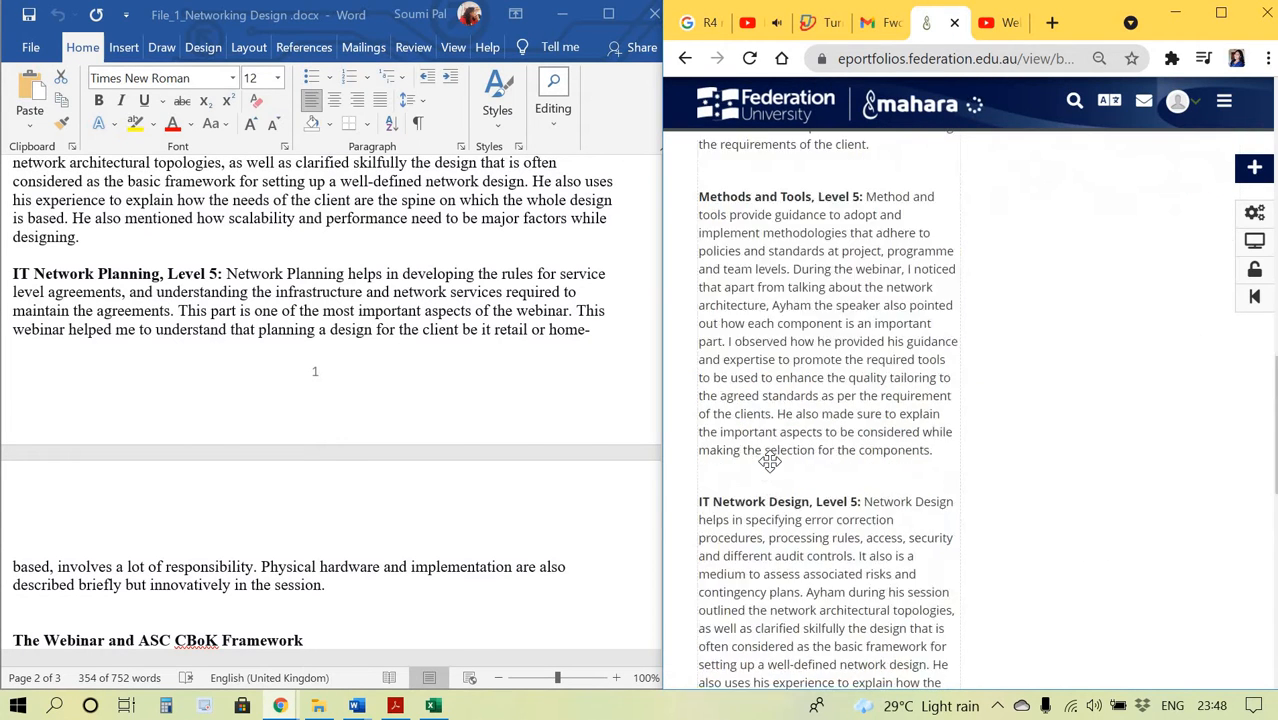
pyautogui.scroll(-4, 770, 460)
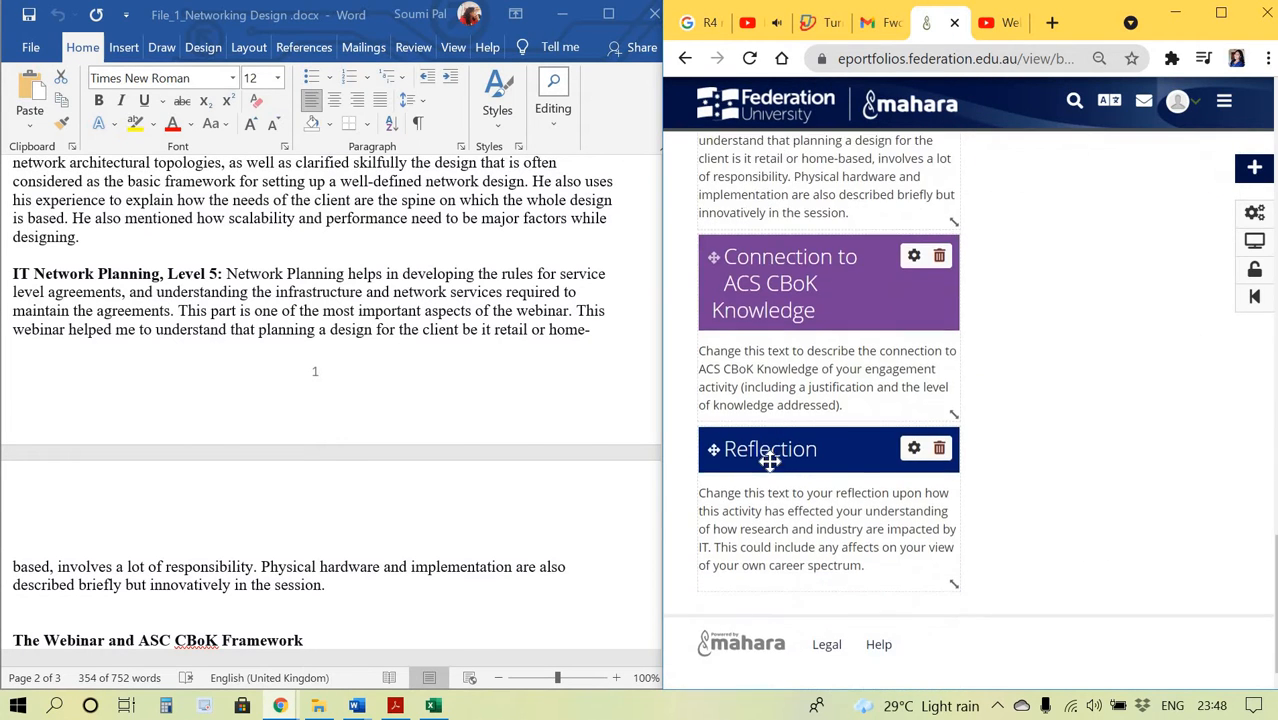
pyautogui.click(914, 260)
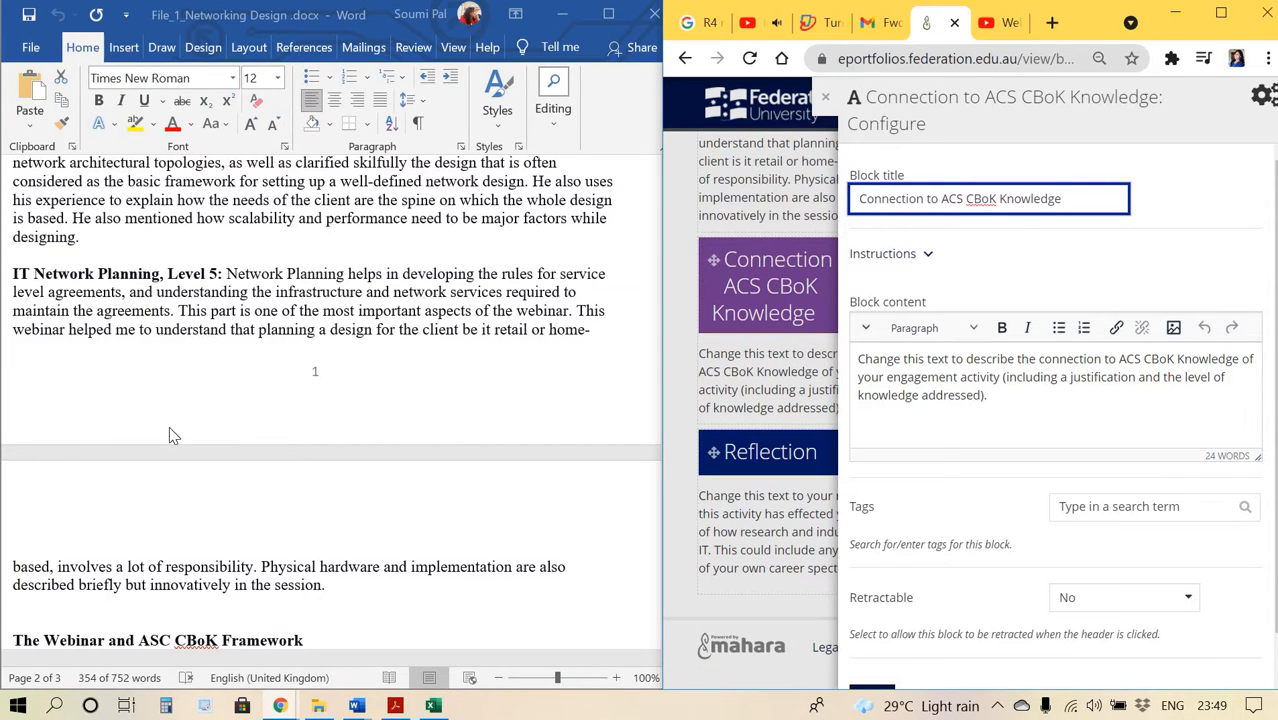
pyautogui.scroll(-8, 115, 549)
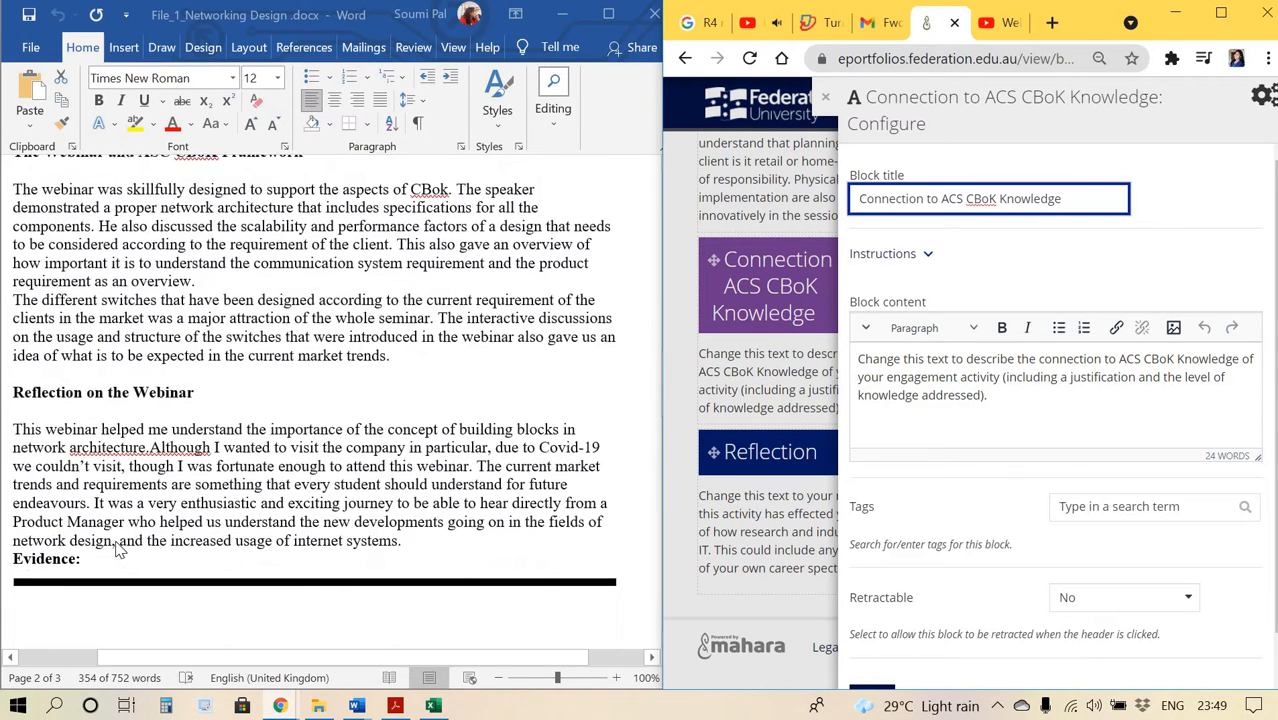
pyautogui.scroll(3, 115, 549)
pyautogui.scroll(-2, 88, 250)
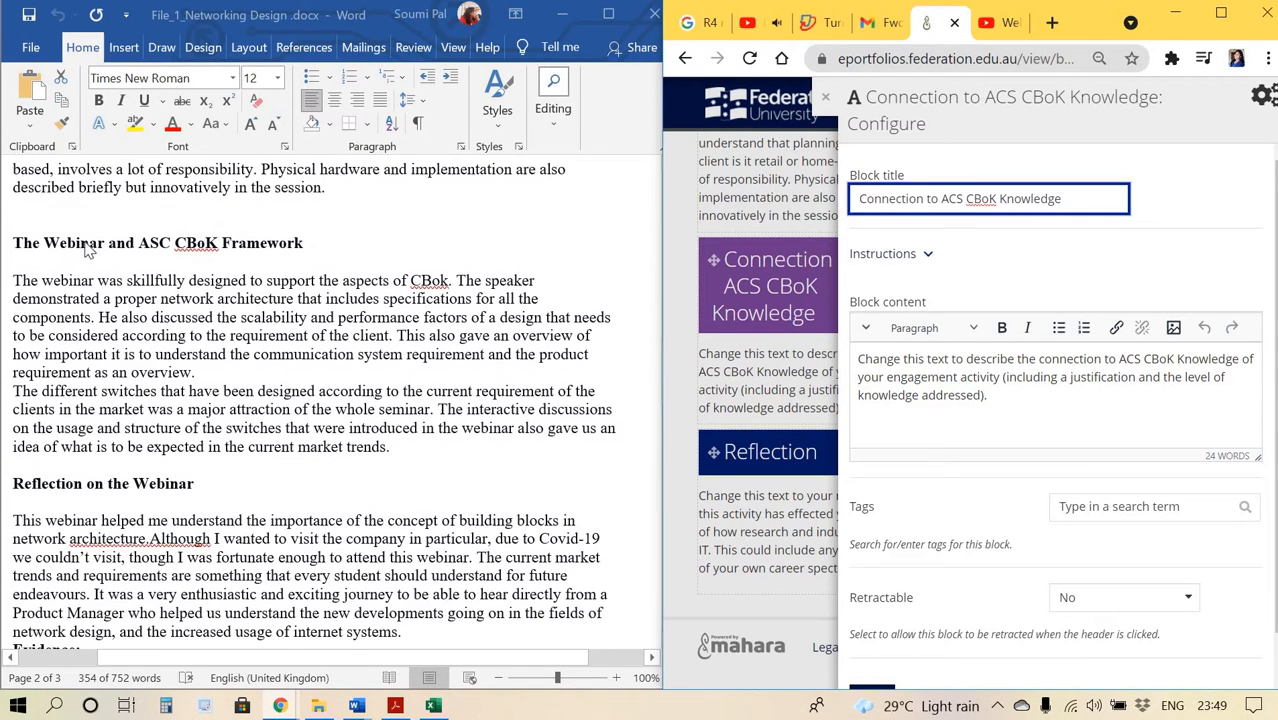
pyautogui.hotkey('alt', 'Tab')
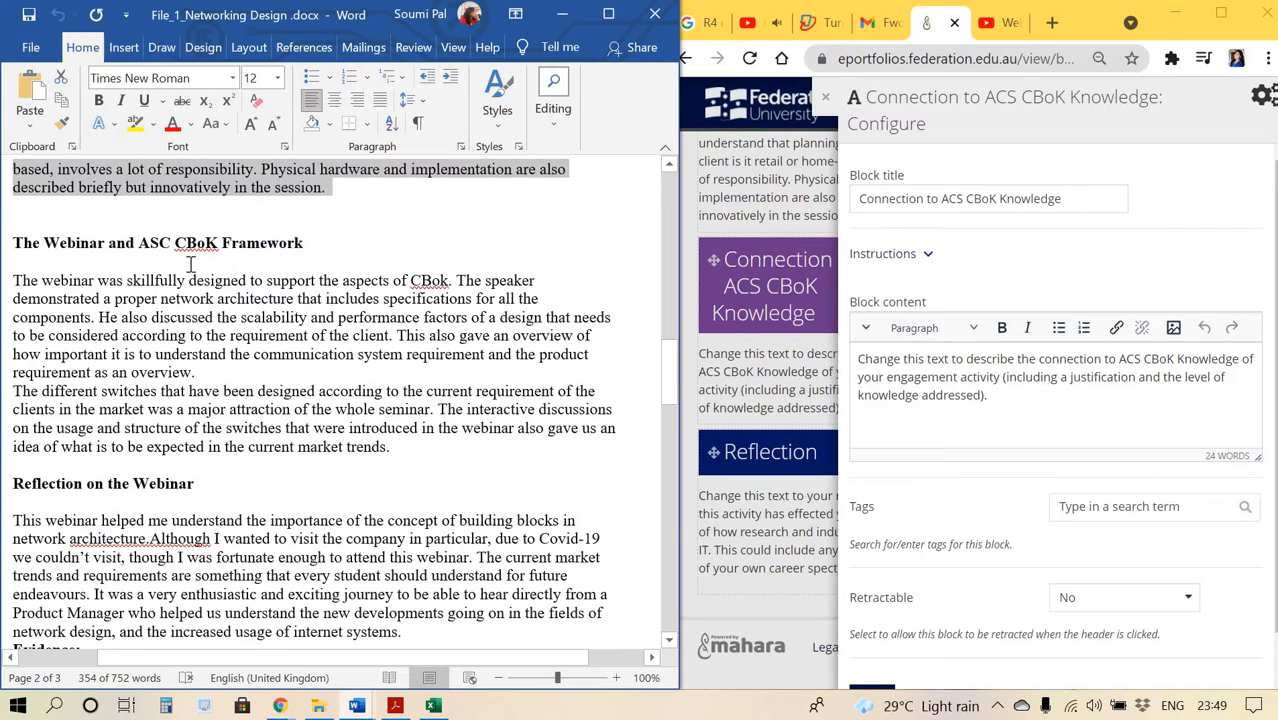
pyautogui.moveTo(10, 280); pyautogui.dragTo(378, 443)
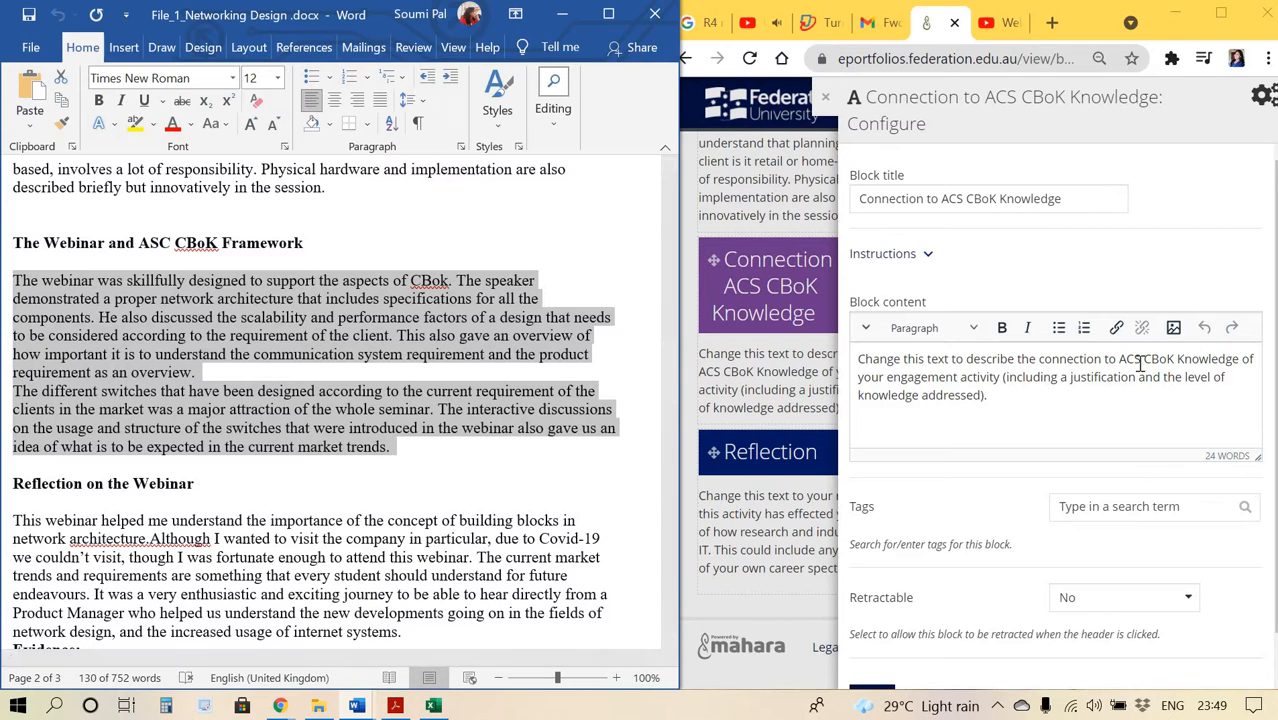
# Replace the Connection to ACS CBoK Knowledge block content with the copied CBoK Framework text and save the block.
pyautogui.click(1075, 403)
pyautogui.hotkey('ctrl', 'a')
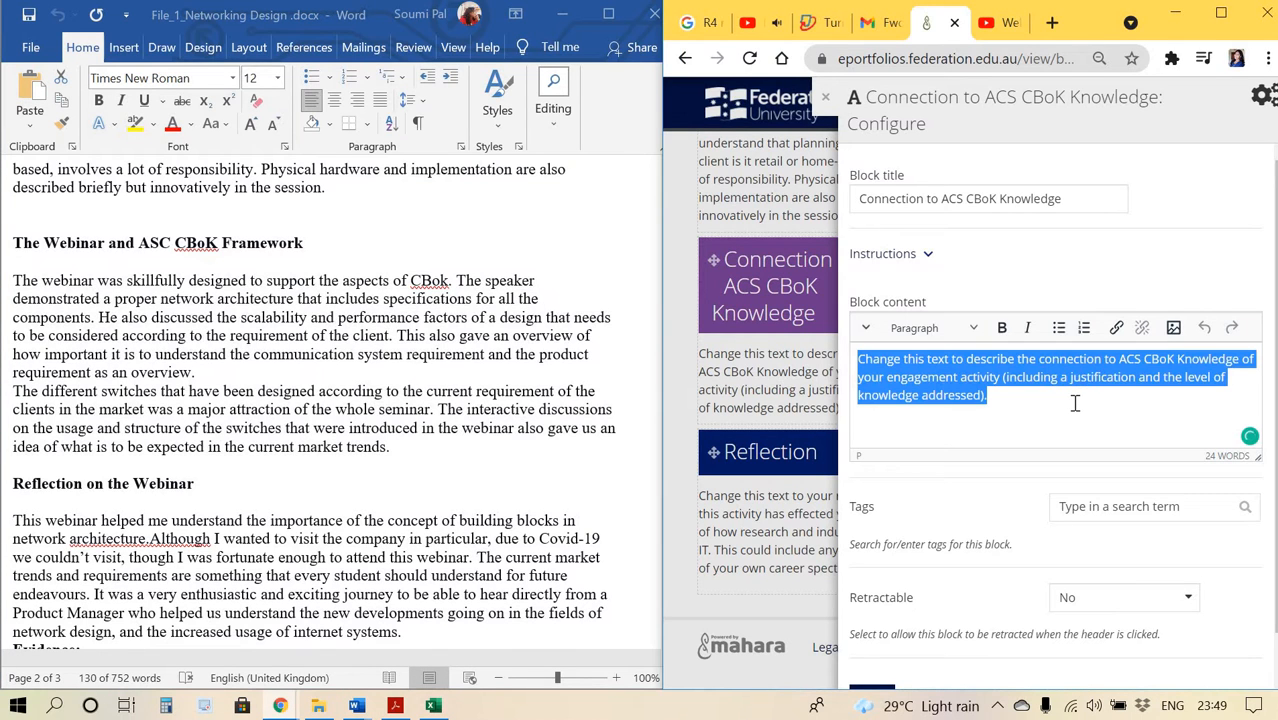
pyautogui.write('The different switches that have been designed according to the current requirement of the clients in the market was a major attraction of the whole seminar. The interactive discussions on the usage and structure of the switches that were introduced in the webinar also gave us an idea of what is to be expected in the current market trends.')
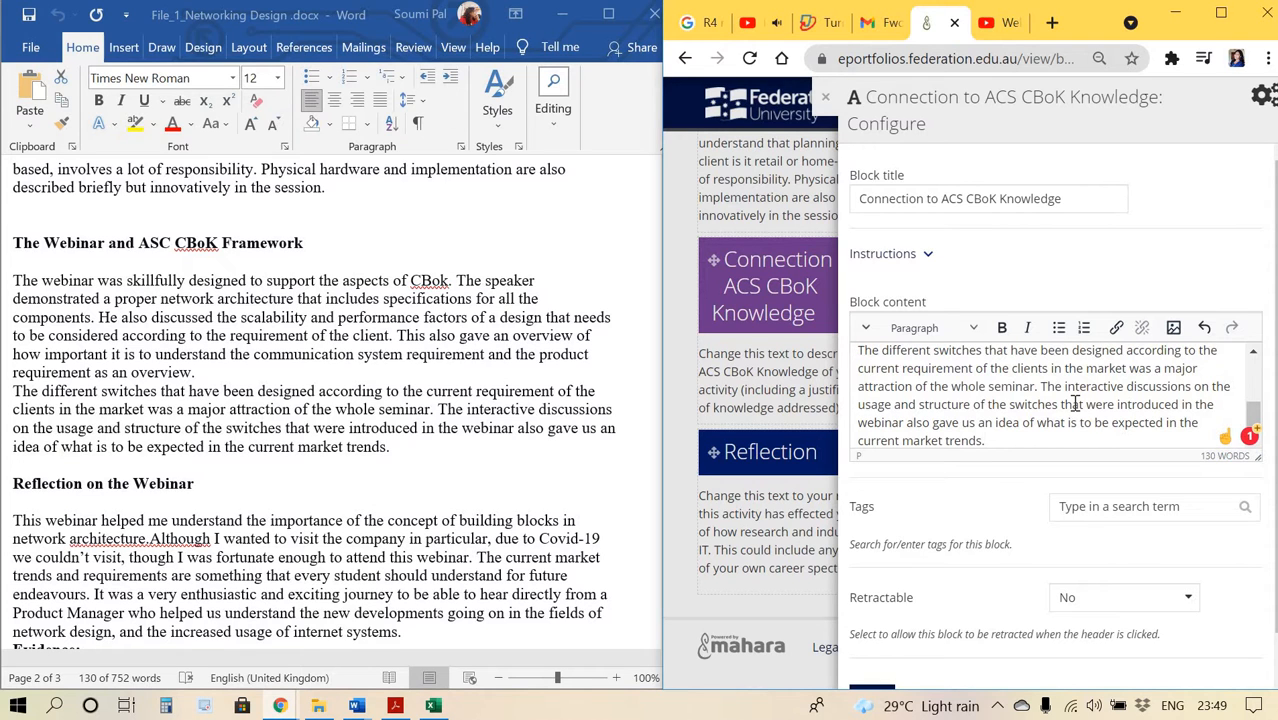
pyautogui.scroll(5, 1075, 403)
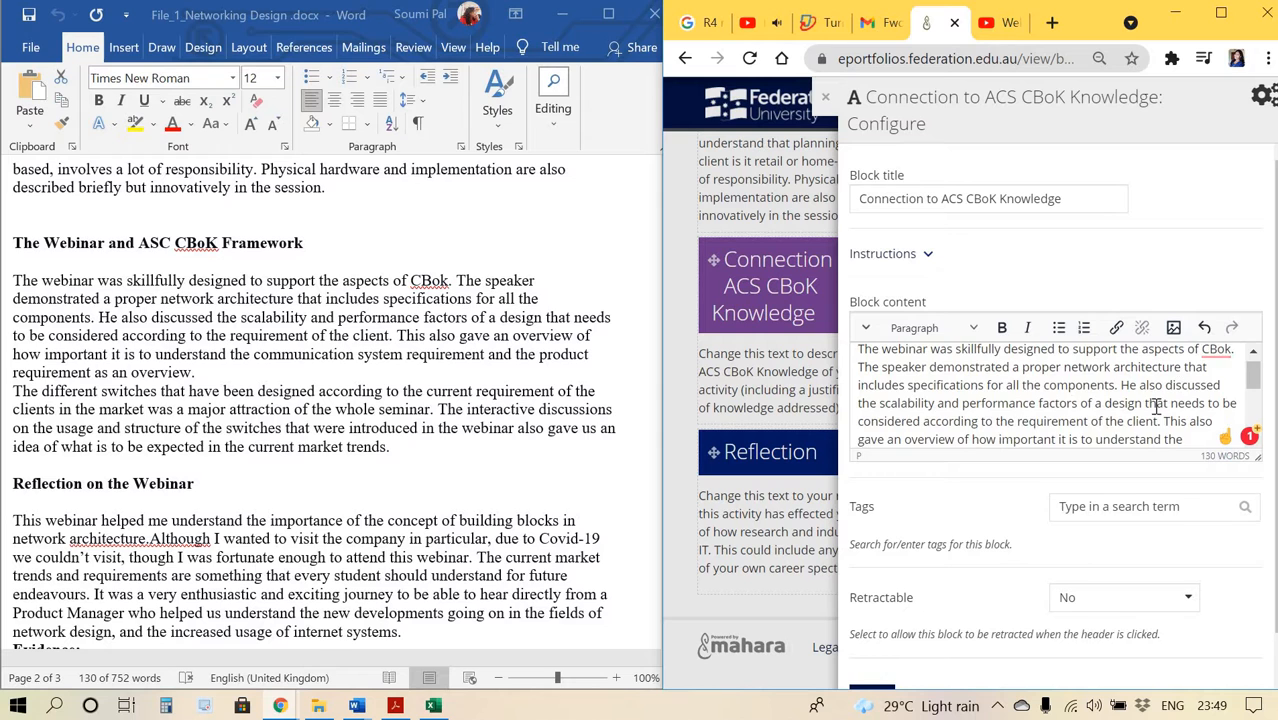
pyautogui.scroll(-5, 1170, 395)
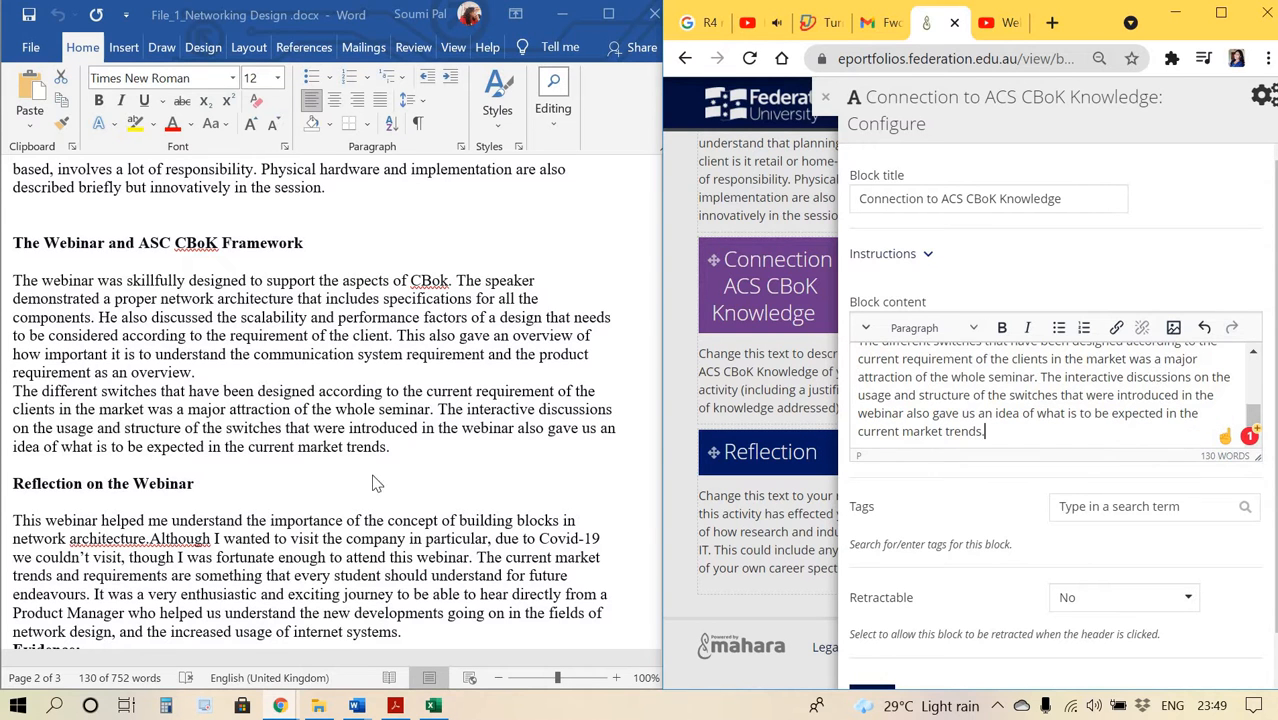
pyautogui.scroll(-3, 365, 523)
pyautogui.scroll(-1, 957, 543)
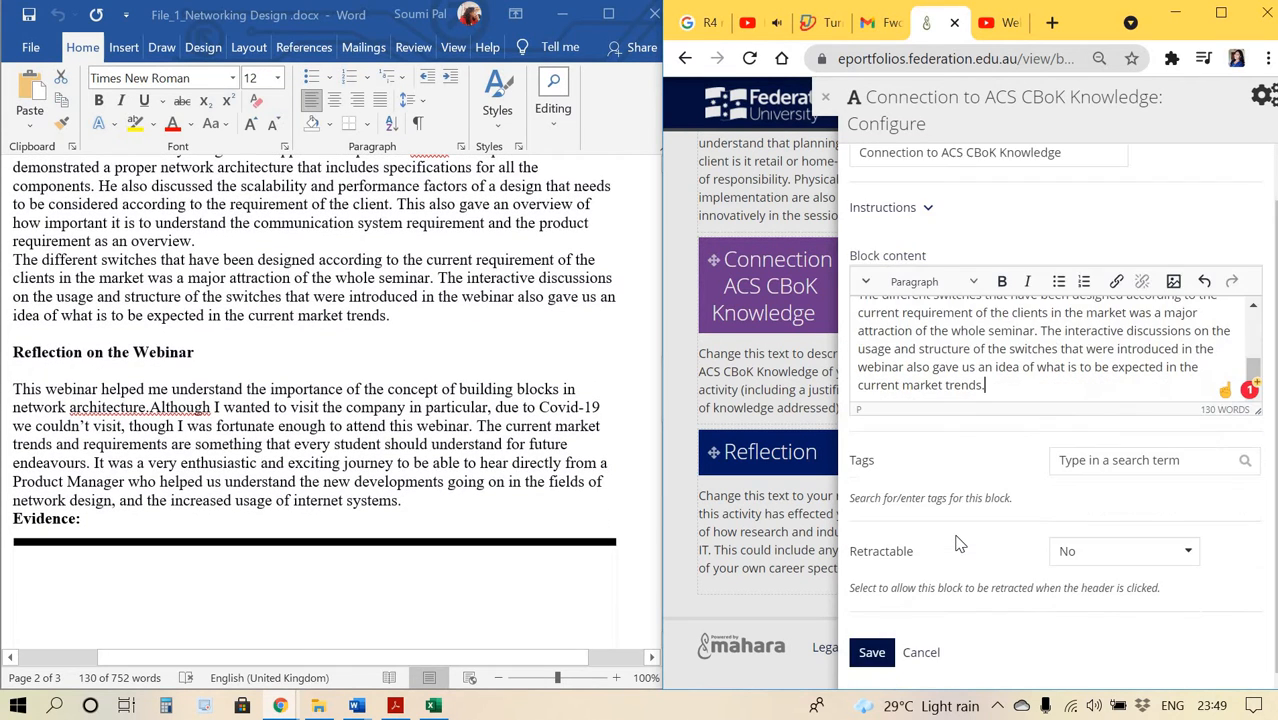
pyautogui.click(887, 664)
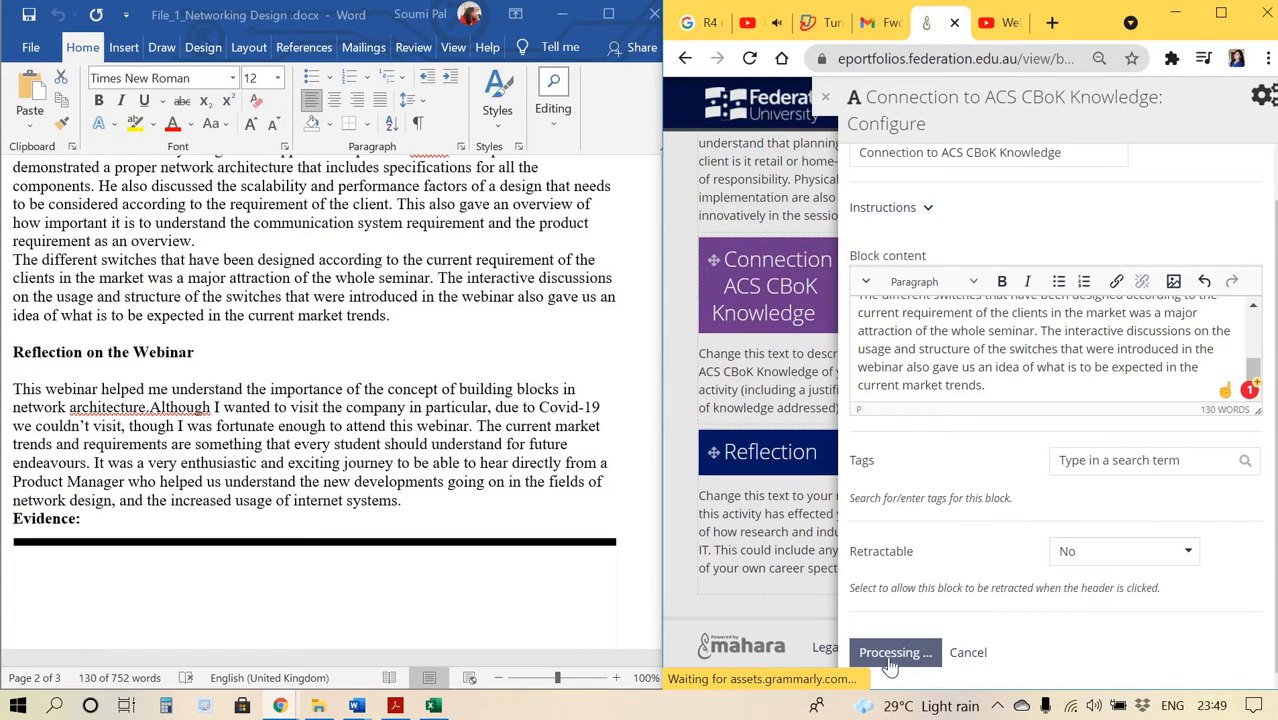
# Open the Reflection block's configuration and select the document's paragraph under 'Reflection on the Webinar'.
pyautogui.scroll(-3, 890, 665)
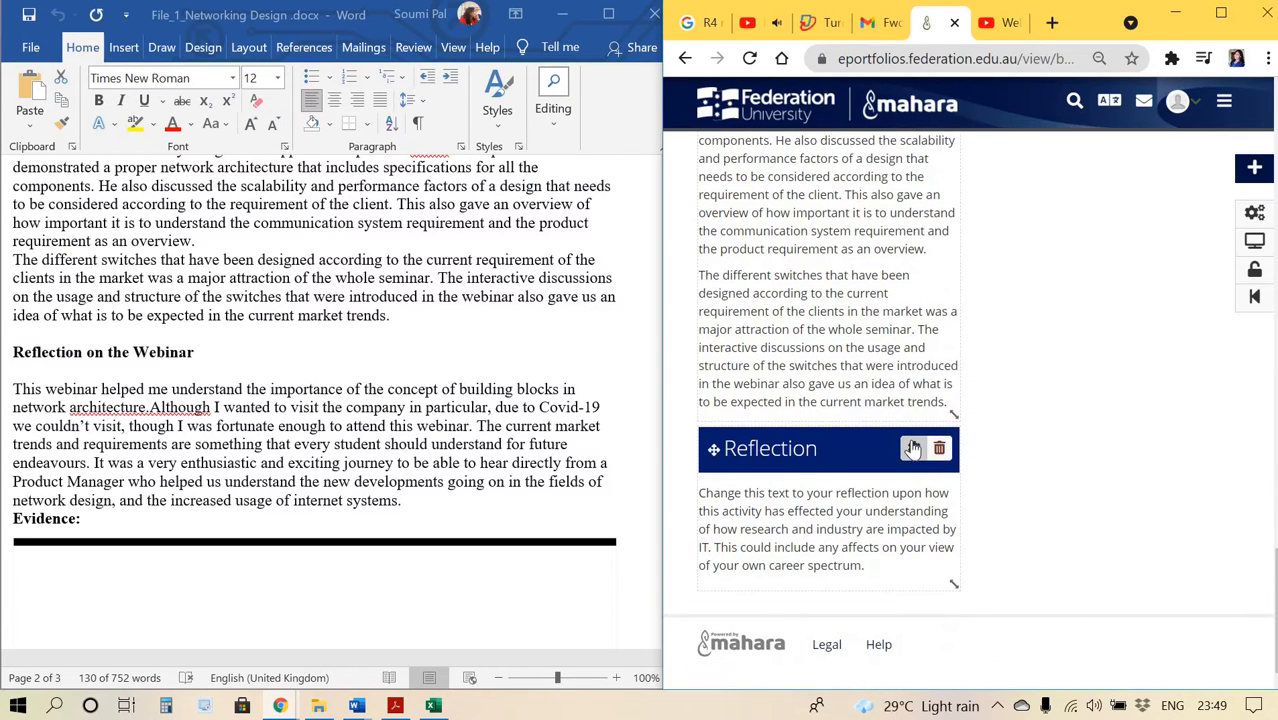
pyautogui.click(912, 449)
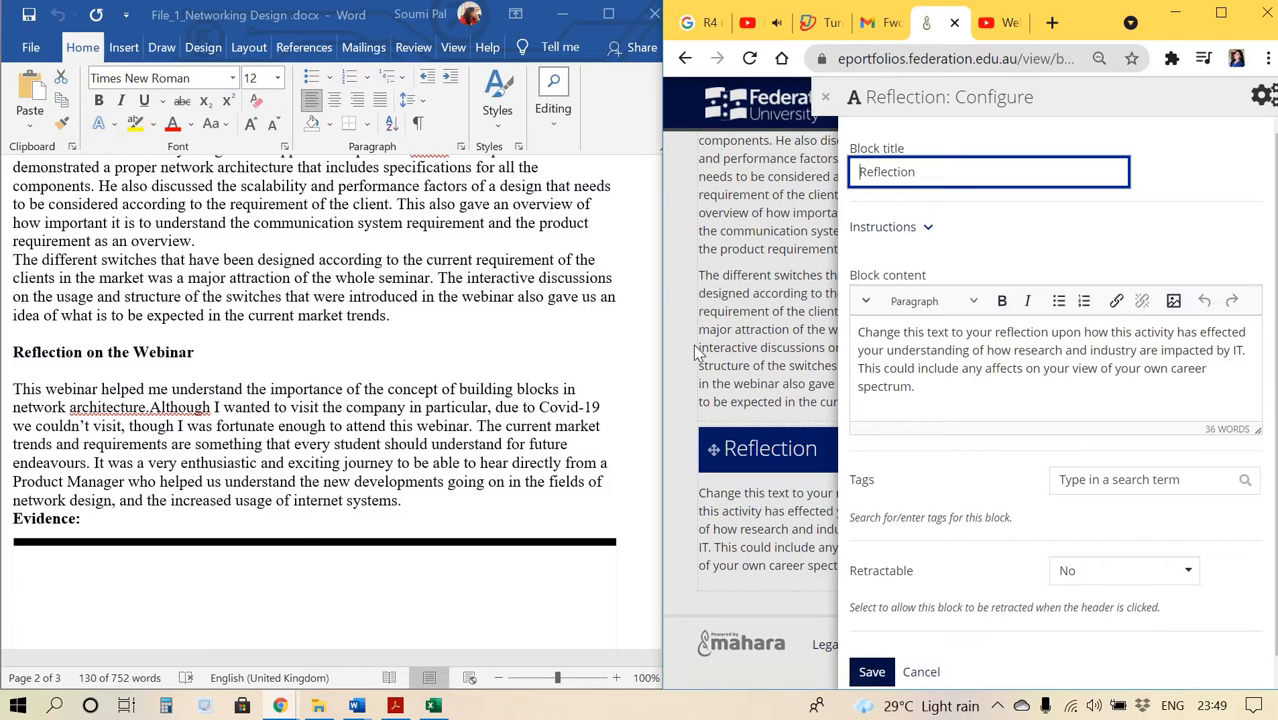
pyautogui.click(20, 390)
pyautogui.moveTo(14, 389); pyautogui.dragTo(398, 500)
pyautogui.hotkey('ctrl', 'c')
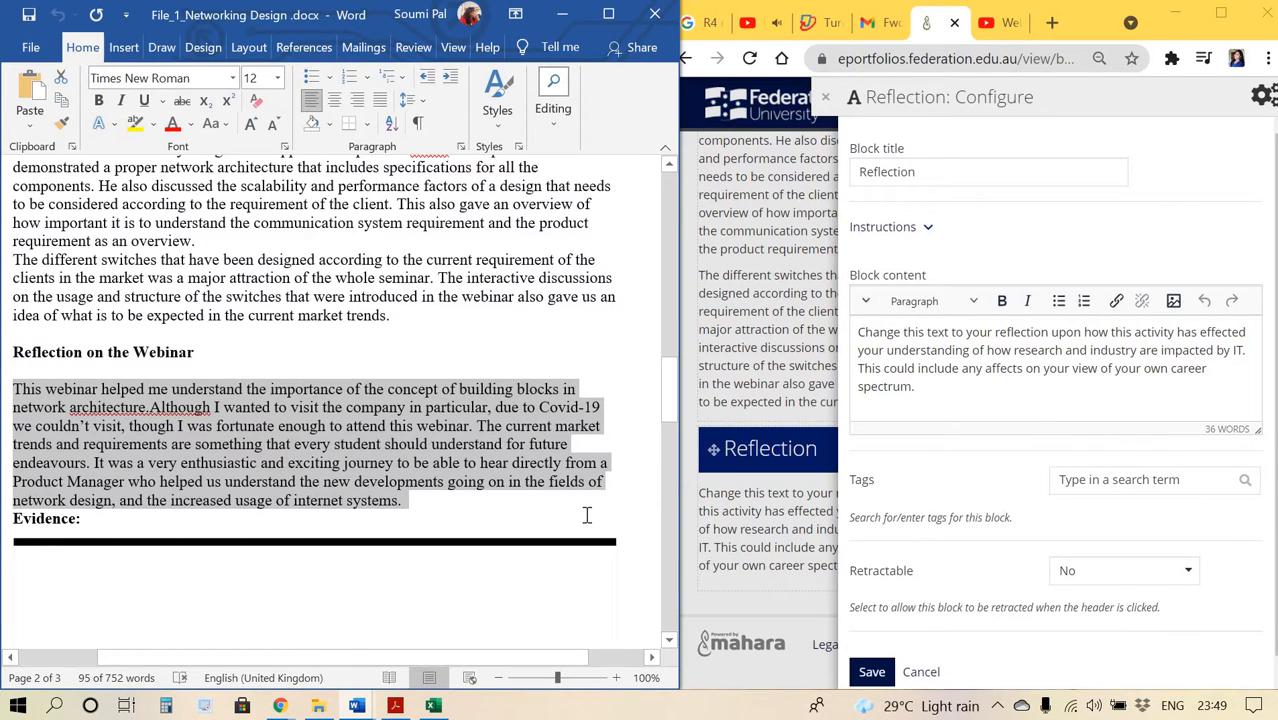
# Replace the Reflection block content with the copied reflection paragraph and save the block.
pyautogui.click(983, 387)
pyautogui.hotkey('ctrl', 'a')
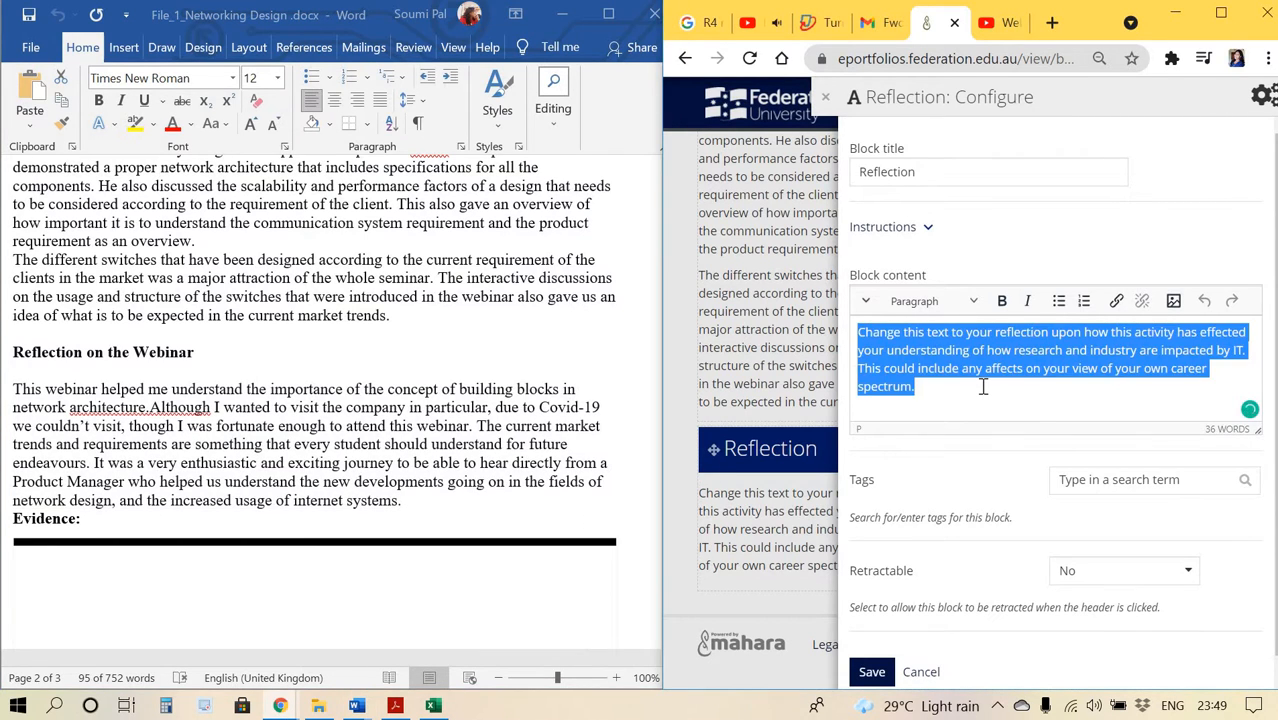
pyautogui.hotkey('ctrl', 'v')
pyautogui.scroll(-1, 983, 387)
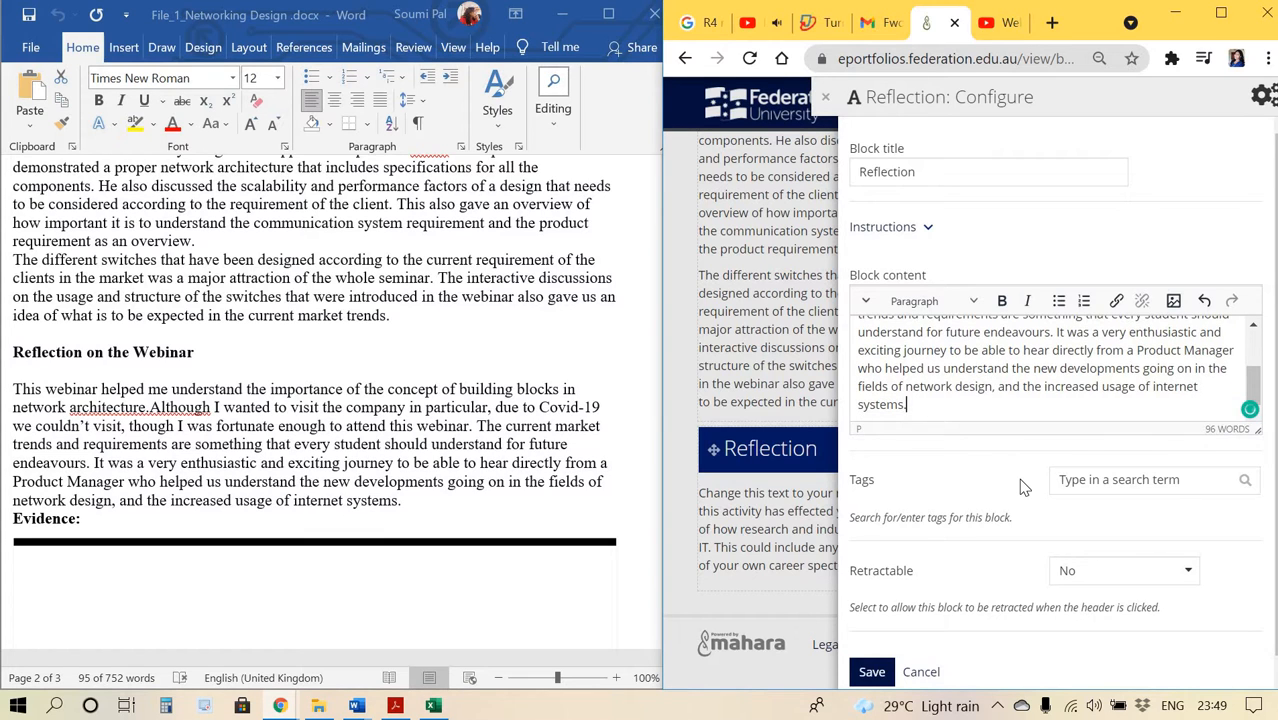
pyautogui.scroll(-1, 1022, 487)
pyautogui.click(1091, 466)
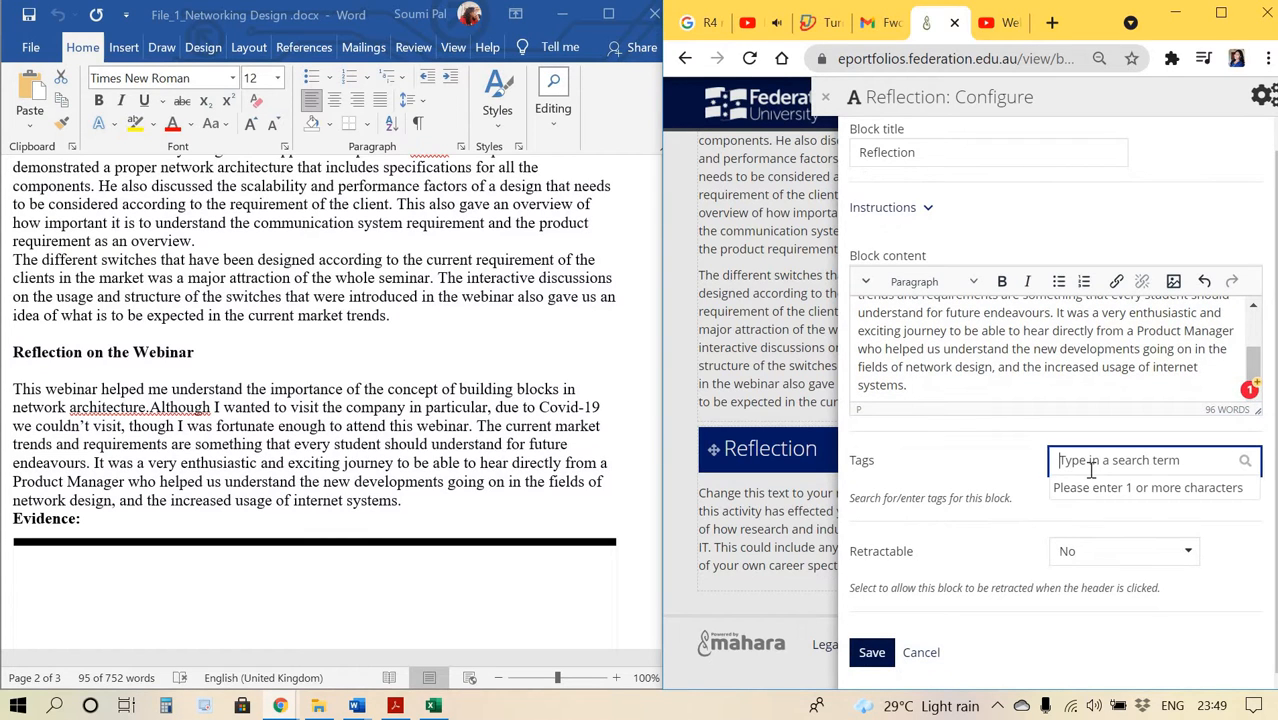
pyautogui.click(872, 654)
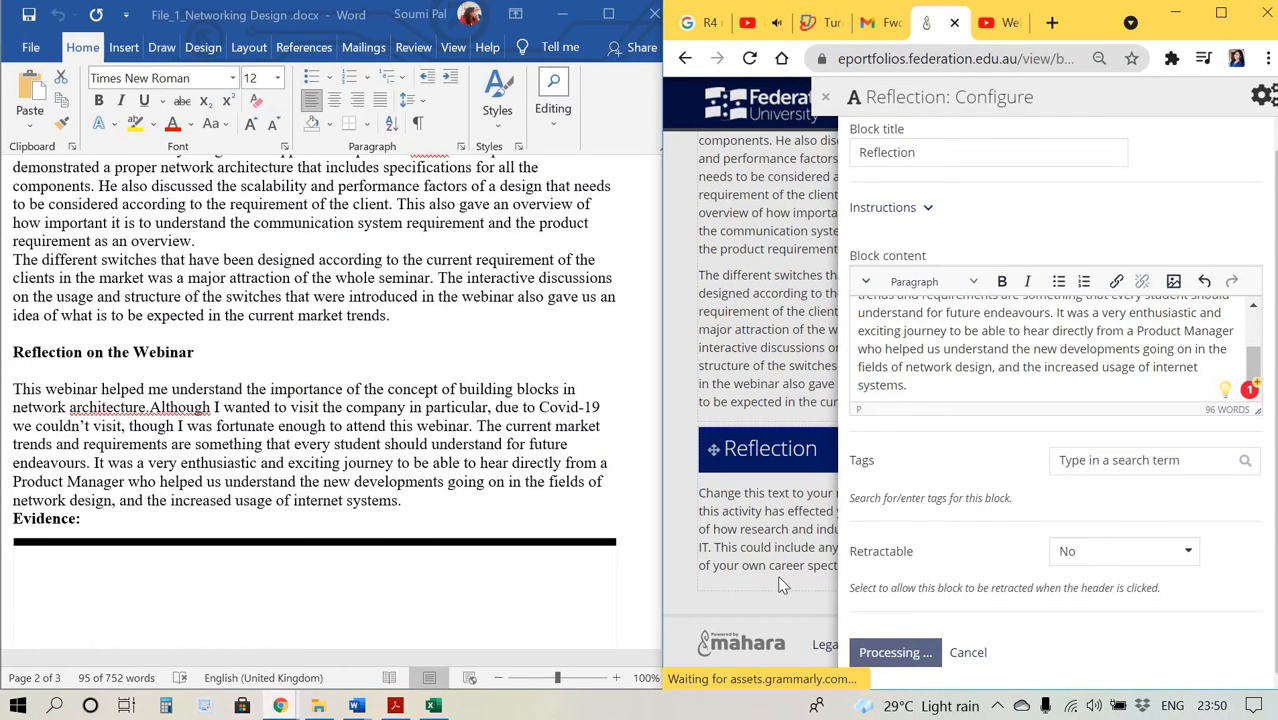
# Switch to the webinar's YouTube tab and maximize the browser window.
pyautogui.scroll(2, 1009, 435)
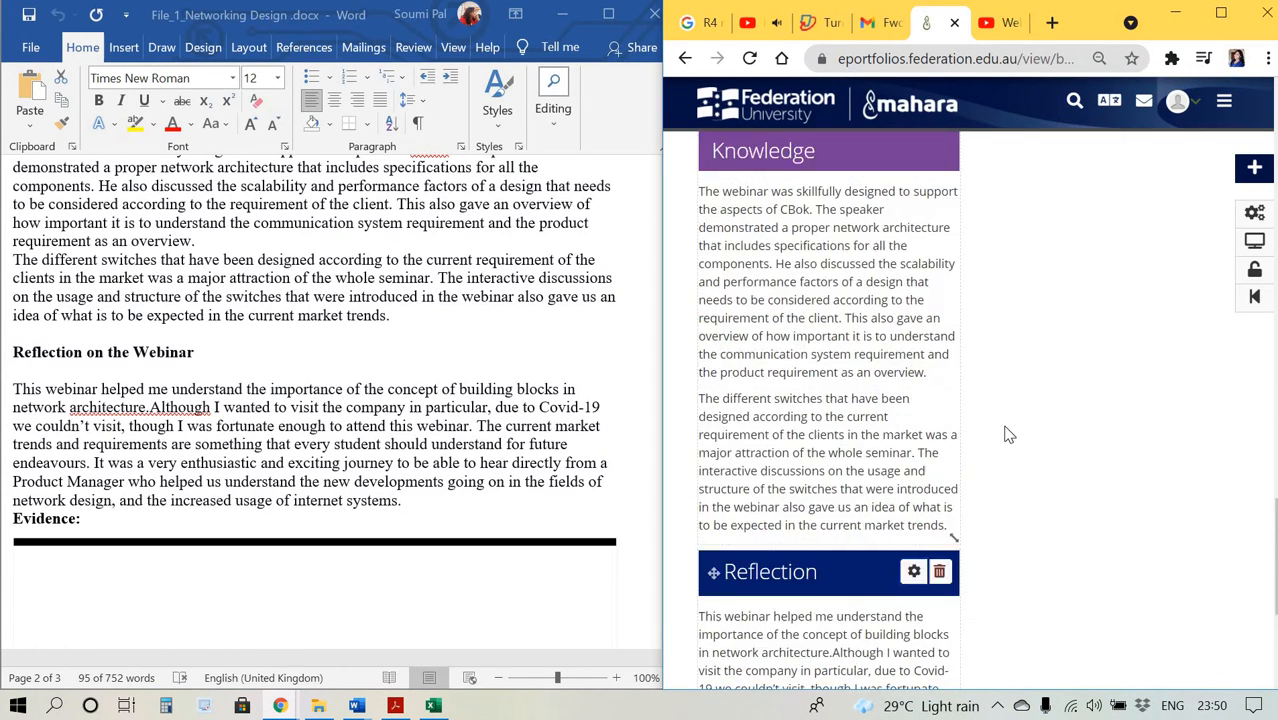
pyautogui.scroll(15, 1009, 435)
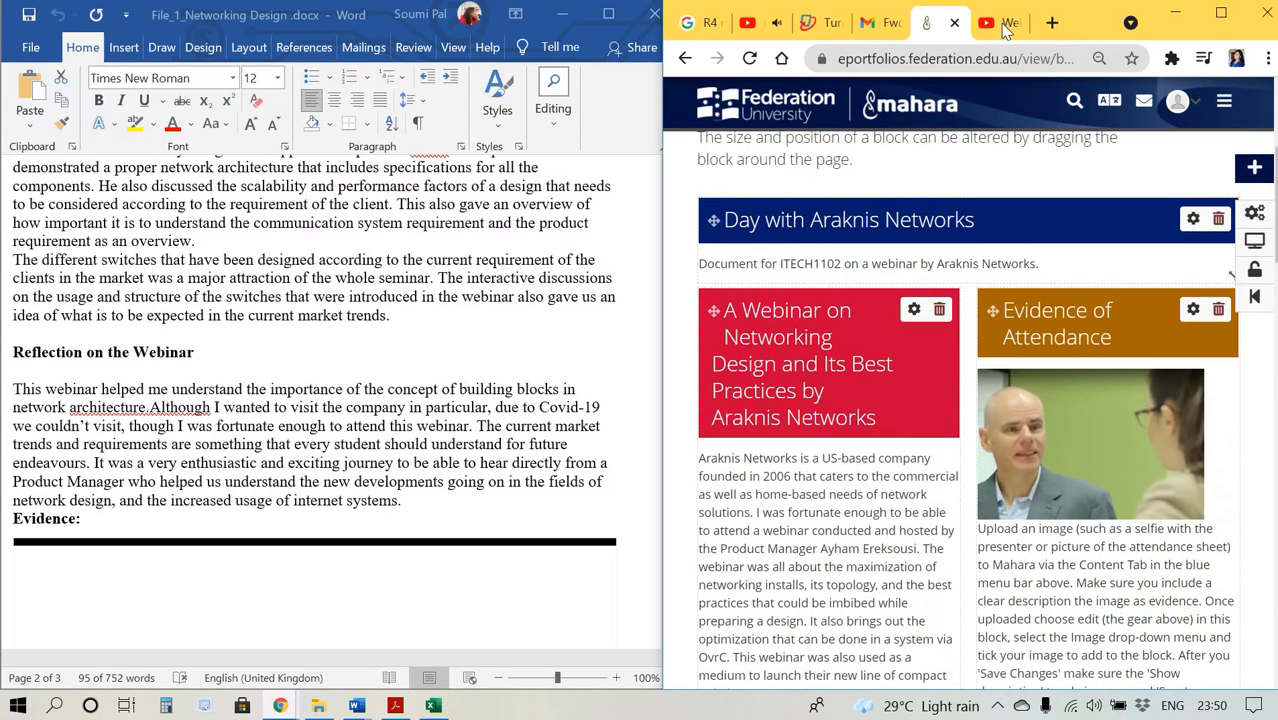
pyautogui.click(986, 35)
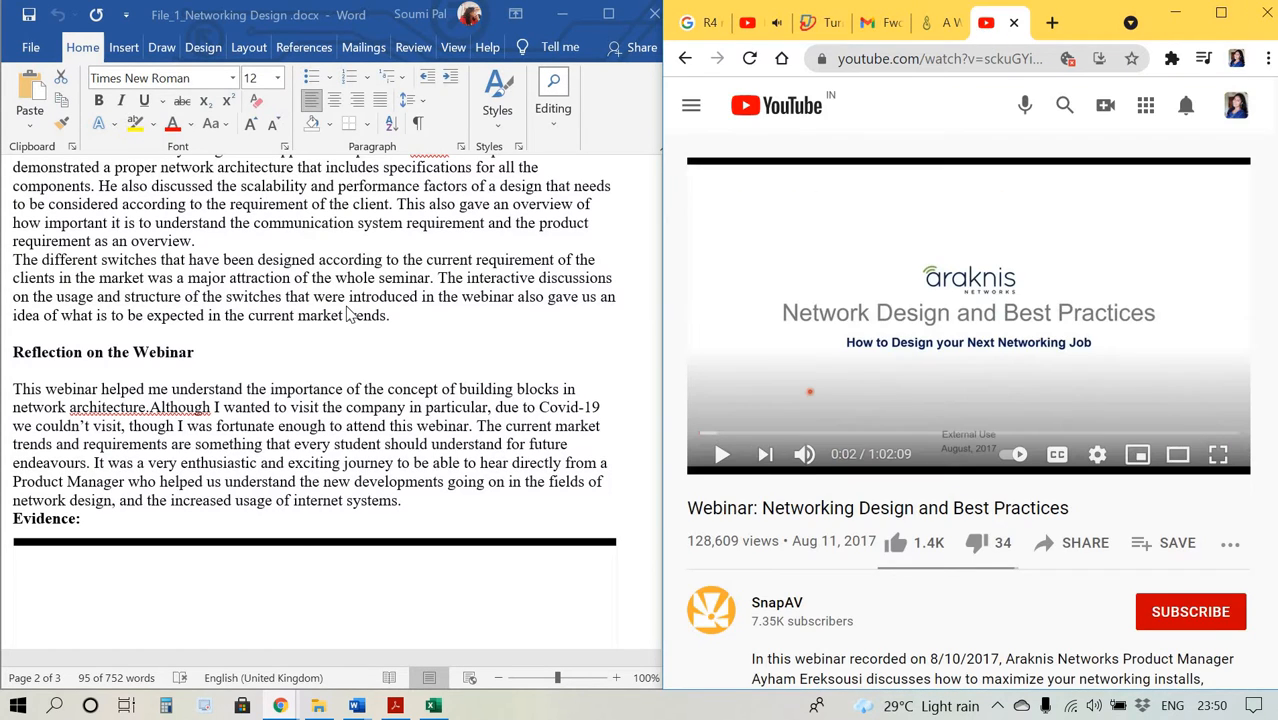
pyautogui.scroll(6, 323, 462)
pyautogui.scroll(-15, 323, 462)
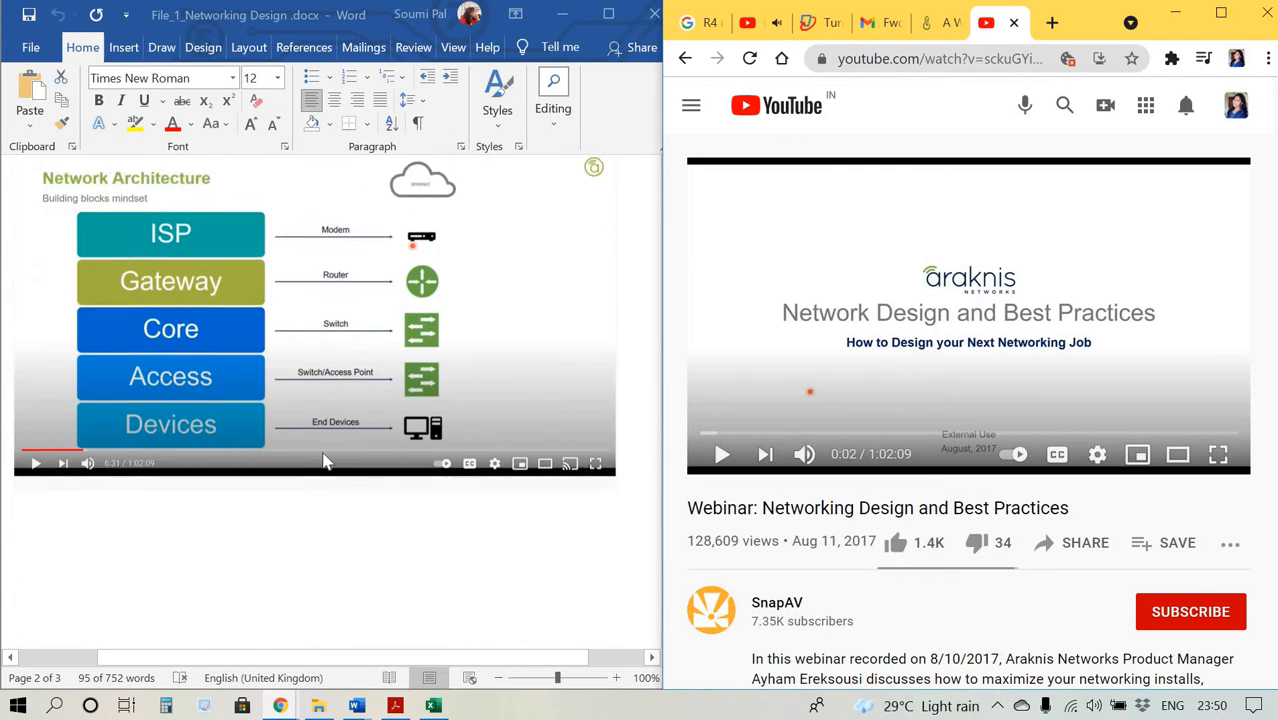
pyautogui.scroll(-3, 323, 462)
pyautogui.scroll(5, 323, 462)
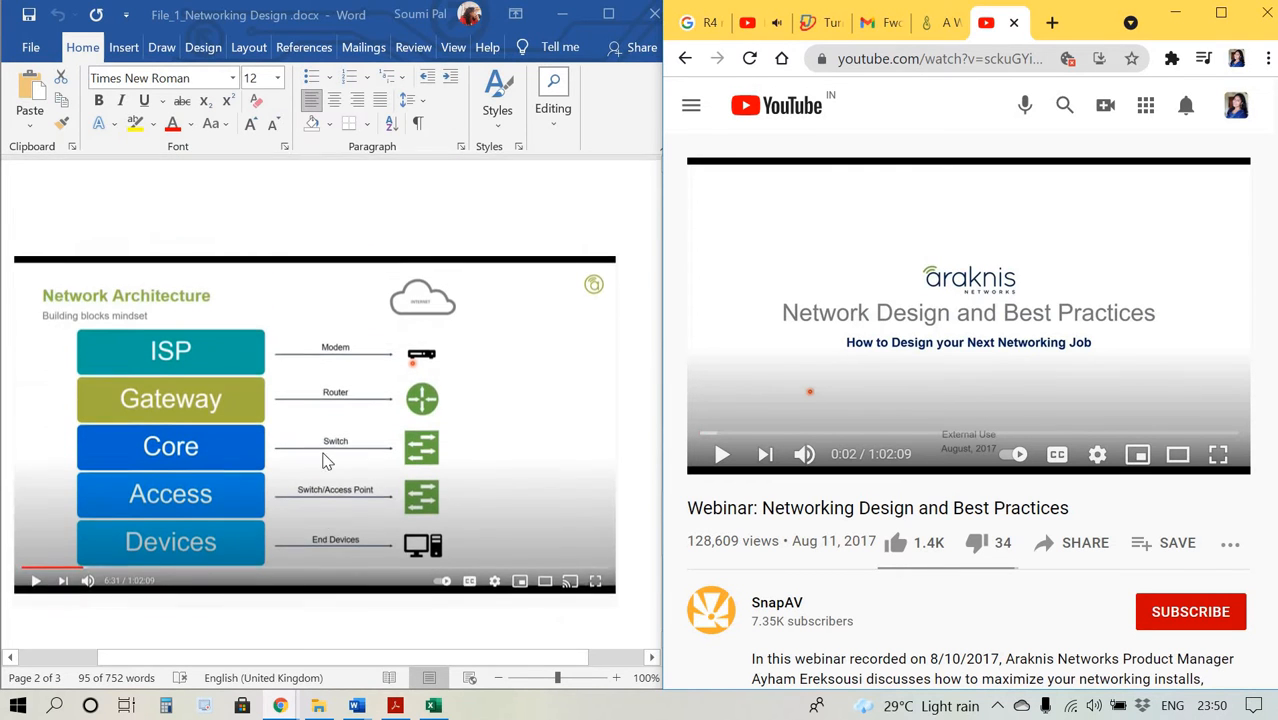
pyautogui.scroll(5, 365, 309)
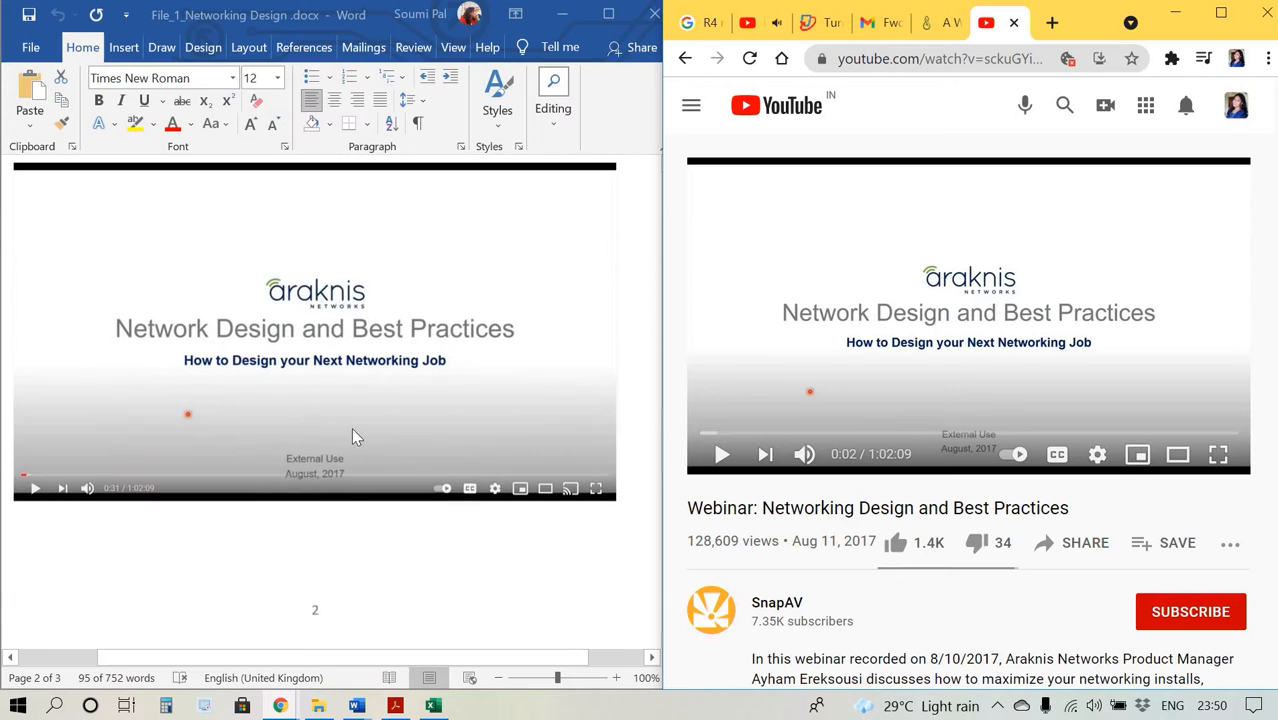
pyautogui.click(1221, 13)
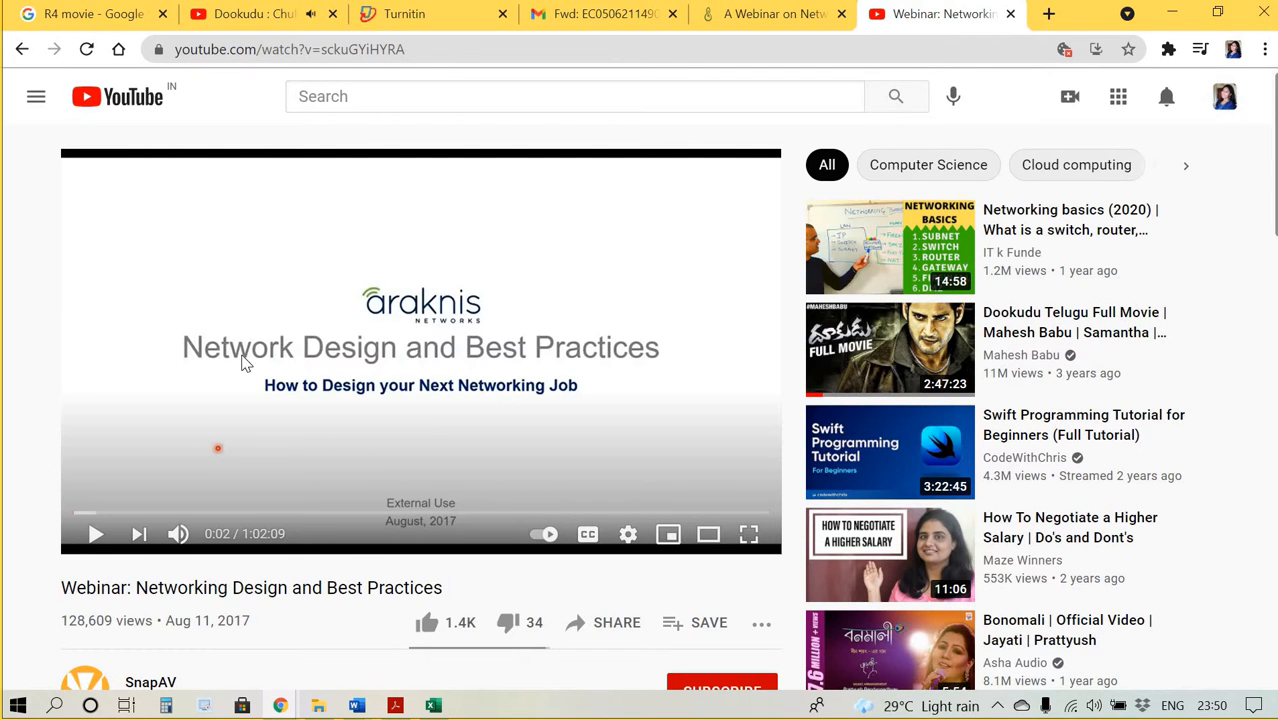
# Capture a rectangular screenshot of the video player and save it as a JPG in the Check 2 folder inside check.
pyautogui.press('super+shift+s')
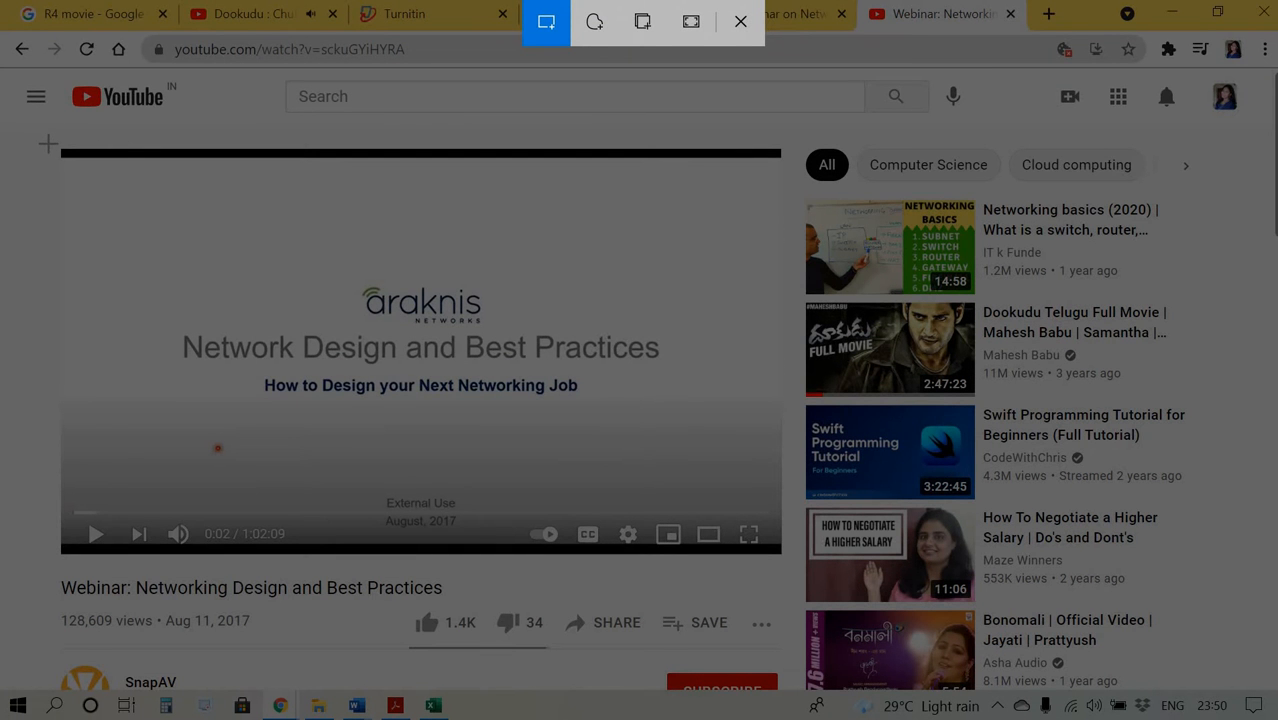
pyautogui.moveTo(48, 144); pyautogui.dragTo(787, 569)
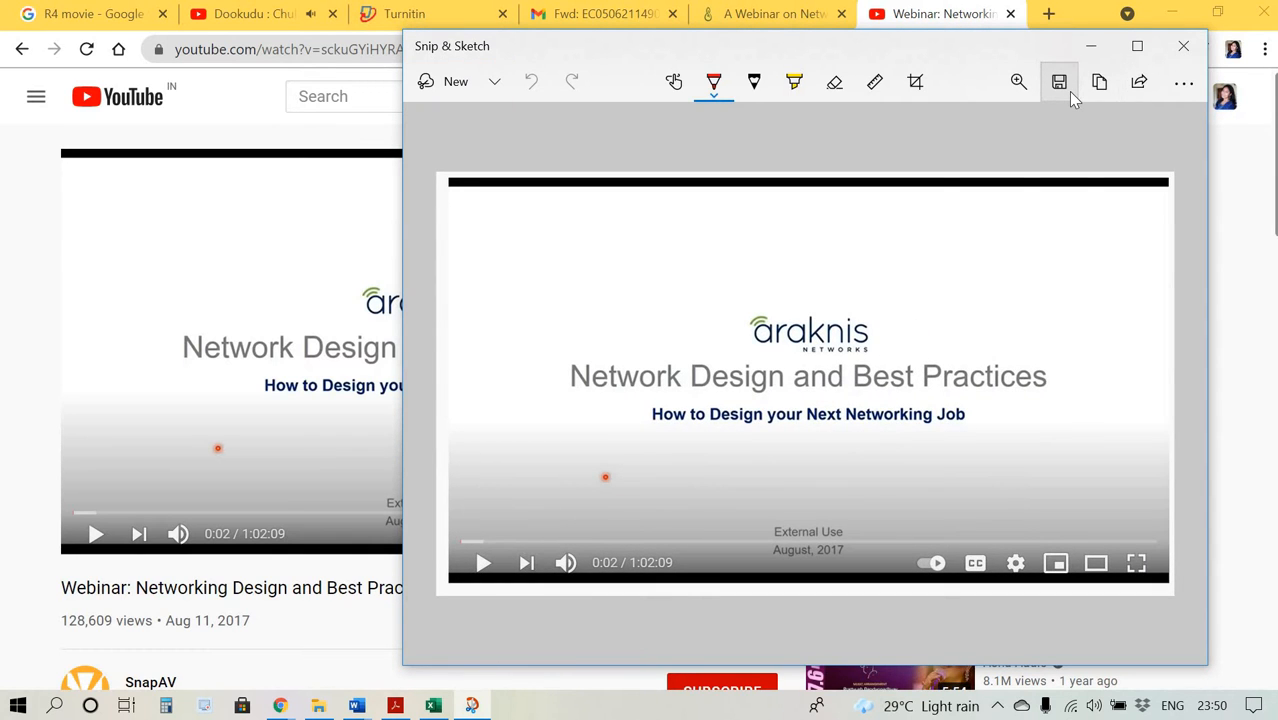
pyautogui.click(1060, 82)
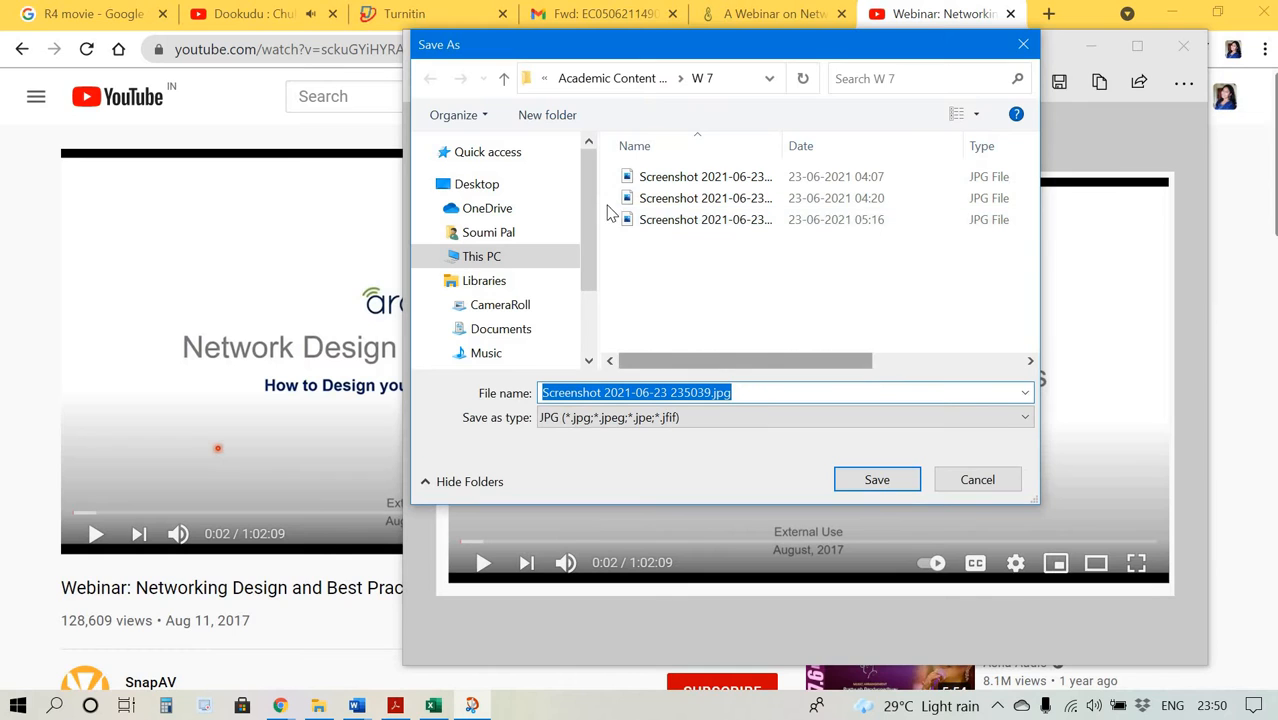
pyautogui.click(505, 80)
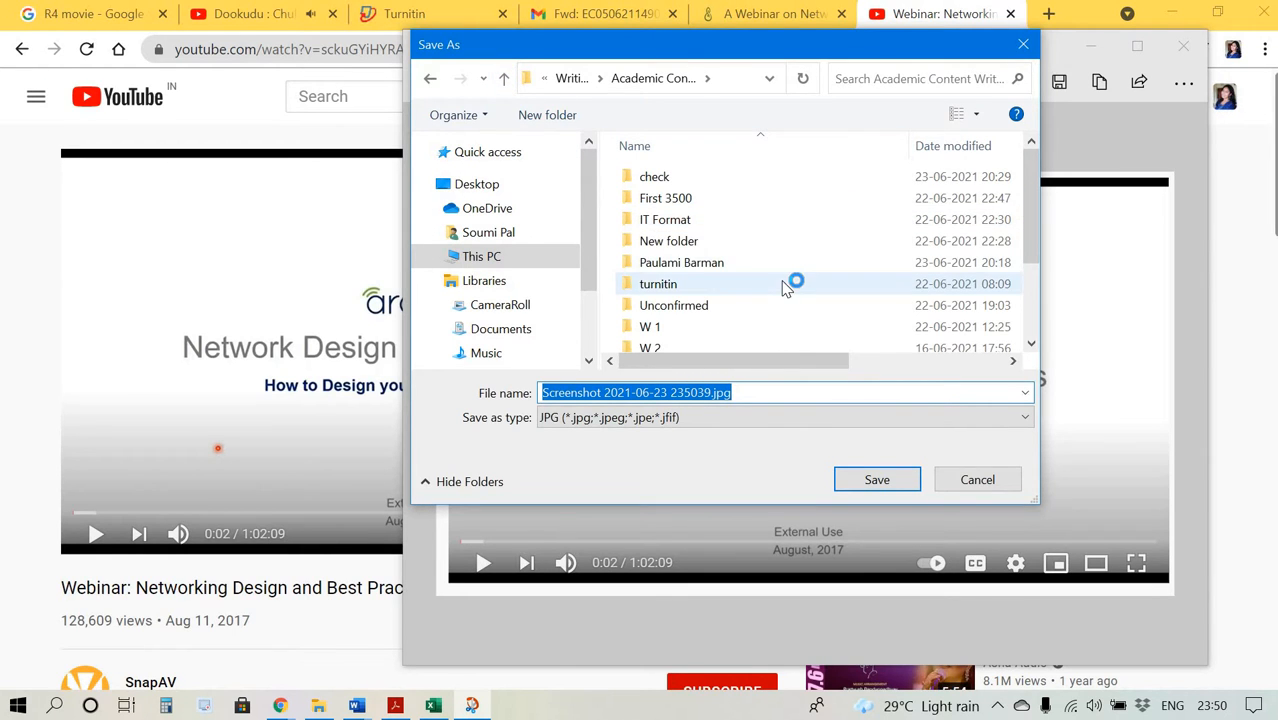
pyautogui.scroll(-1, 795, 283)
pyautogui.scroll(1, 785, 288)
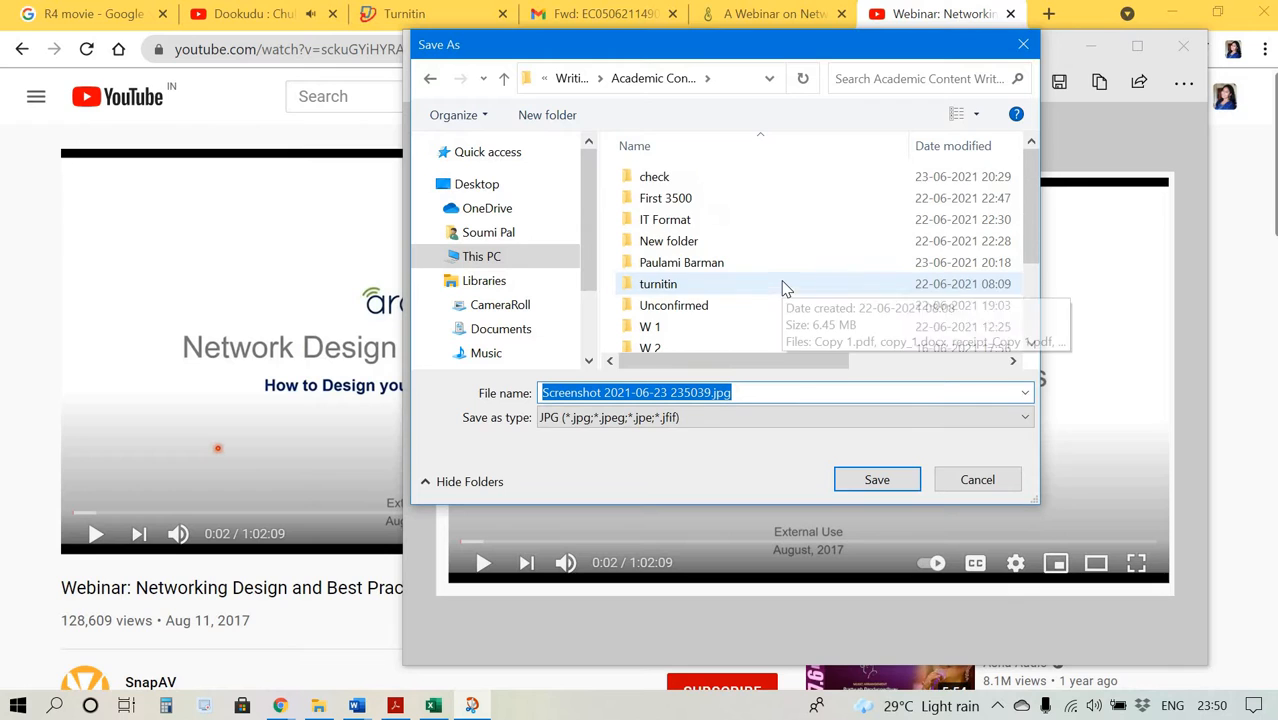
pyautogui.doubleClick(704, 186)
pyautogui.doubleClick(704, 186)
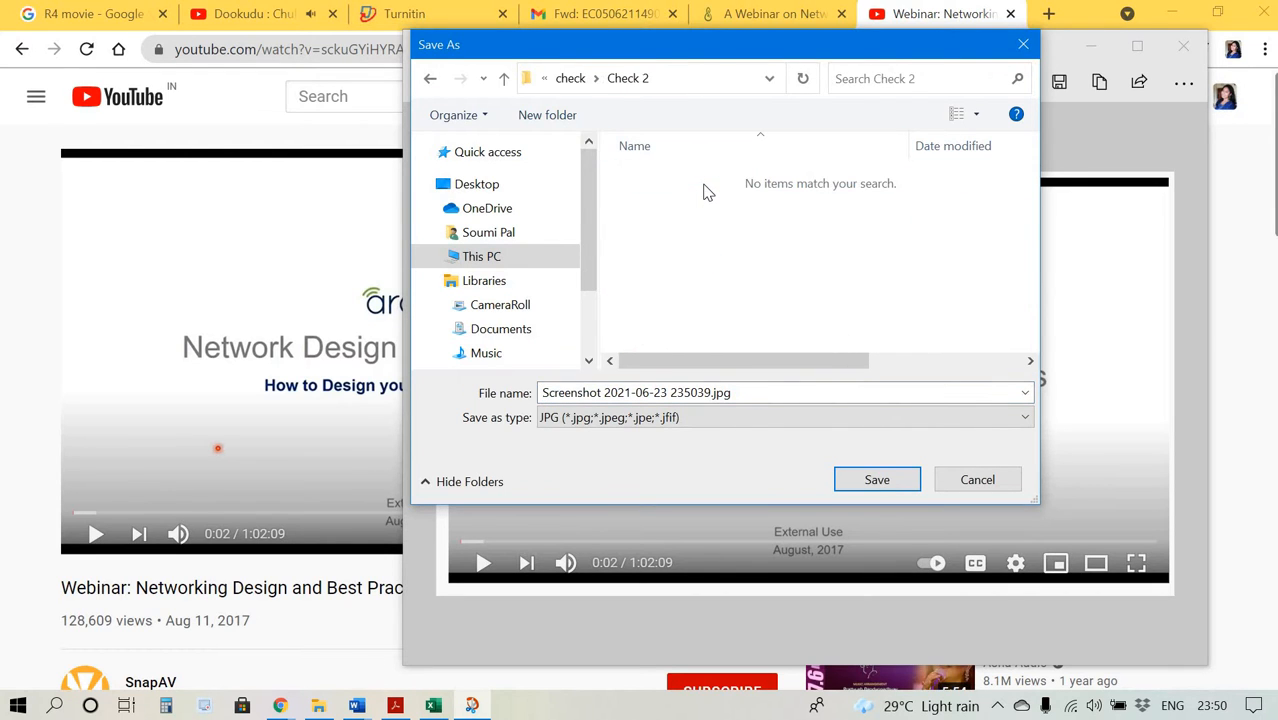
pyautogui.click(876, 481)
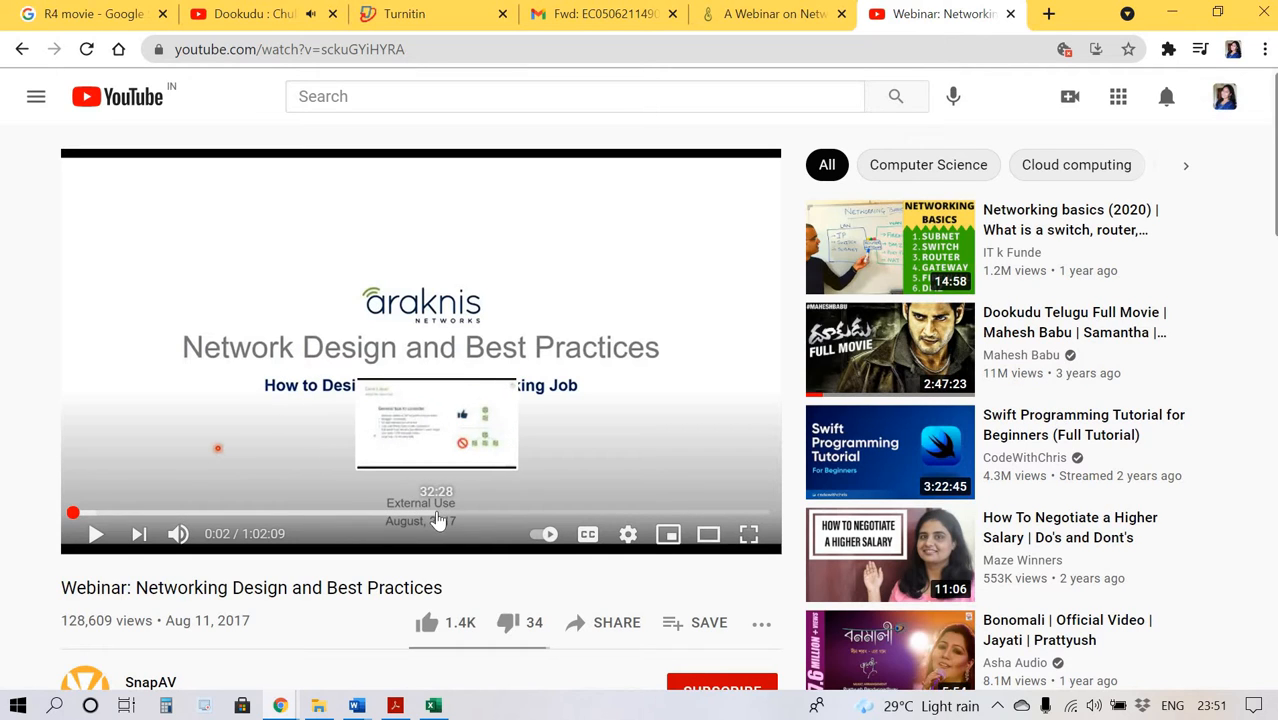
# Jump the webinar video to about 32:28.
pyautogui.click(437, 514)
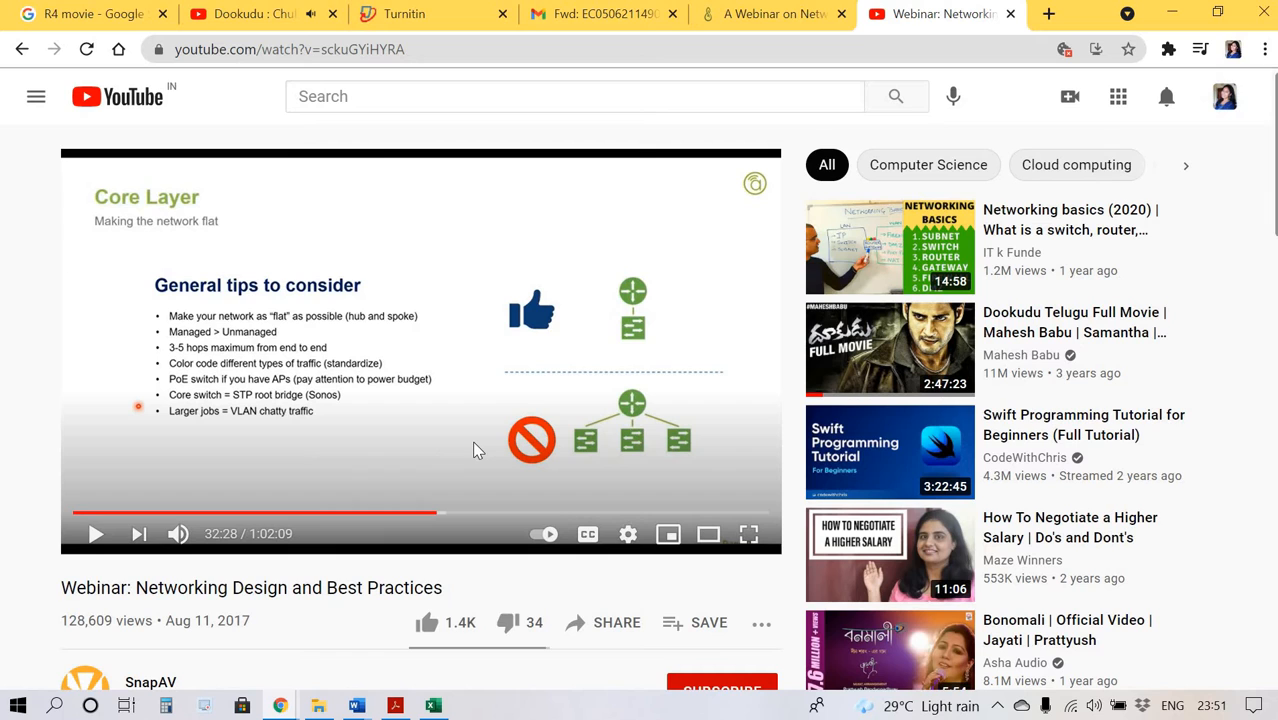
# Capture a rectangular screenshot of the video player at 32:28, save it as a JPG in the Check 2 folder, and close the snip.
pyautogui.press('super+shift+s')
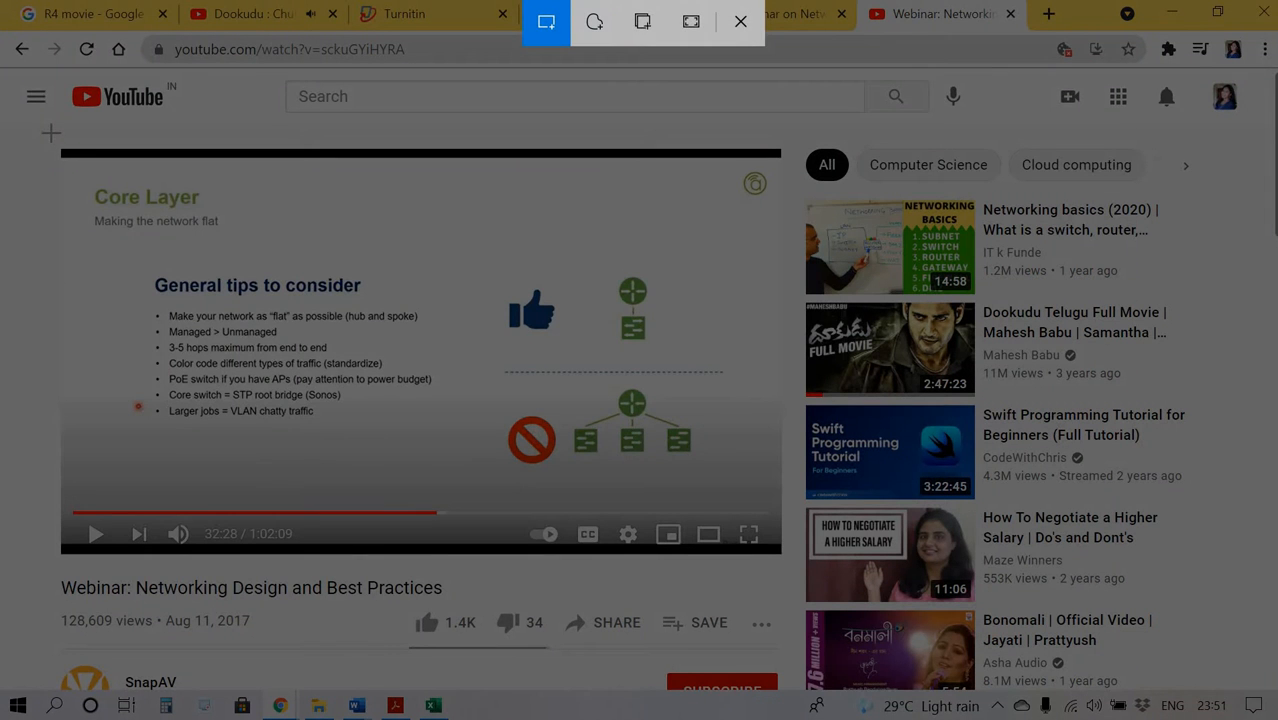
pyautogui.moveTo(51, 132); pyautogui.dragTo(793, 581)
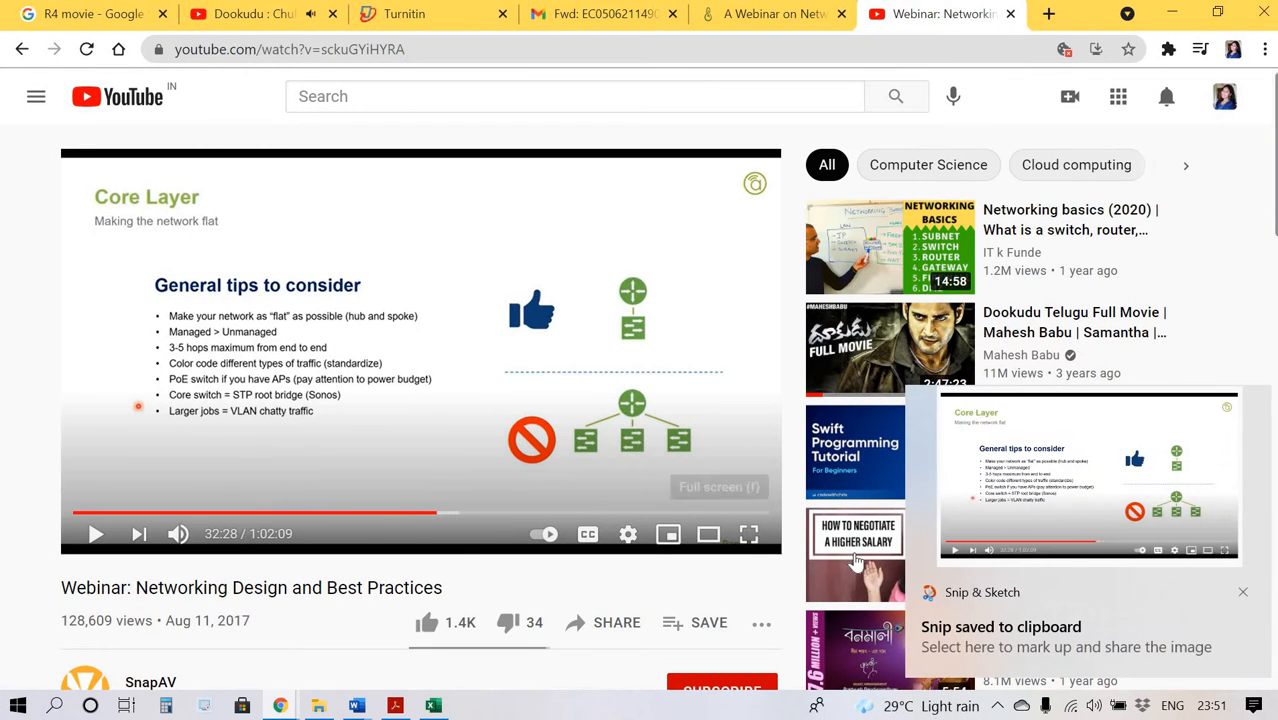
pyautogui.click(967, 593)
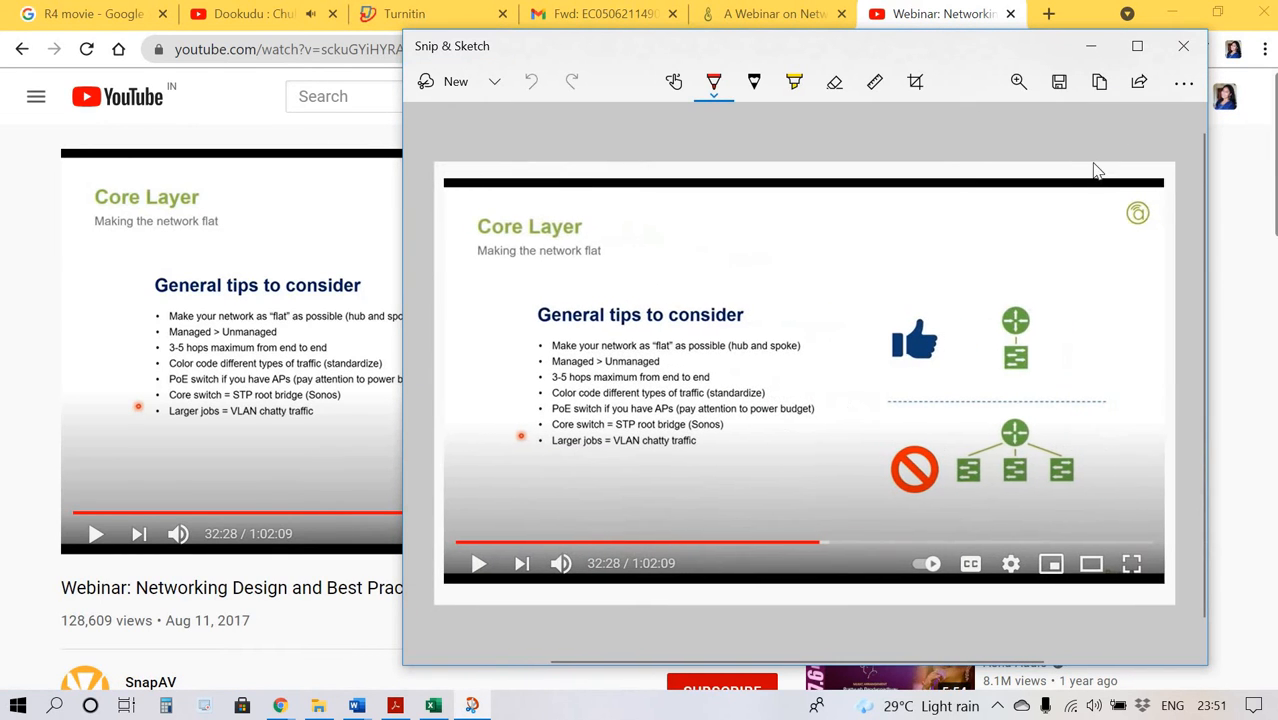
pyautogui.click(1060, 82)
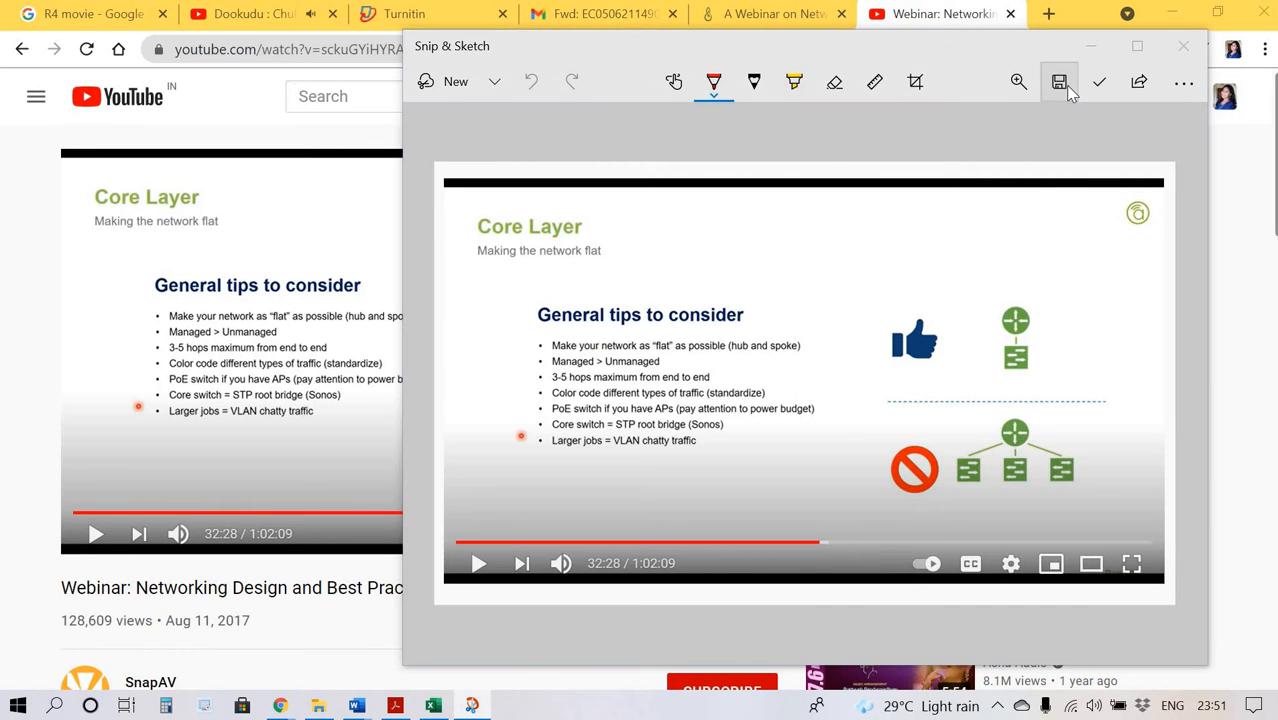
pyautogui.press('Return')
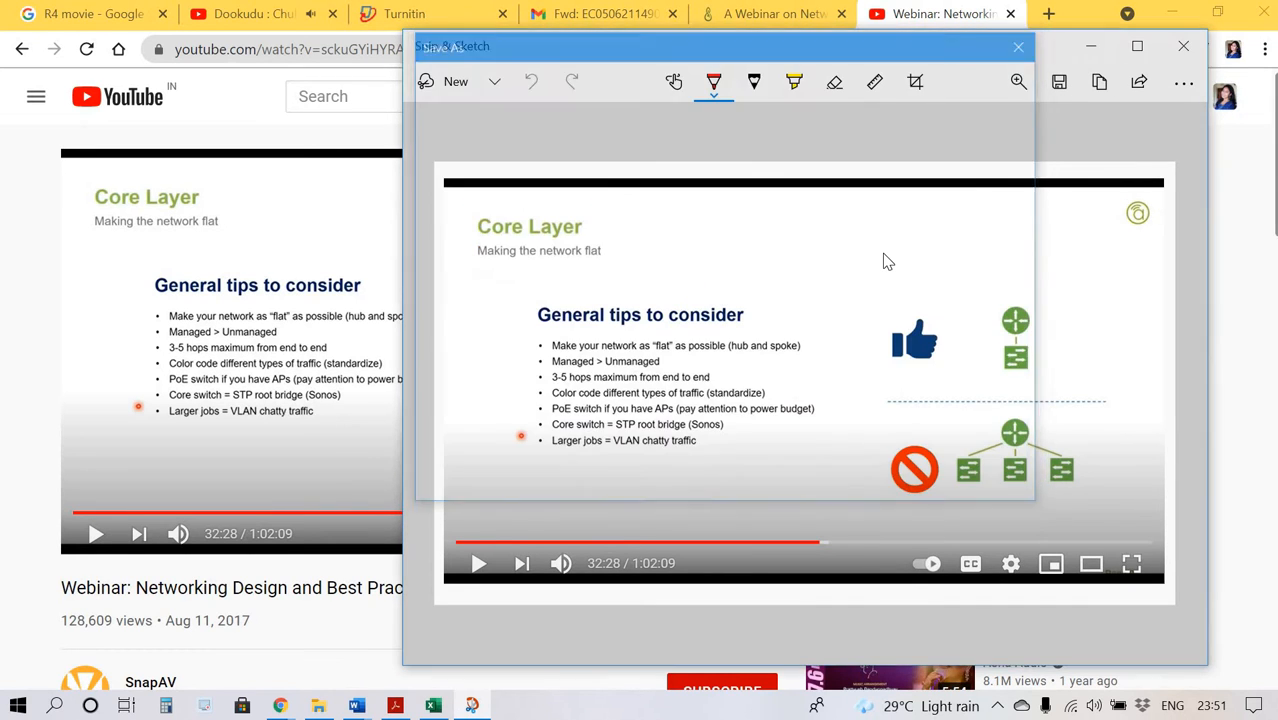
pyautogui.click(1183, 46)
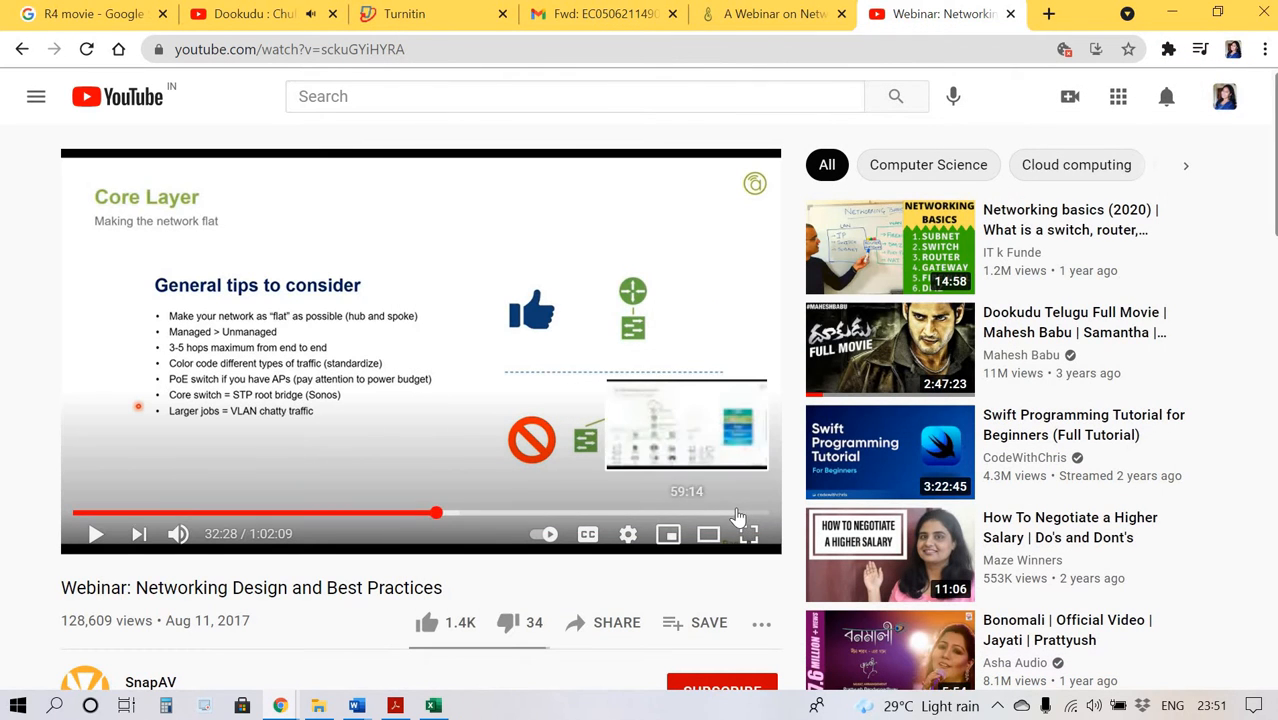
# Jump the video to 59:14, capture the player as a rectangular screenshot, and save it as a JPG in Check 2.
pyautogui.click(737, 513)
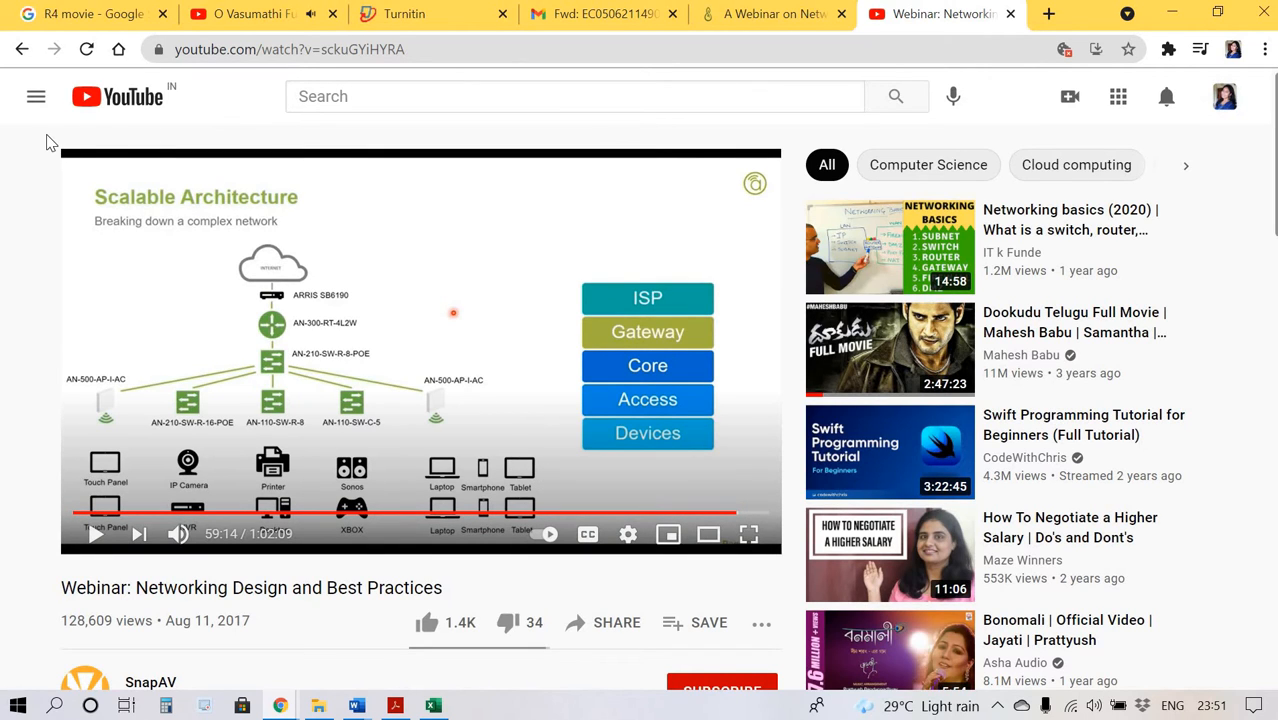
pyautogui.press('super+shift+s')
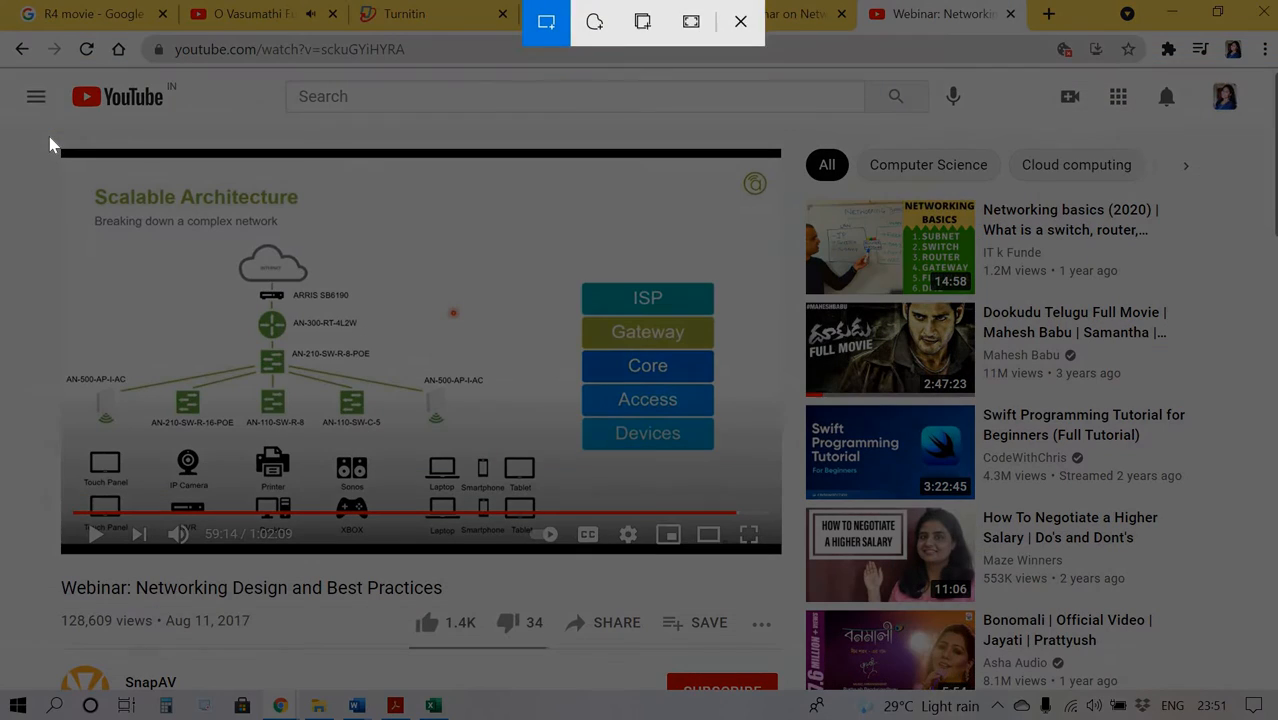
pyautogui.moveTo(48, 131)
pyautogui.mouseDown()
pyautogui.moveTo(223, 226)
pyautogui.moveTo(742, 450)
pyautogui.moveTo(810, 560)
pyautogui.moveTo(794, 568)
pyautogui.mouseUp()
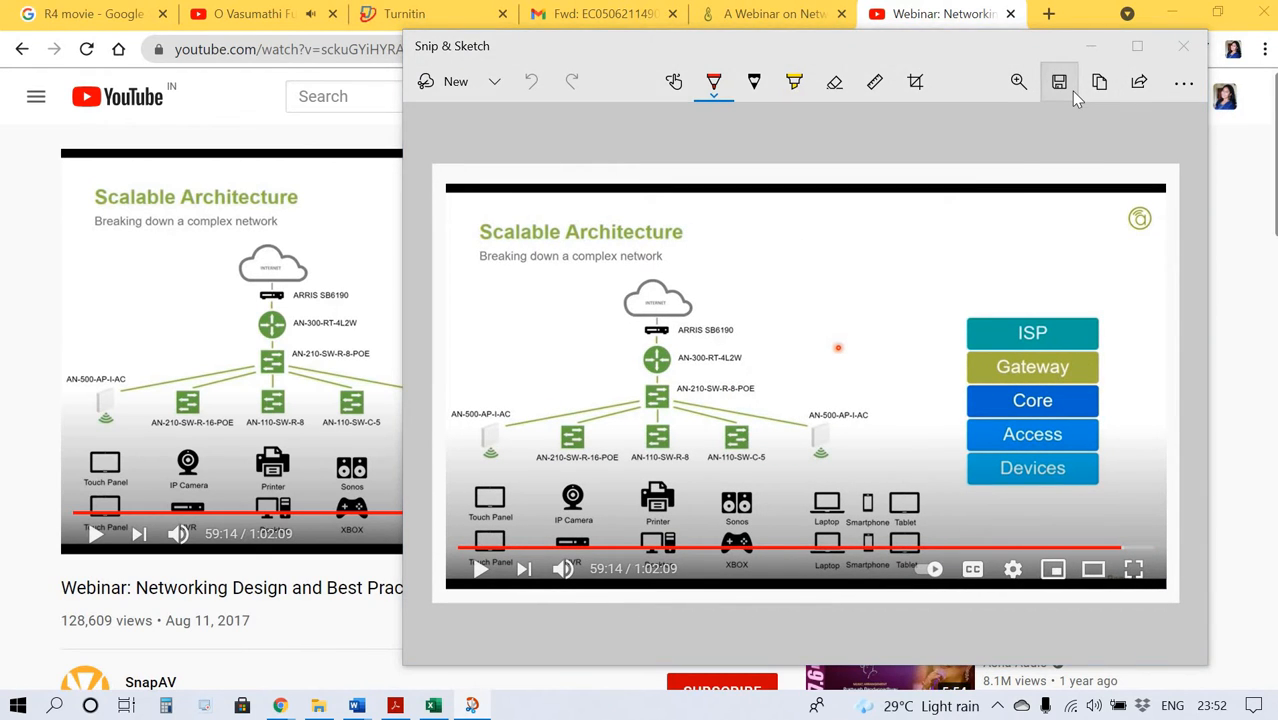
pyautogui.click(1071, 91)
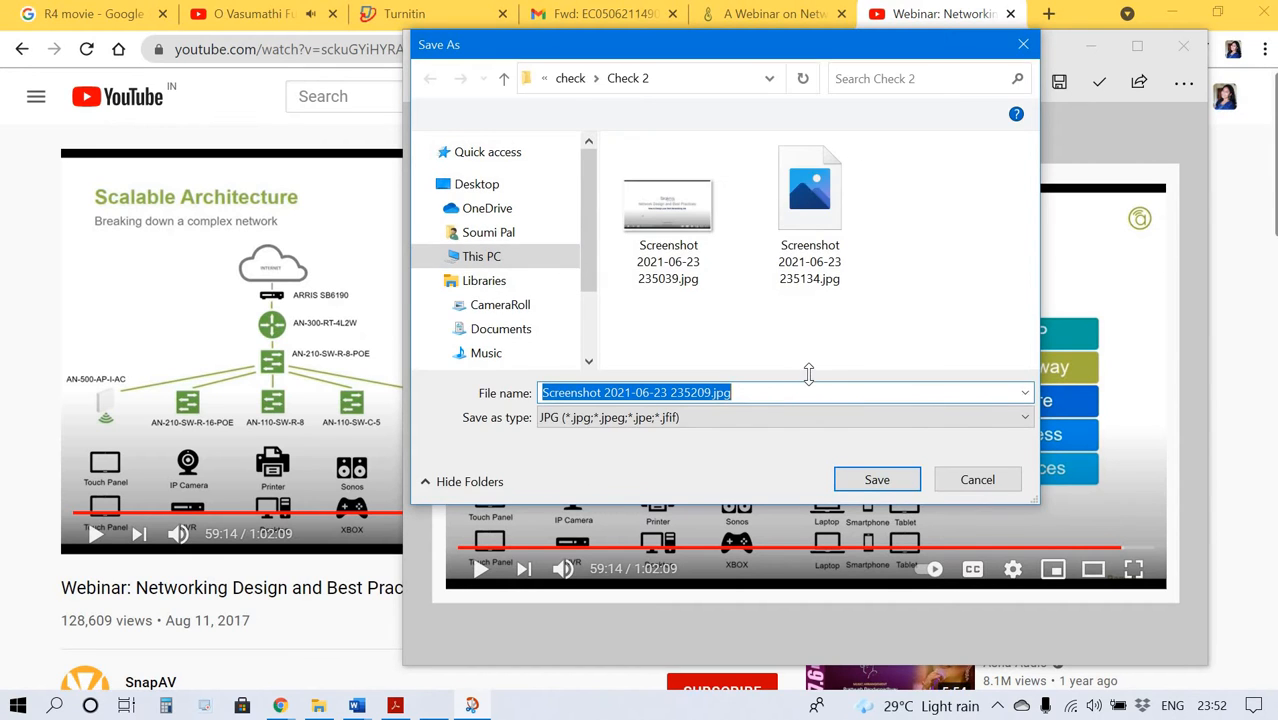
pyautogui.press('Return')
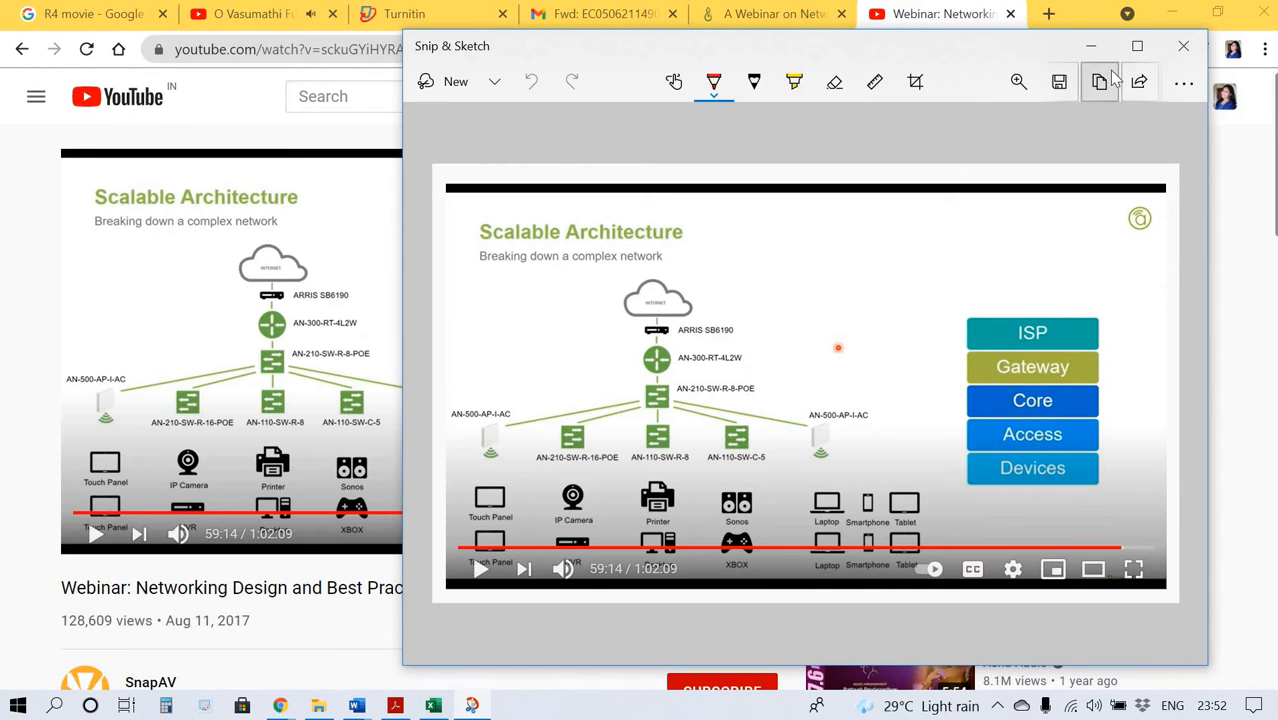
pyautogui.click(1183, 46)
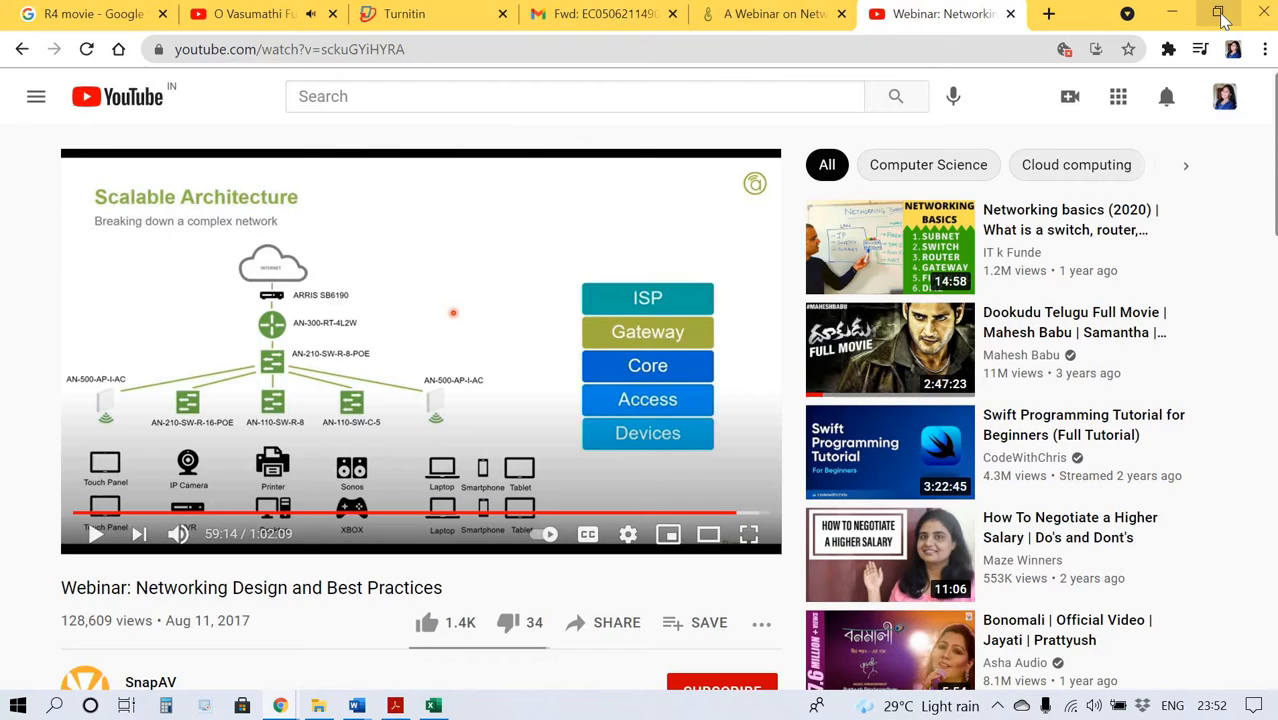
# Close the snip, switch to the Mahara page tab and open the Evidence of Attendance block's settings.
pyautogui.click(1219, 14)
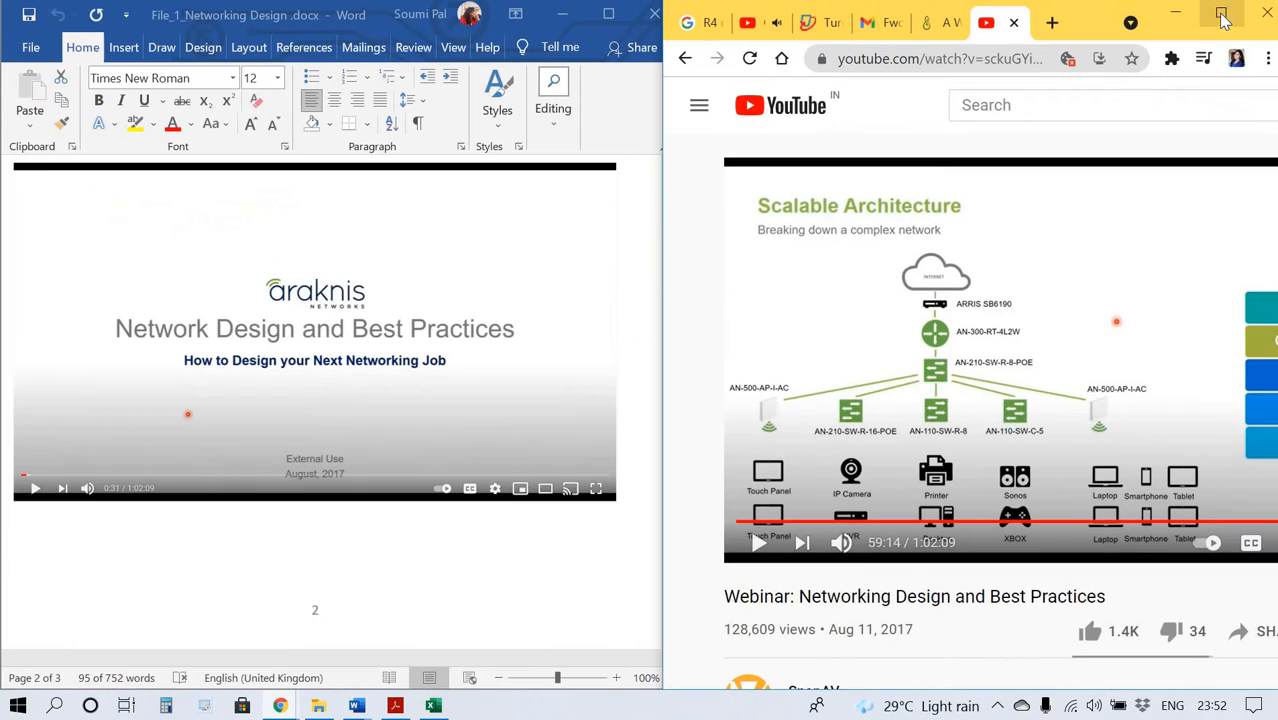
pyautogui.click(925, 30)
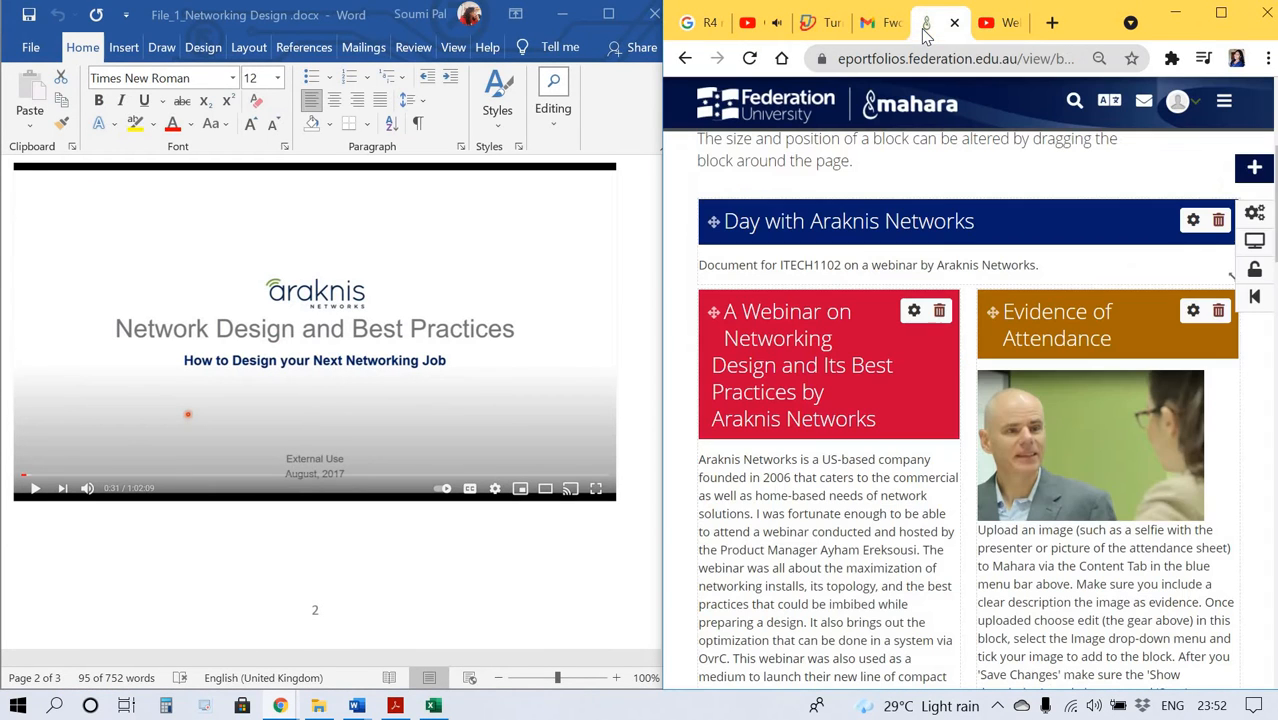
pyautogui.click(1193, 312)
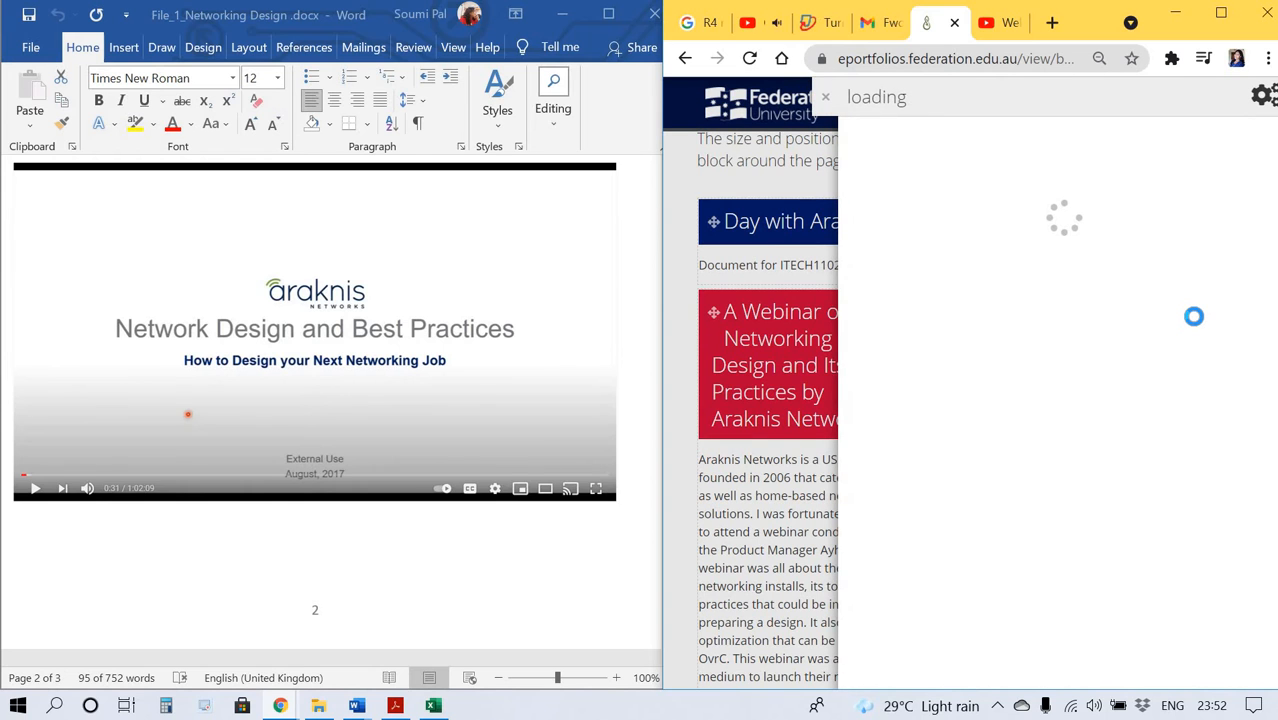
pyautogui.click(1221, 13)
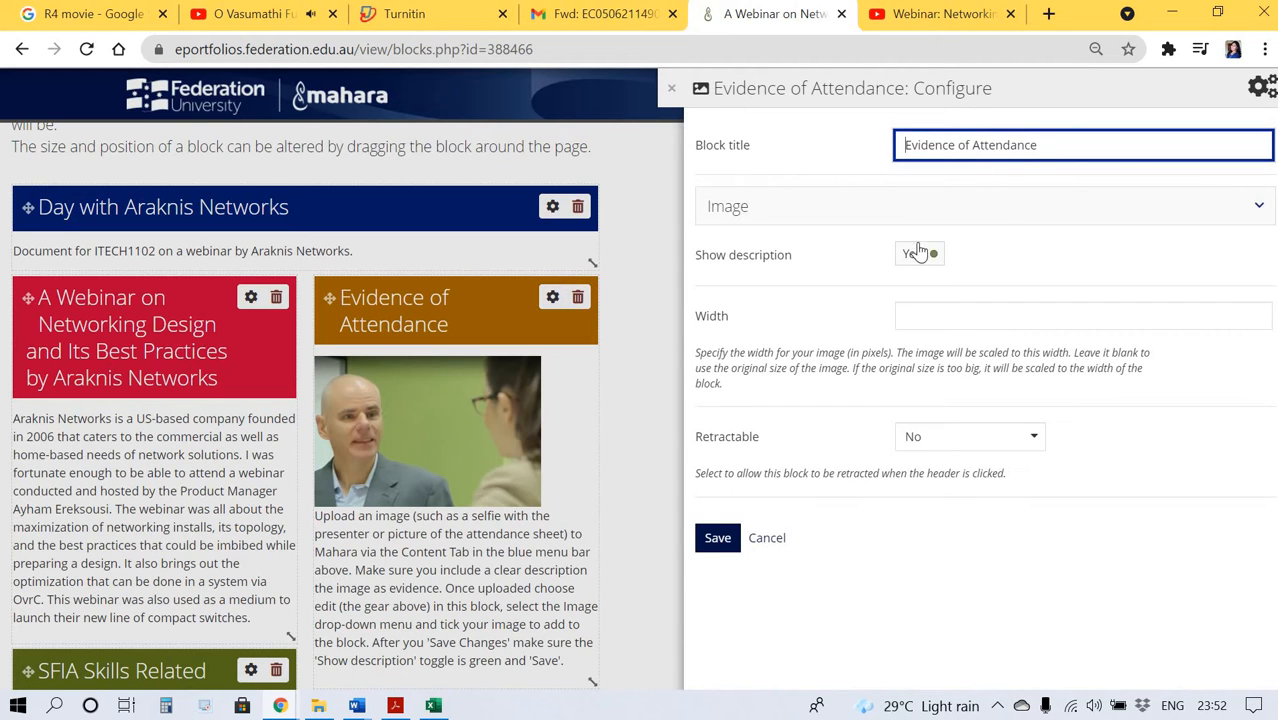
# Upload Screenshot 2021-06-23 235039.jpg as the block's image, confirming permission with automatic resizing off, and save the block.
pyautogui.click(901, 205)
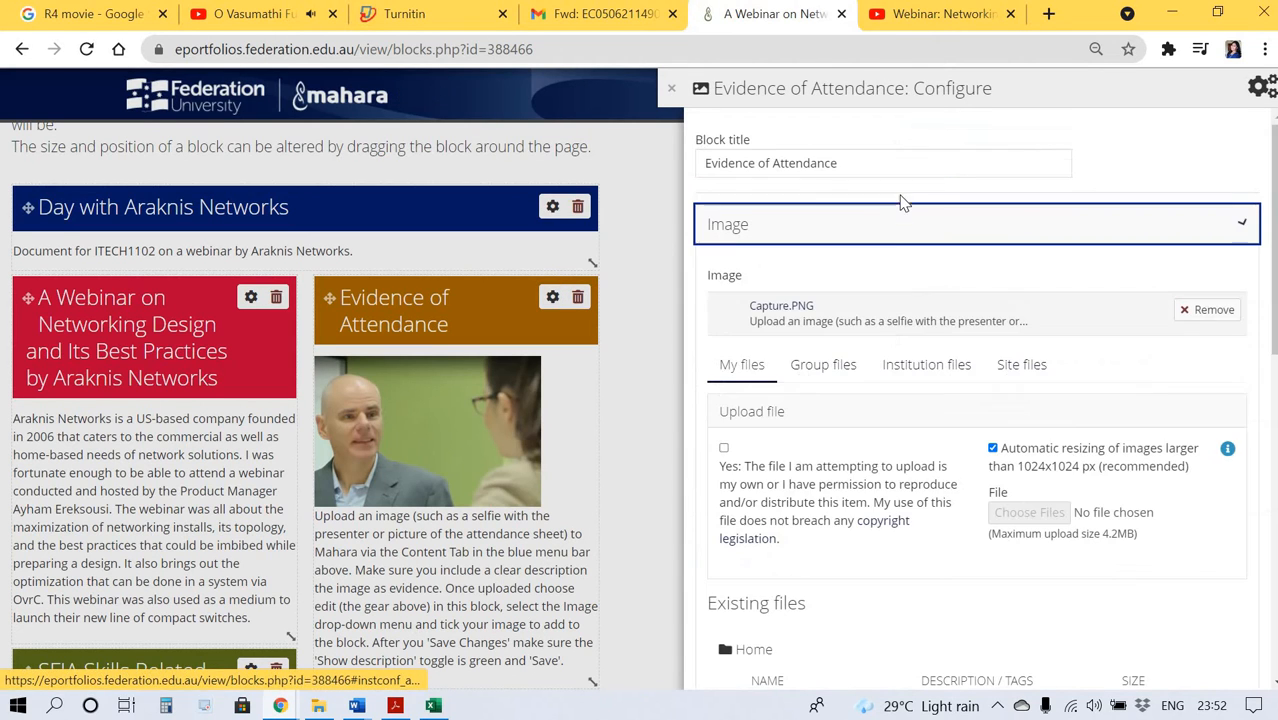
pyautogui.click(724, 449)
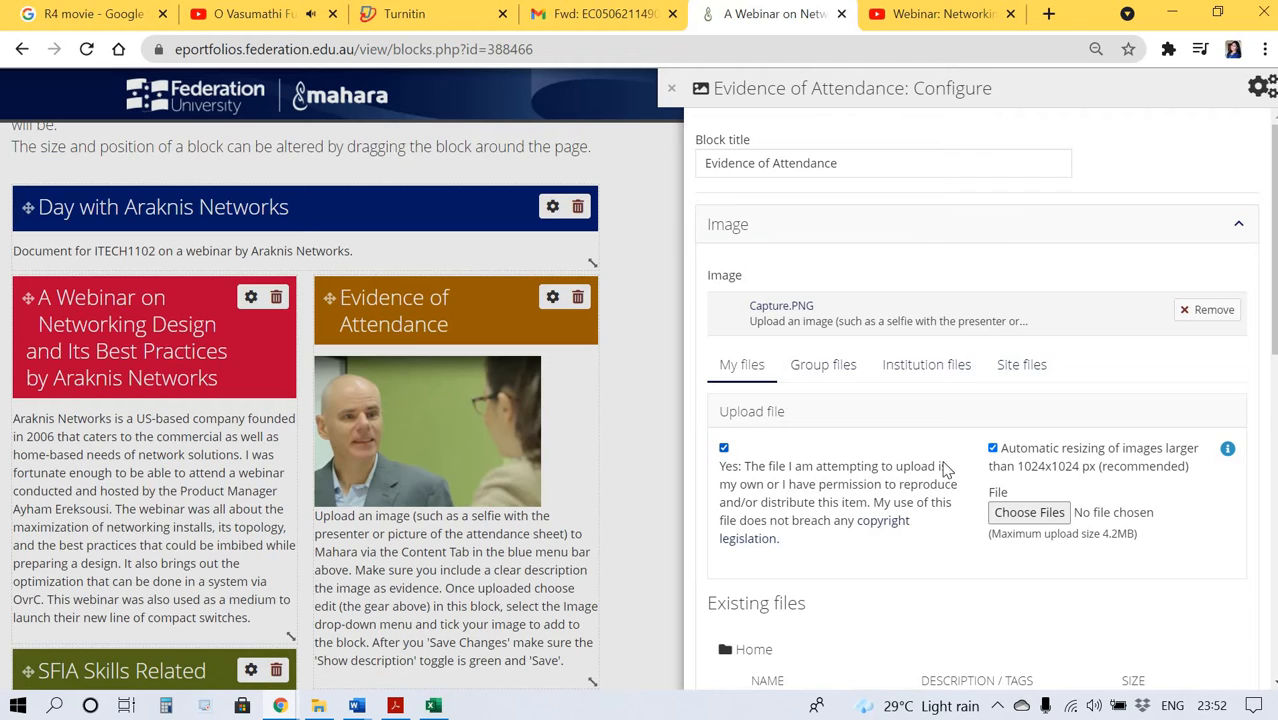
pyautogui.click(992, 449)
pyautogui.click(1010, 513)
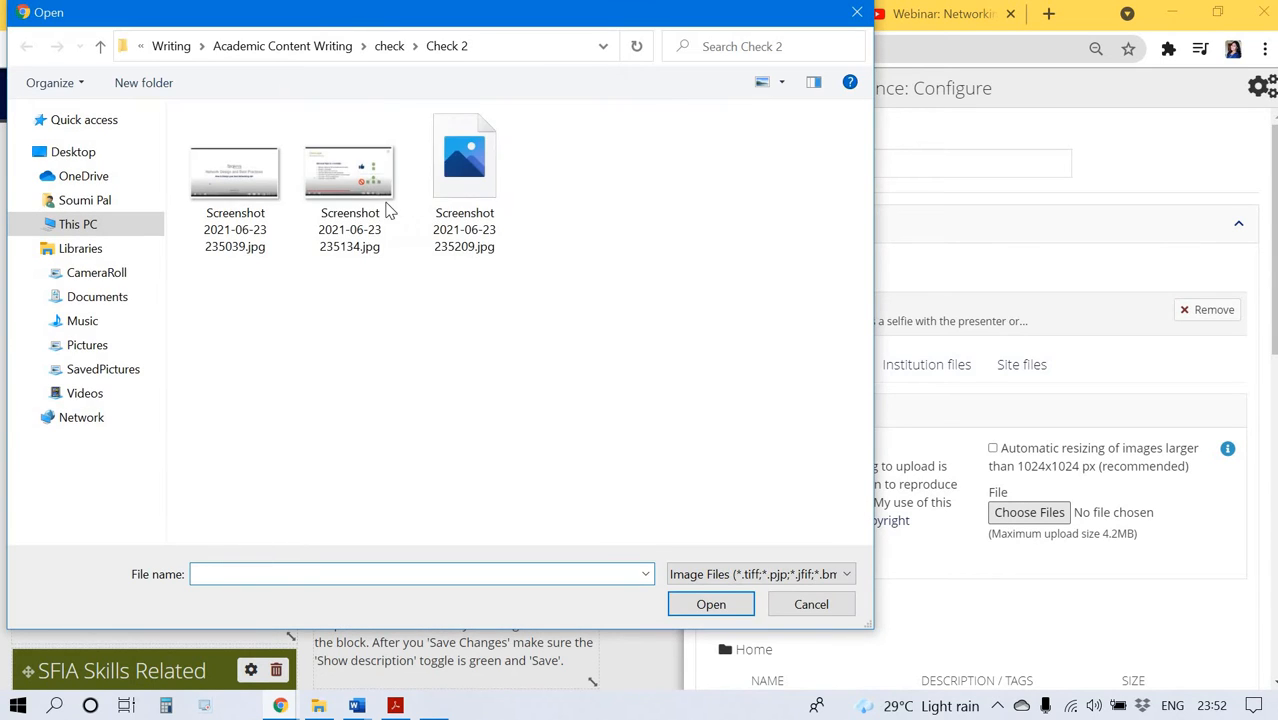
pyautogui.doubleClick(275, 224)
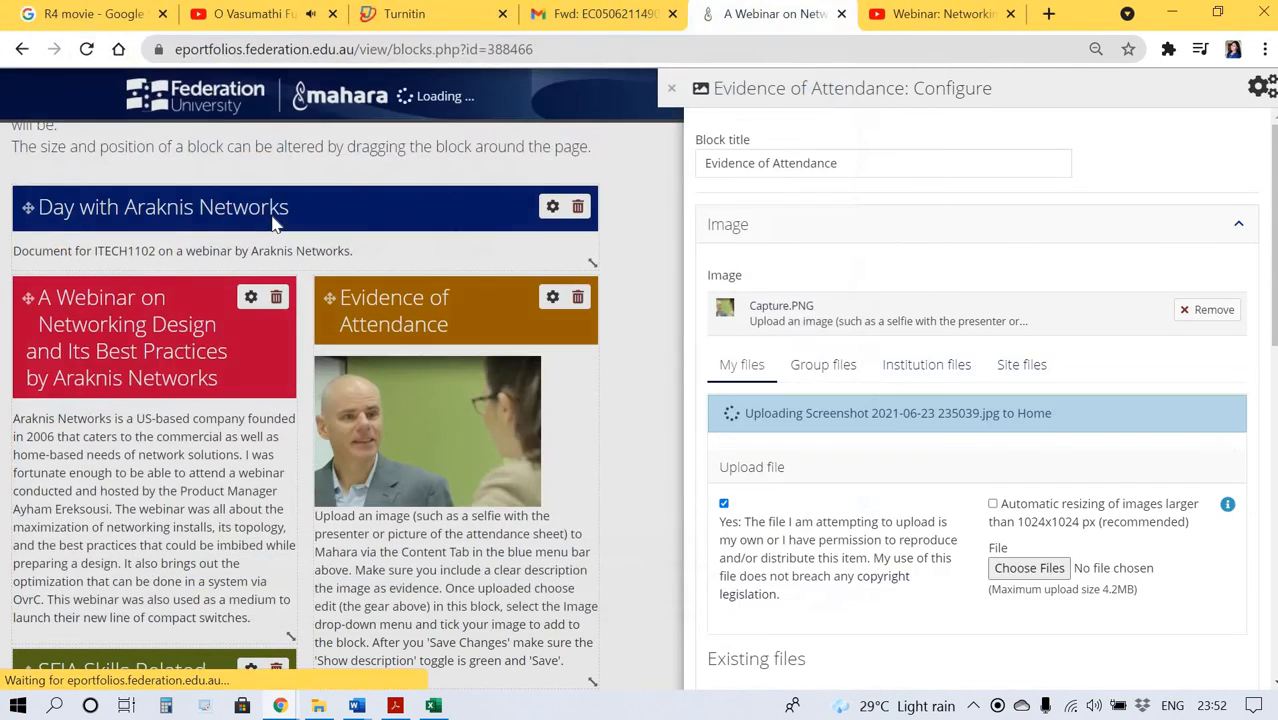
pyautogui.scroll(-10, 885, 555)
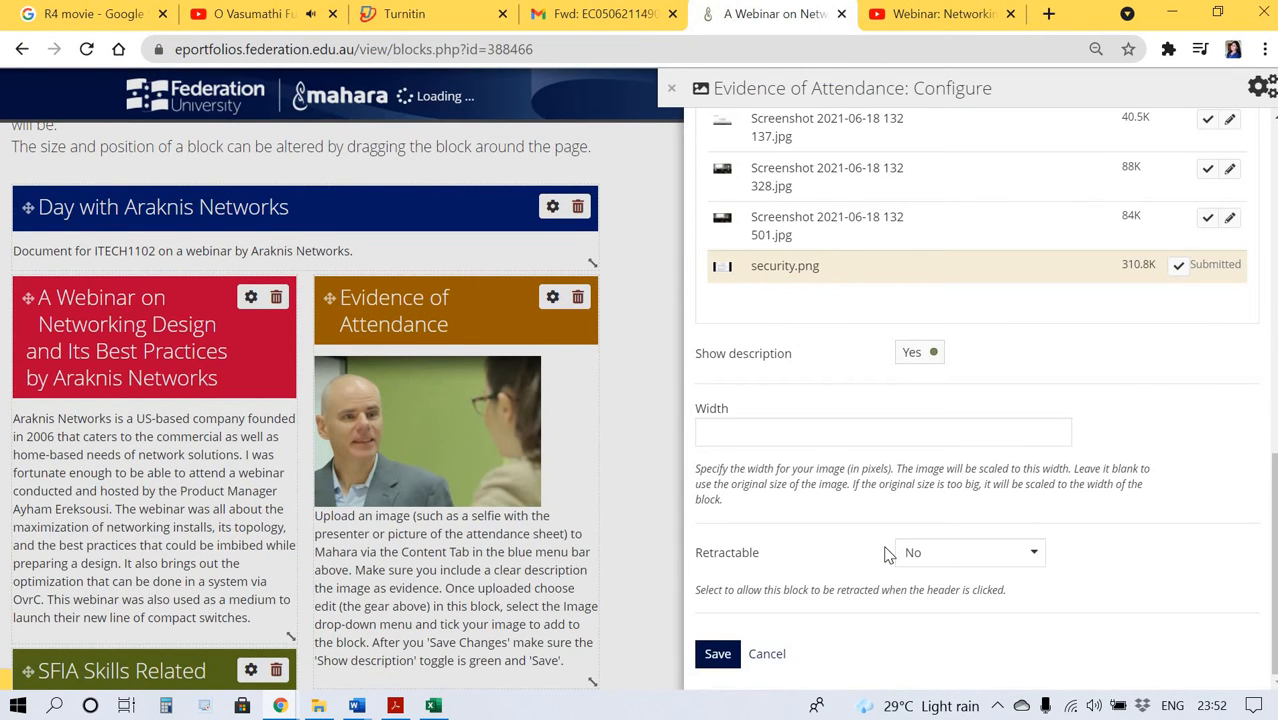
pyautogui.click(720, 655)
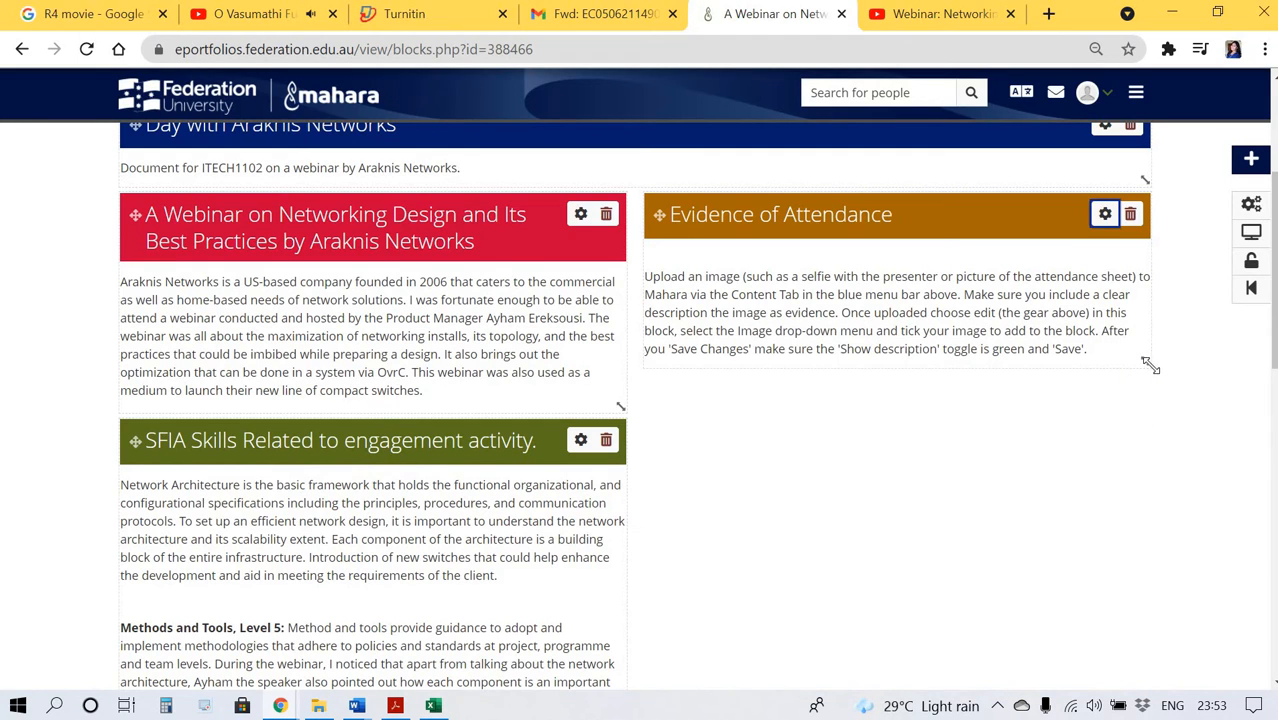
pyautogui.moveTo(1148, 424); pyautogui.dragTo(1147, 423)
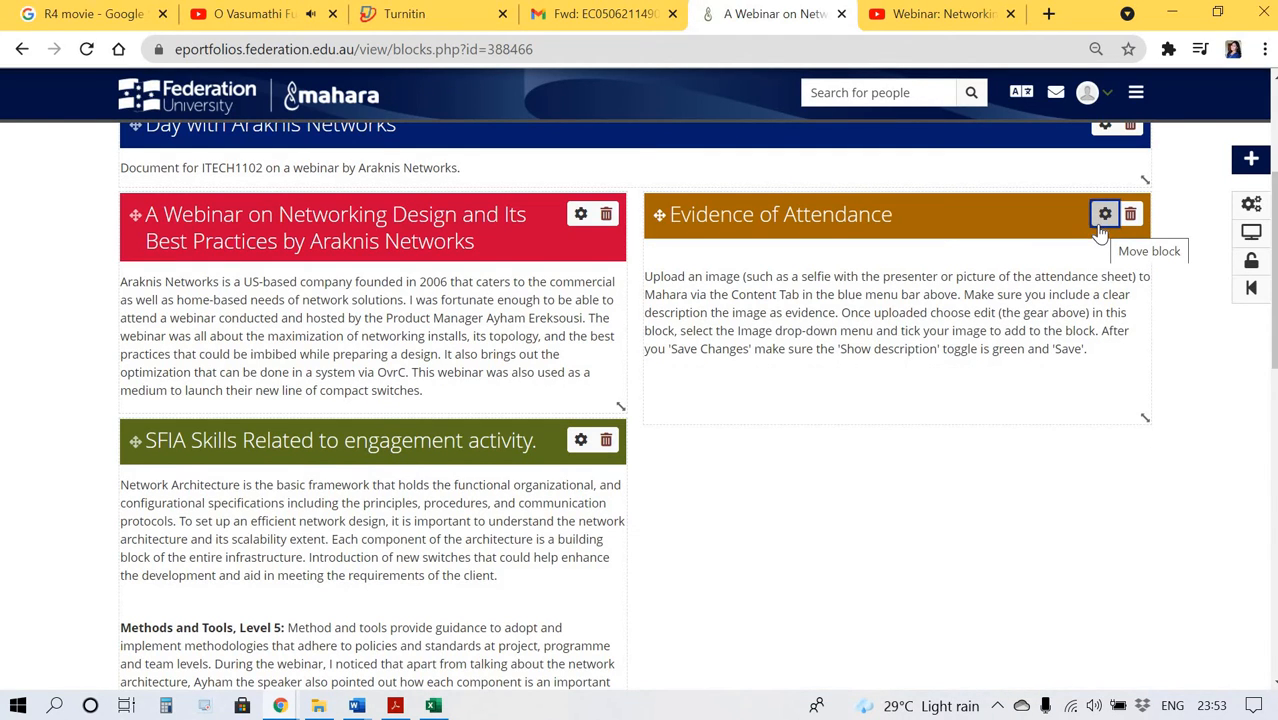
pyautogui.click(1100, 228)
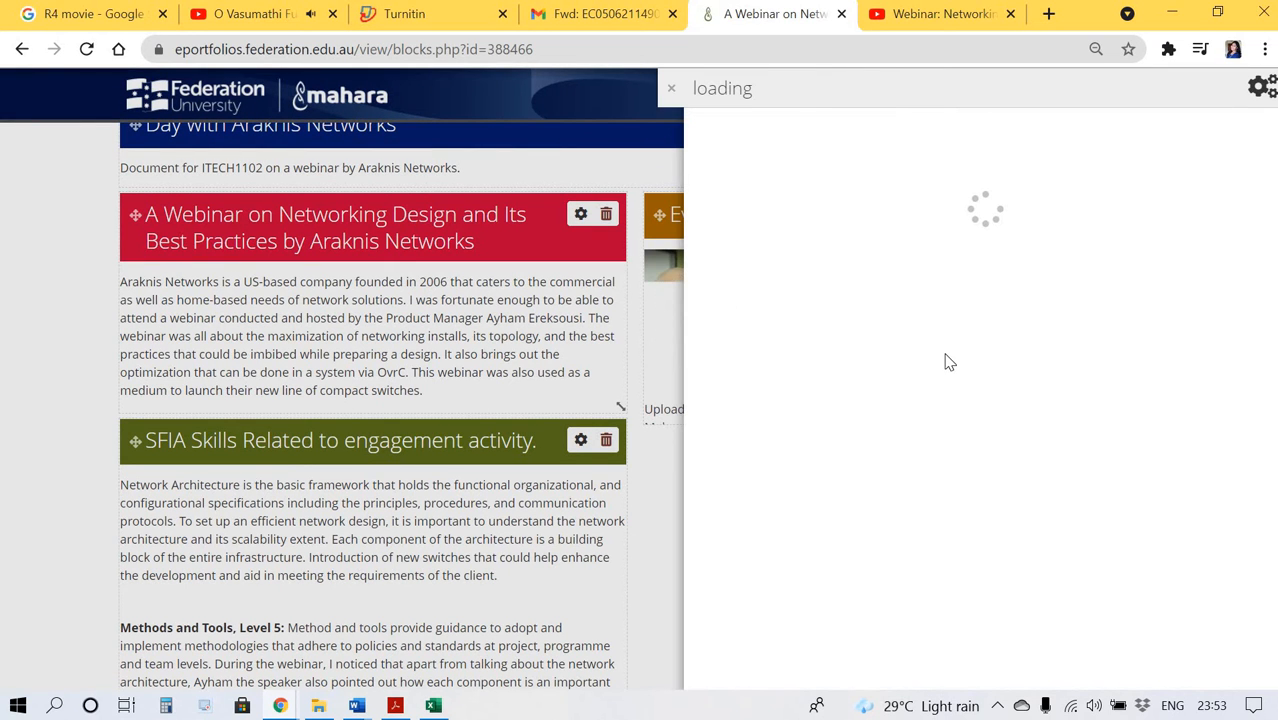
pyautogui.click(671, 90)
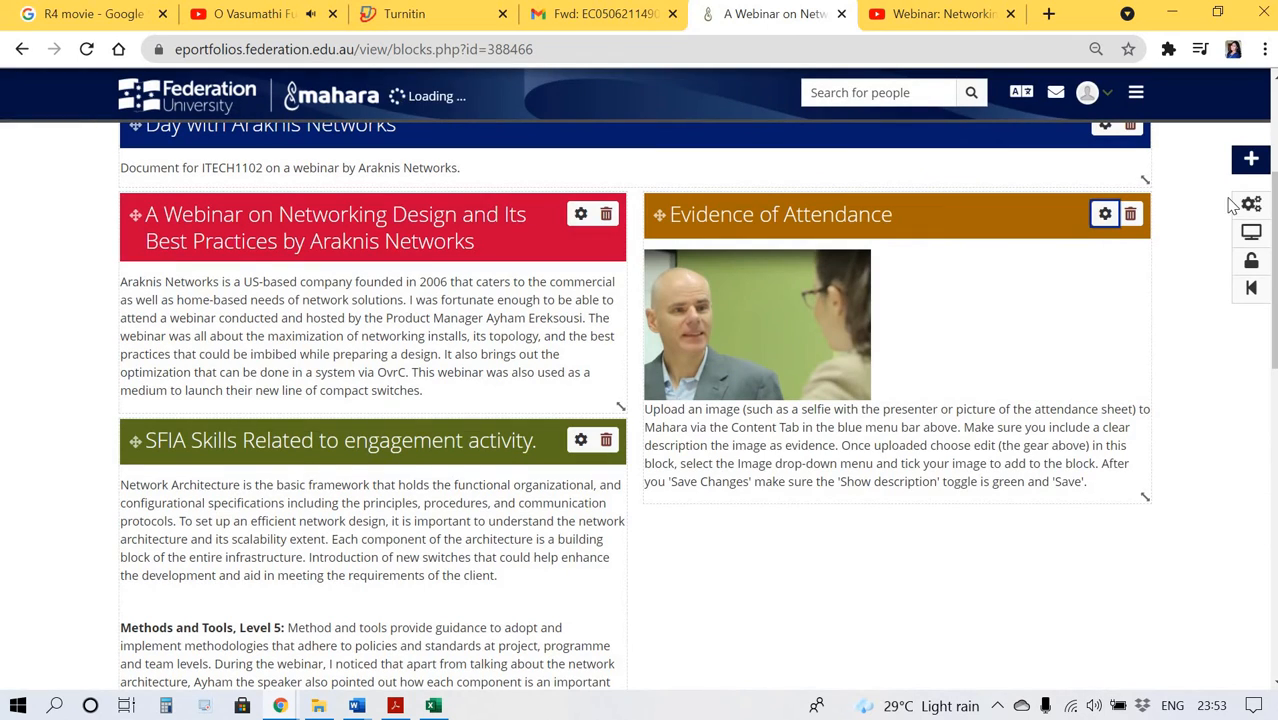
# Add a new Image block to the page and upload Screenshot 2021-06-23 235134.jpg into it, confirming permission without automatic resizing.
pyautogui.moveTo(1252, 157); pyautogui.dragTo(673, 541)
pyautogui.scroll(-3, 673, 541)
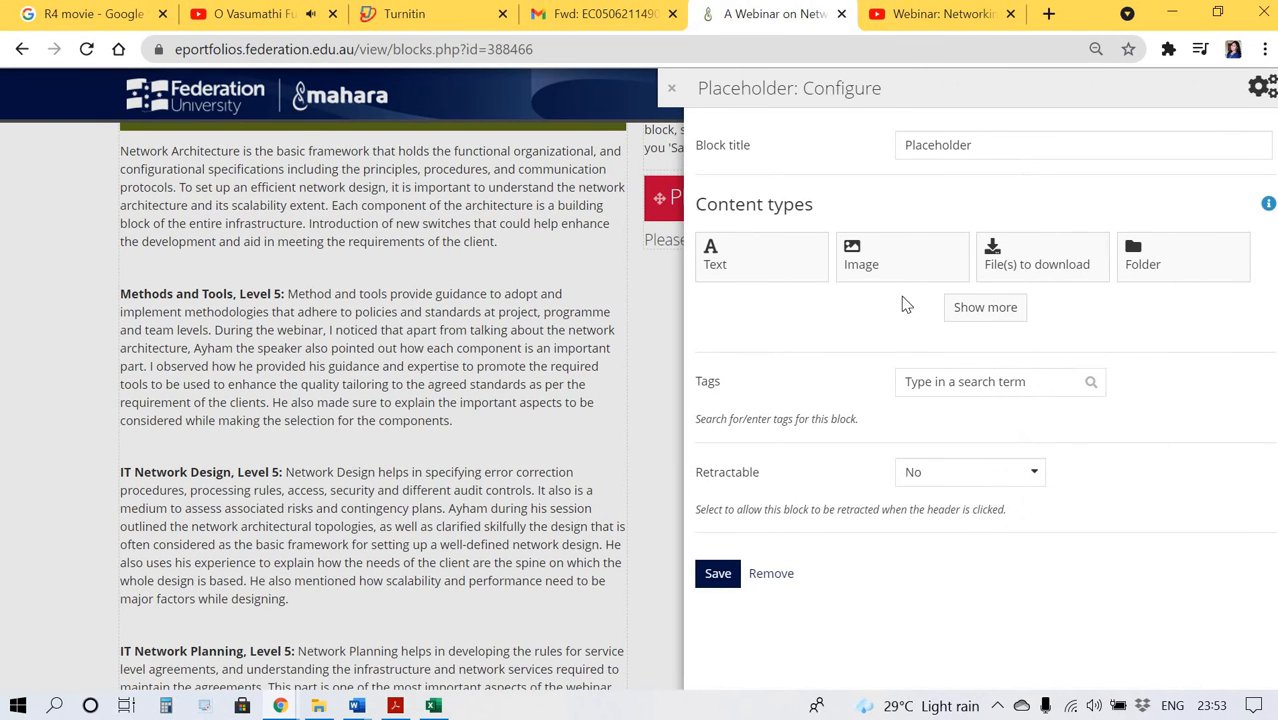
pyautogui.click(889, 285)
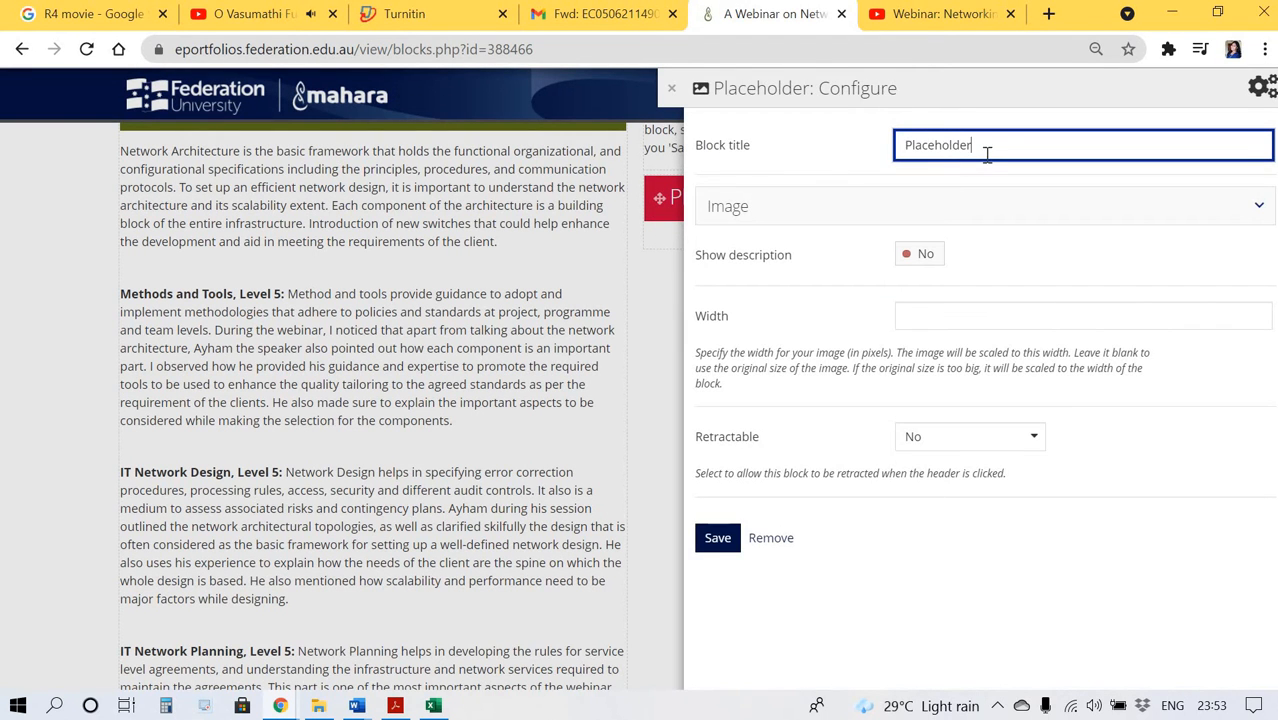
pyautogui.click(848, 214)
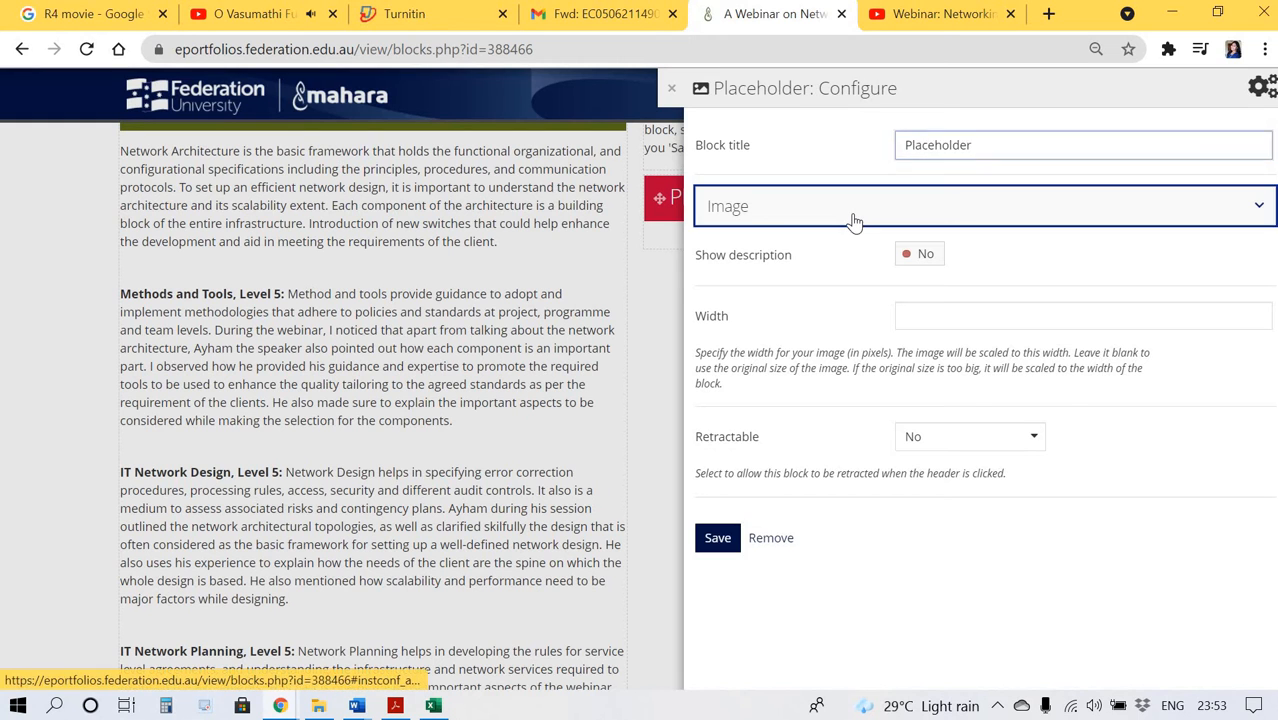
pyautogui.click(724, 398)
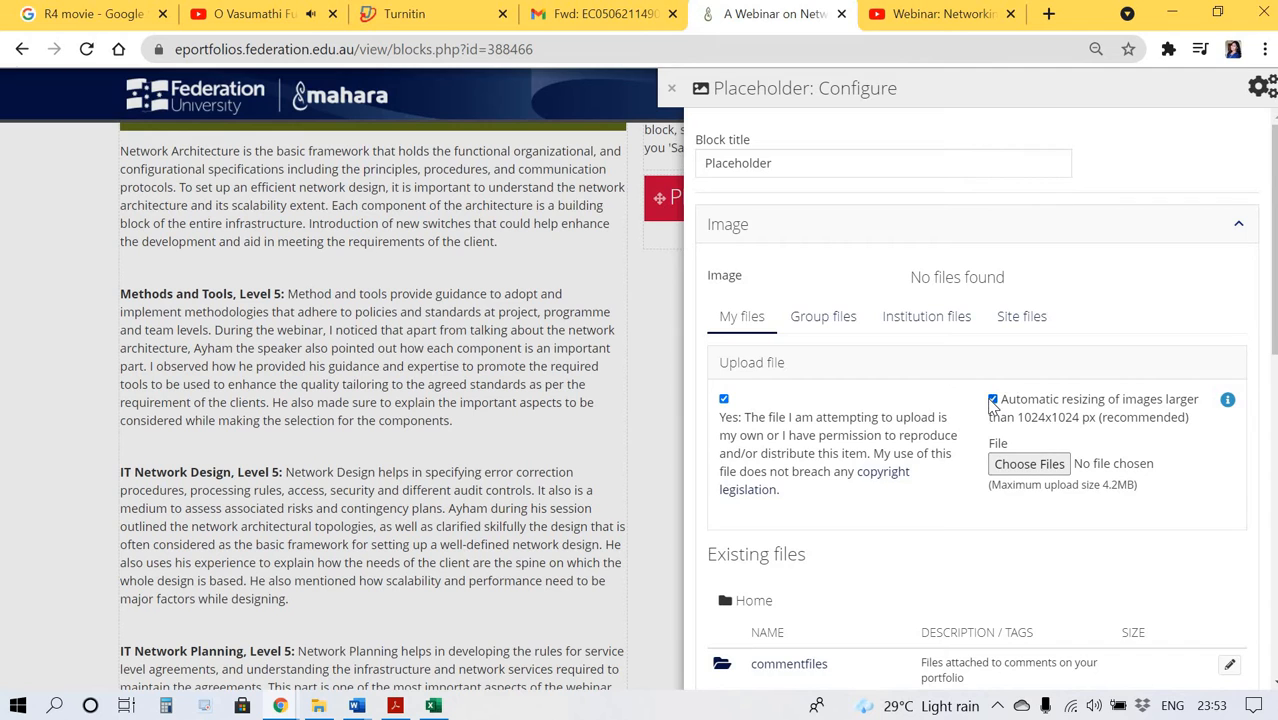
pyautogui.click(1030, 466)
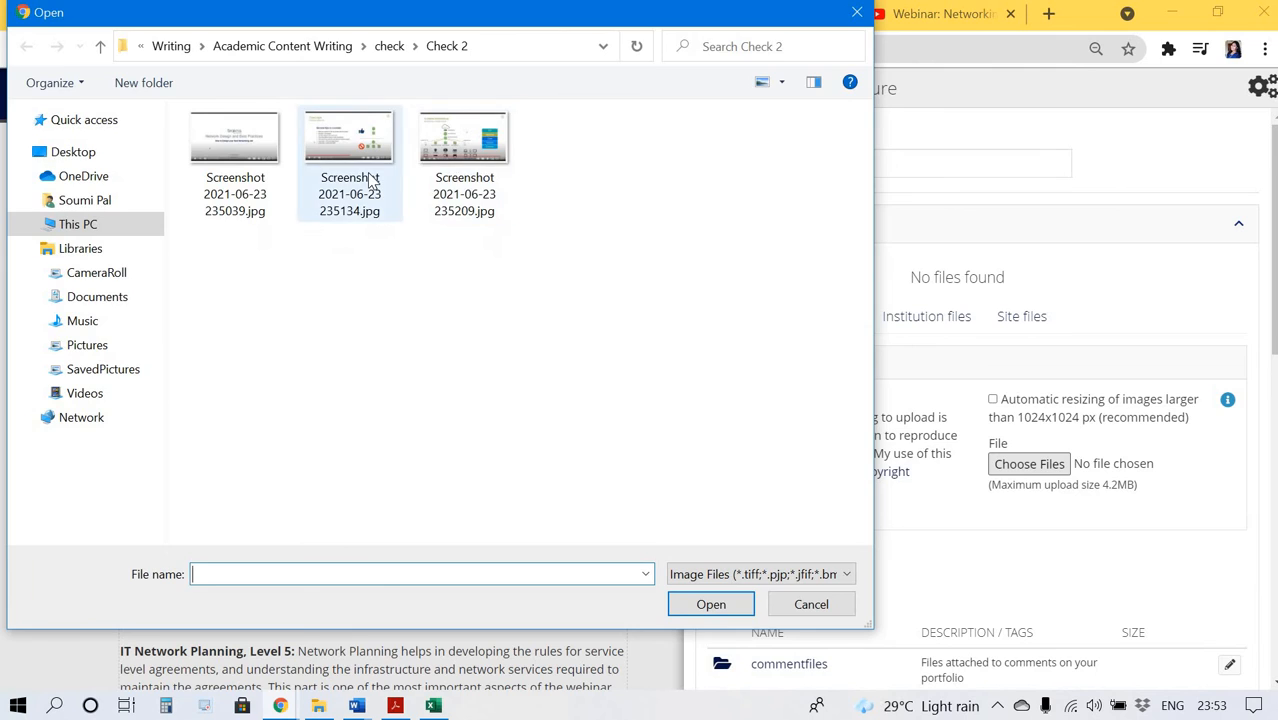
pyautogui.doubleClick(370, 180)
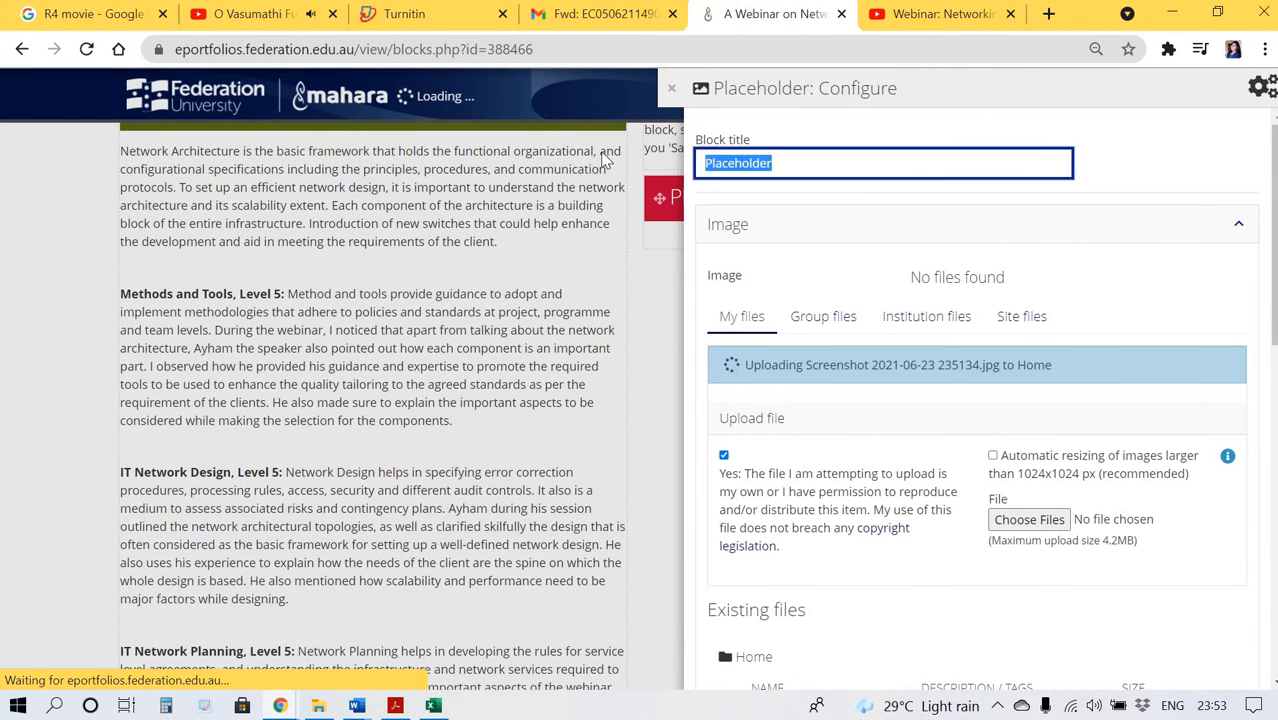
# Title the image block Evidence of Webinar Attendance and save it.
pyautogui.write('Evidence of Webinar Attendance')
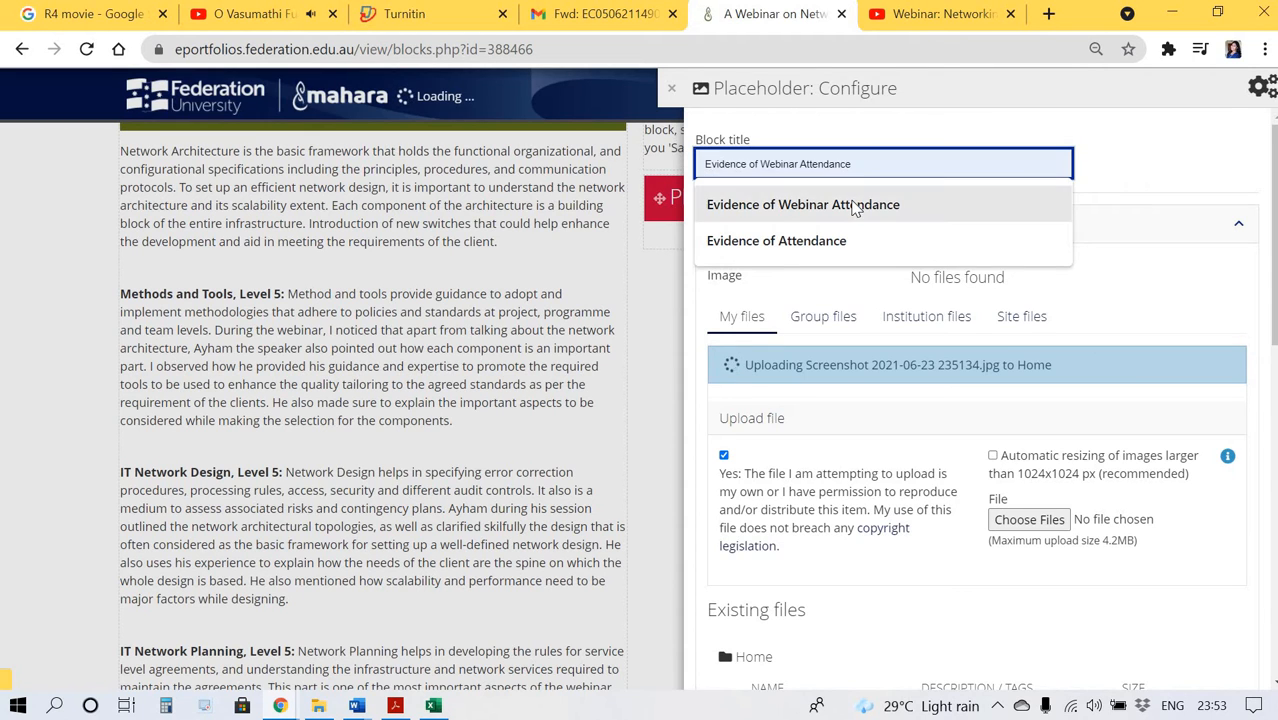
pyautogui.click(855, 205)
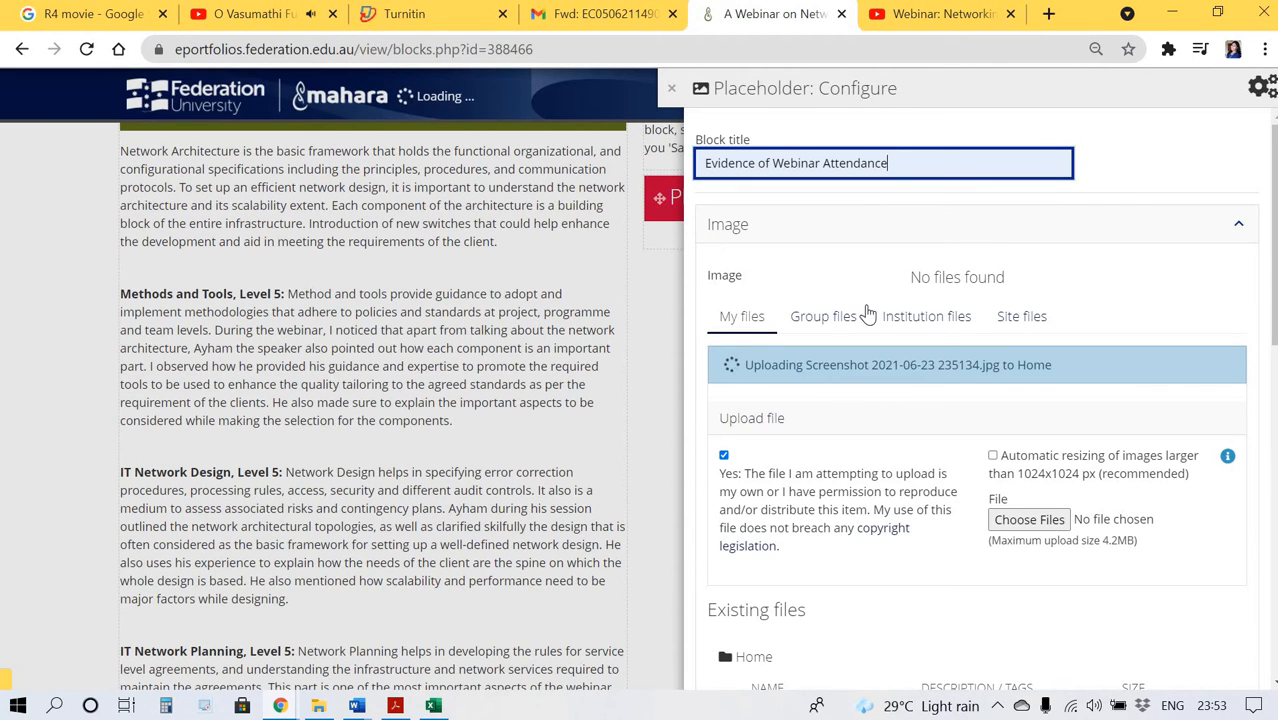
pyautogui.scroll(-2, 868, 320)
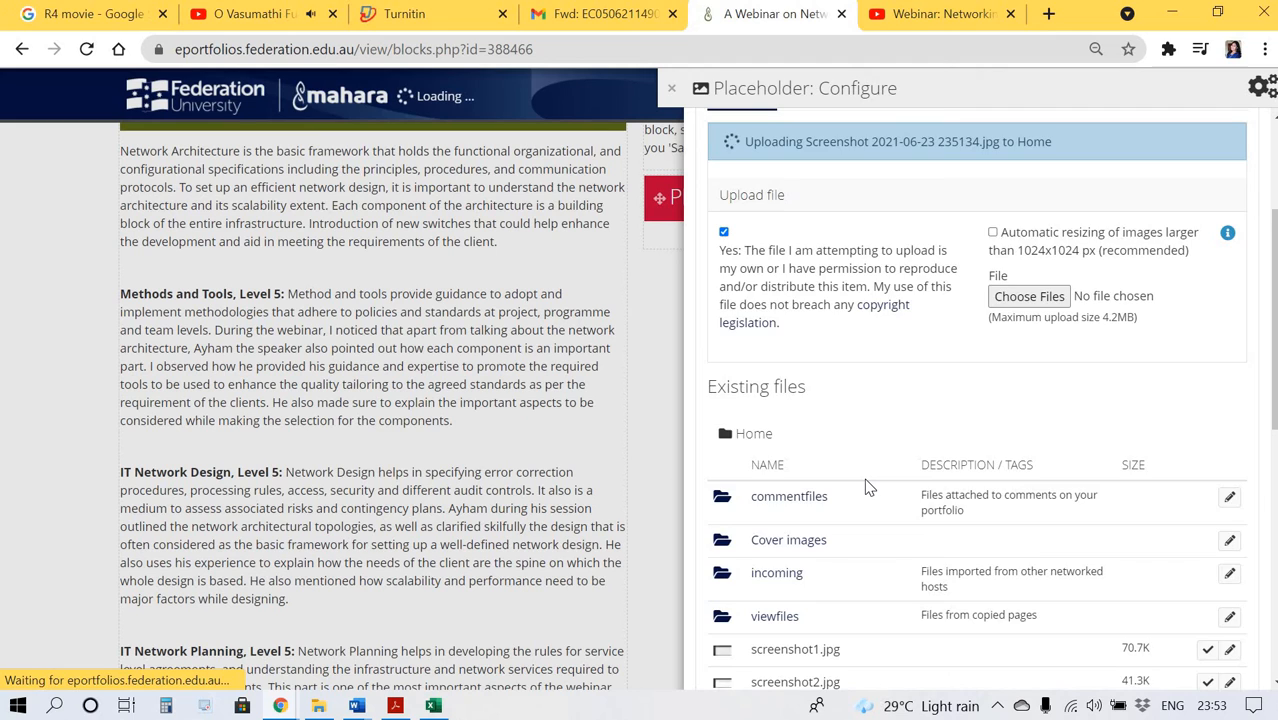
pyautogui.scroll(-6, 868, 487)
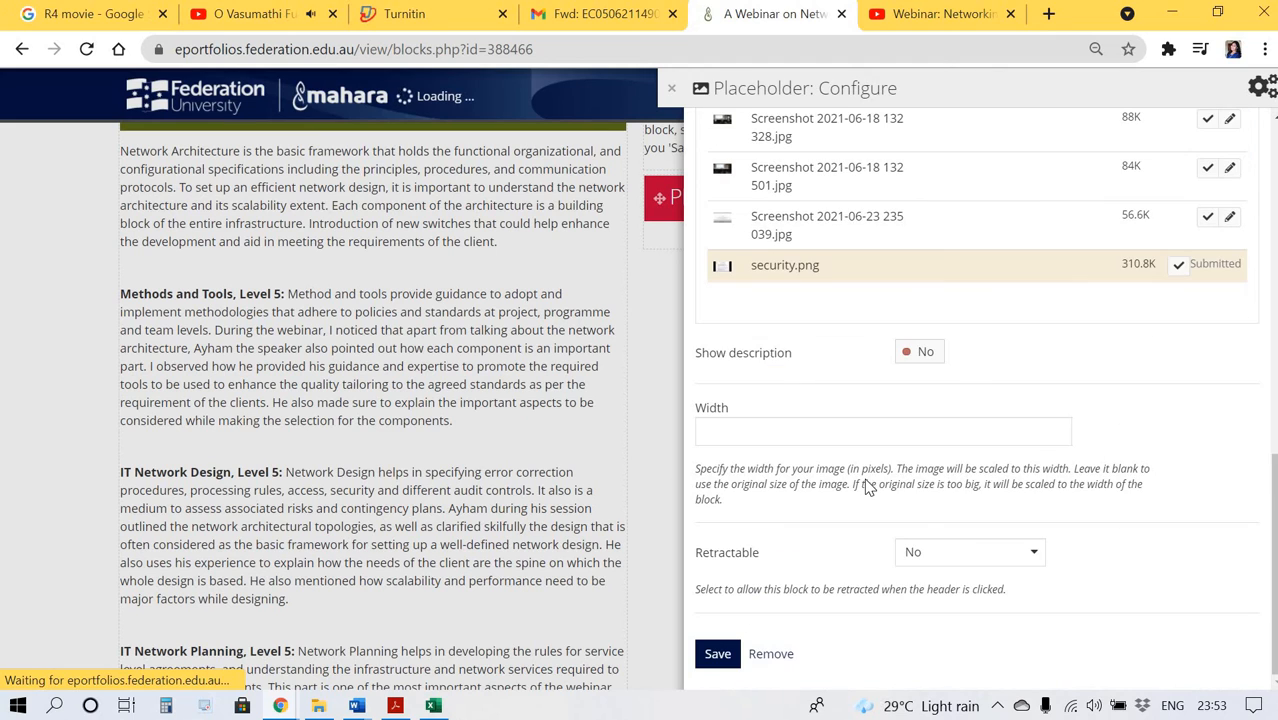
pyautogui.click(717, 653)
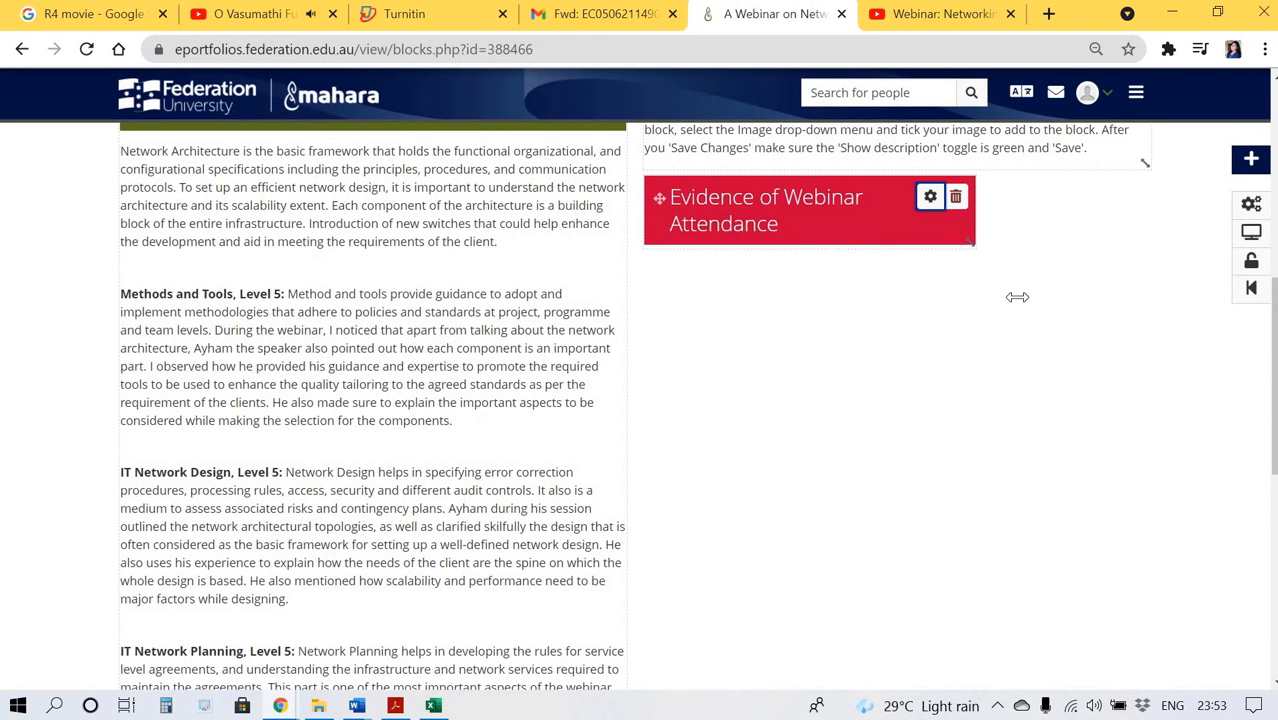
# Resize the Evidence of Webinar Attendance block to span the column width and extend its height.
pyautogui.moveTo(1017, 297); pyautogui.dragTo(1147, 535)
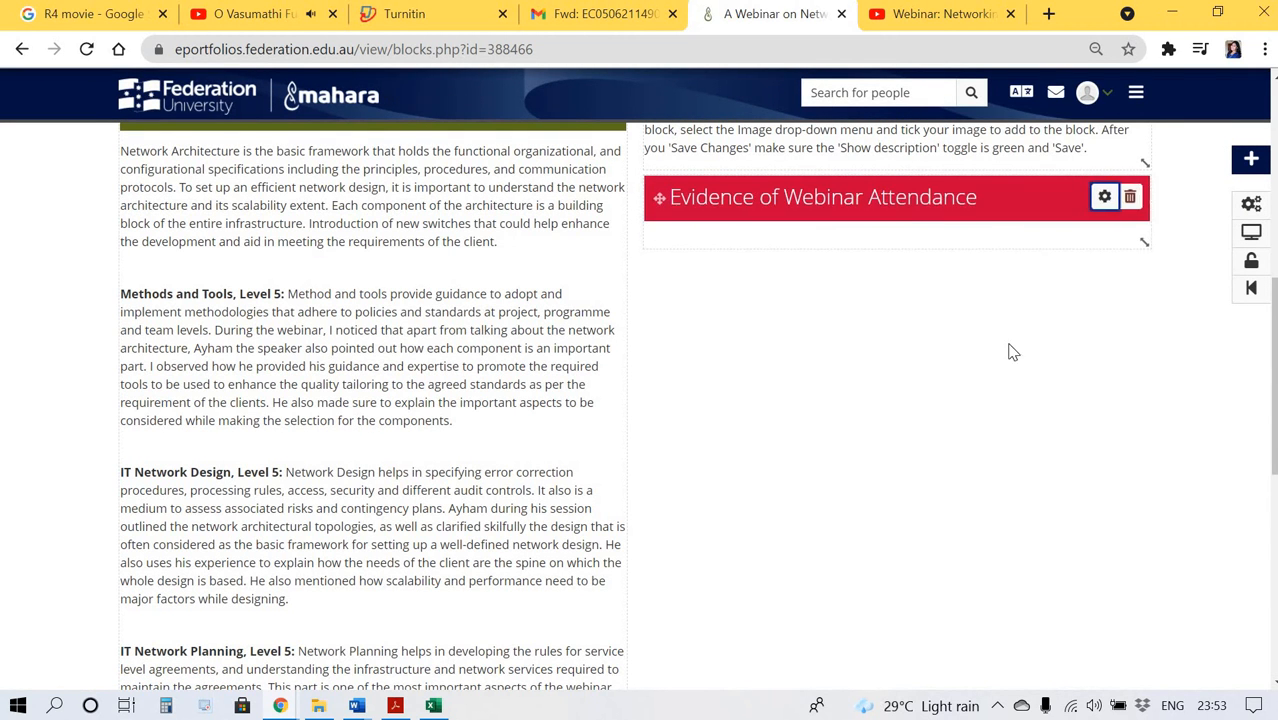
pyautogui.moveTo(881, 248); pyautogui.dragTo(835, 441)
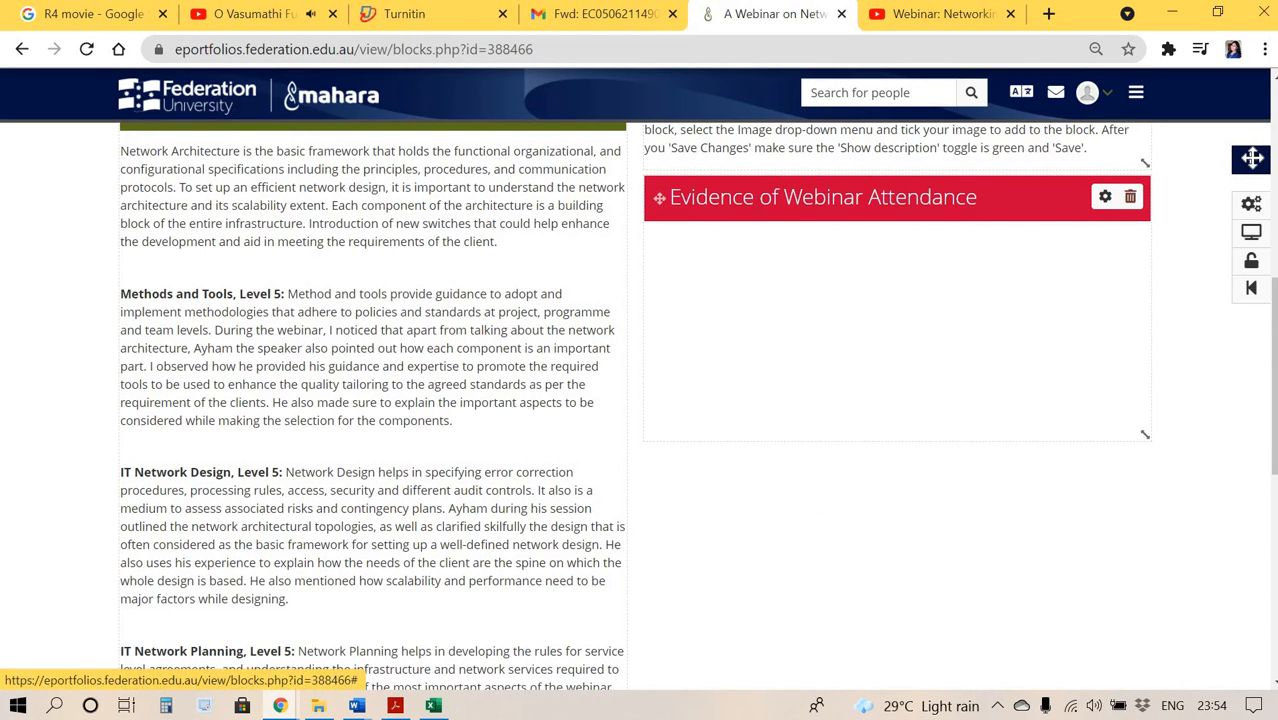
# Add another new block to the right column below the Evidence of Webinar Attendance block.
pyautogui.scroll(5, 935, 433)
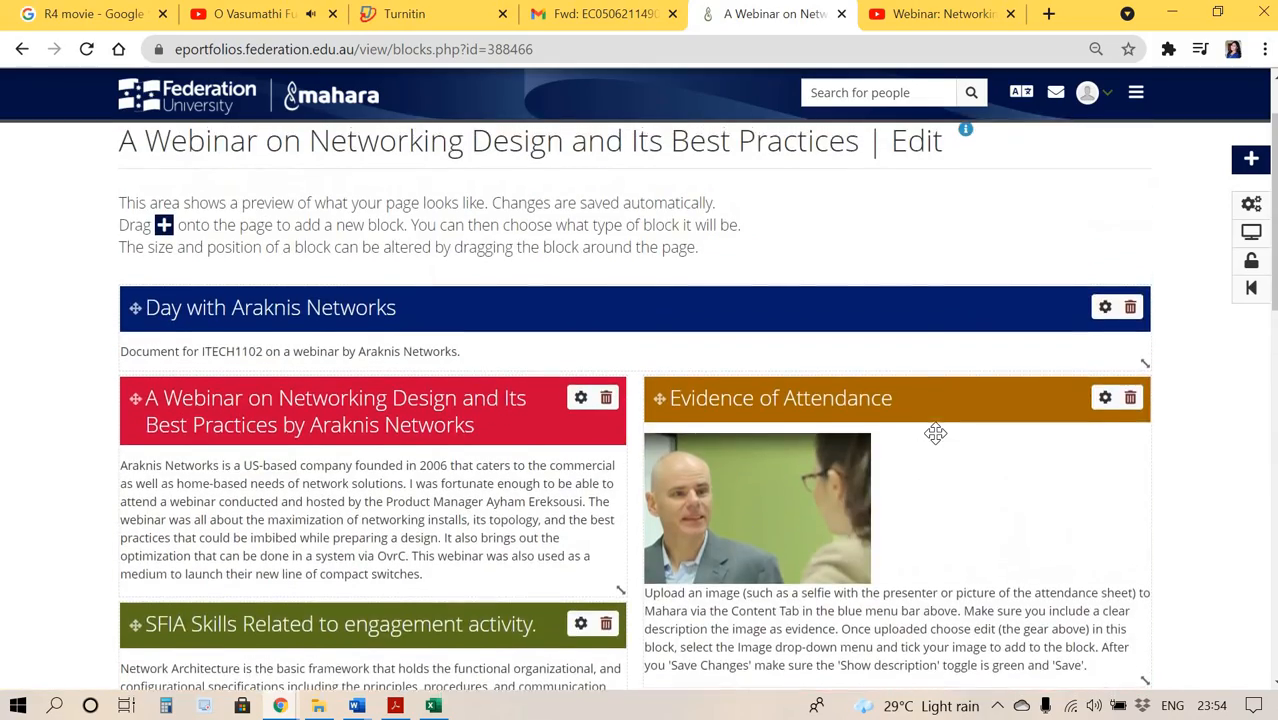
pyautogui.scroll(-5, 935, 433)
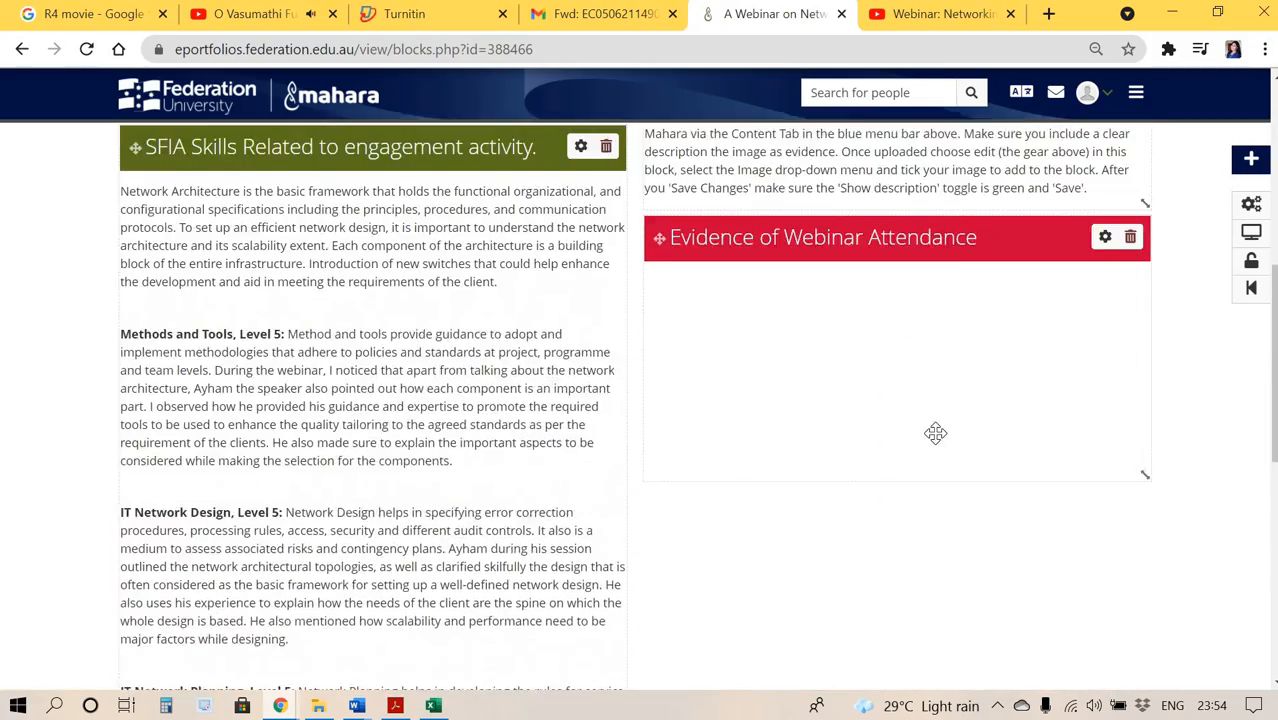
pyautogui.scroll(-1, 935, 433)
pyautogui.moveTo(1248, 152); pyautogui.dragTo(660, 381)
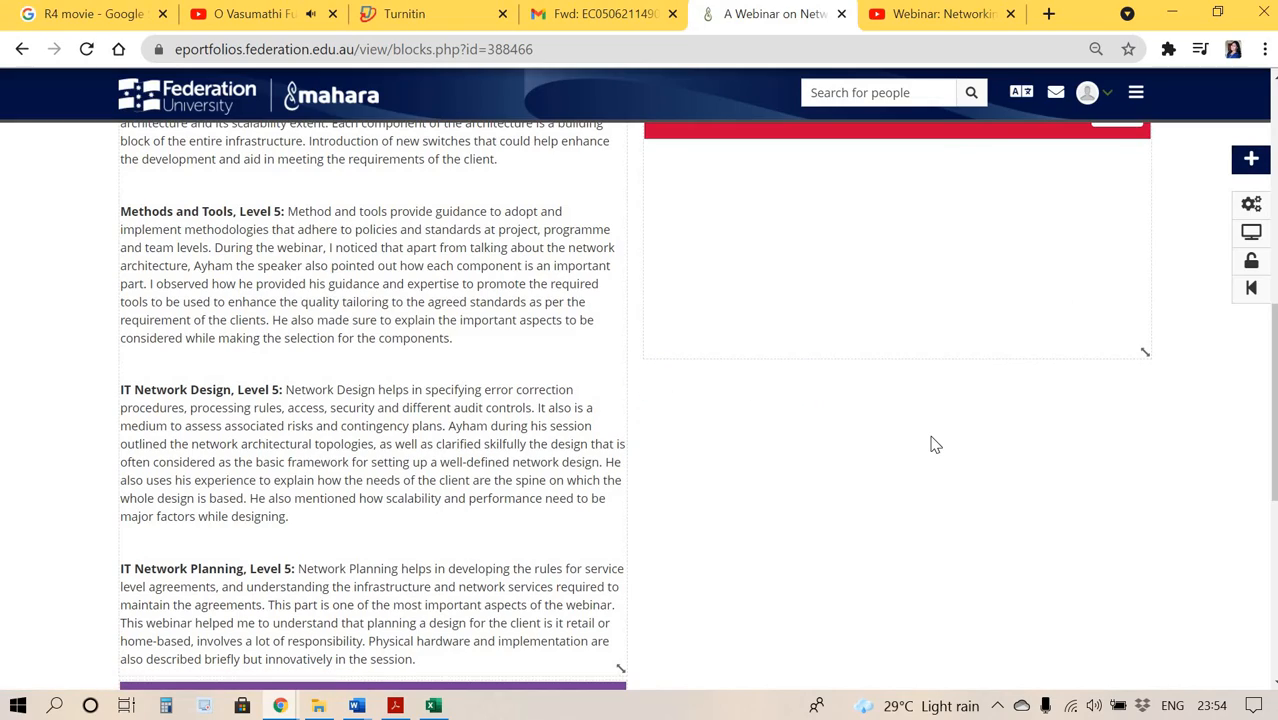
pyautogui.scroll(-5, 983, 603)
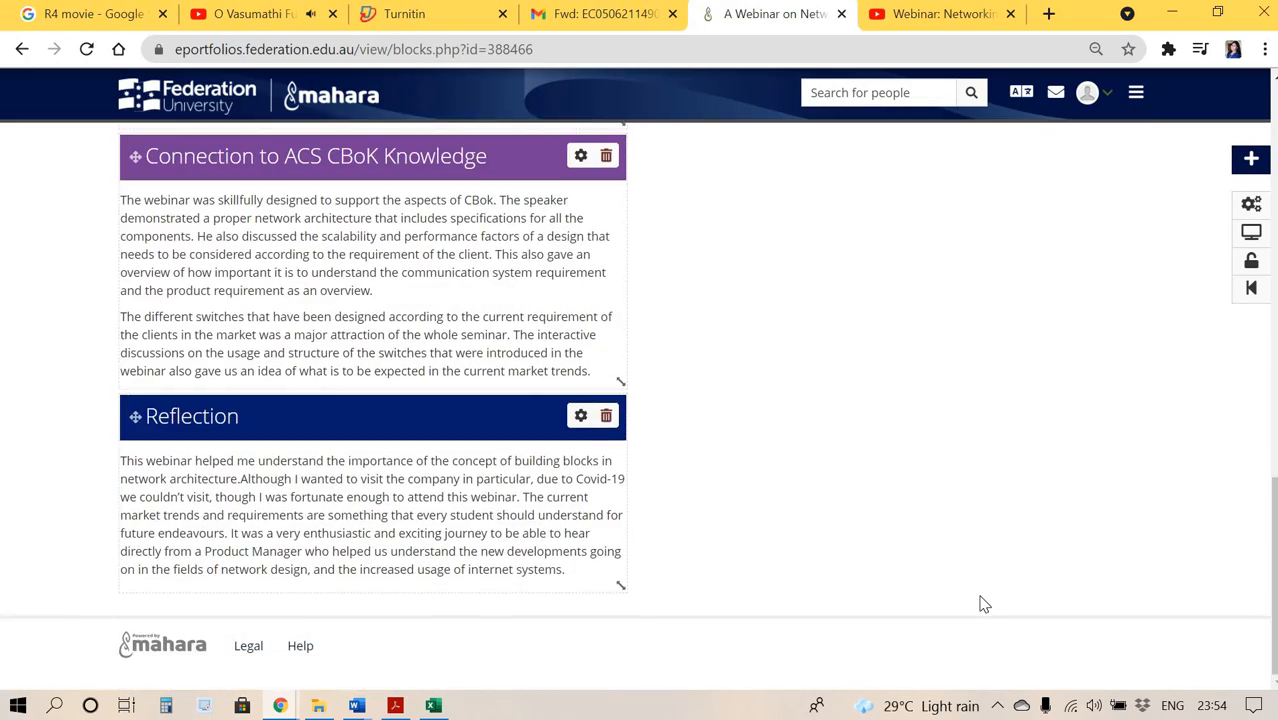
pyautogui.scroll(10, 983, 603)
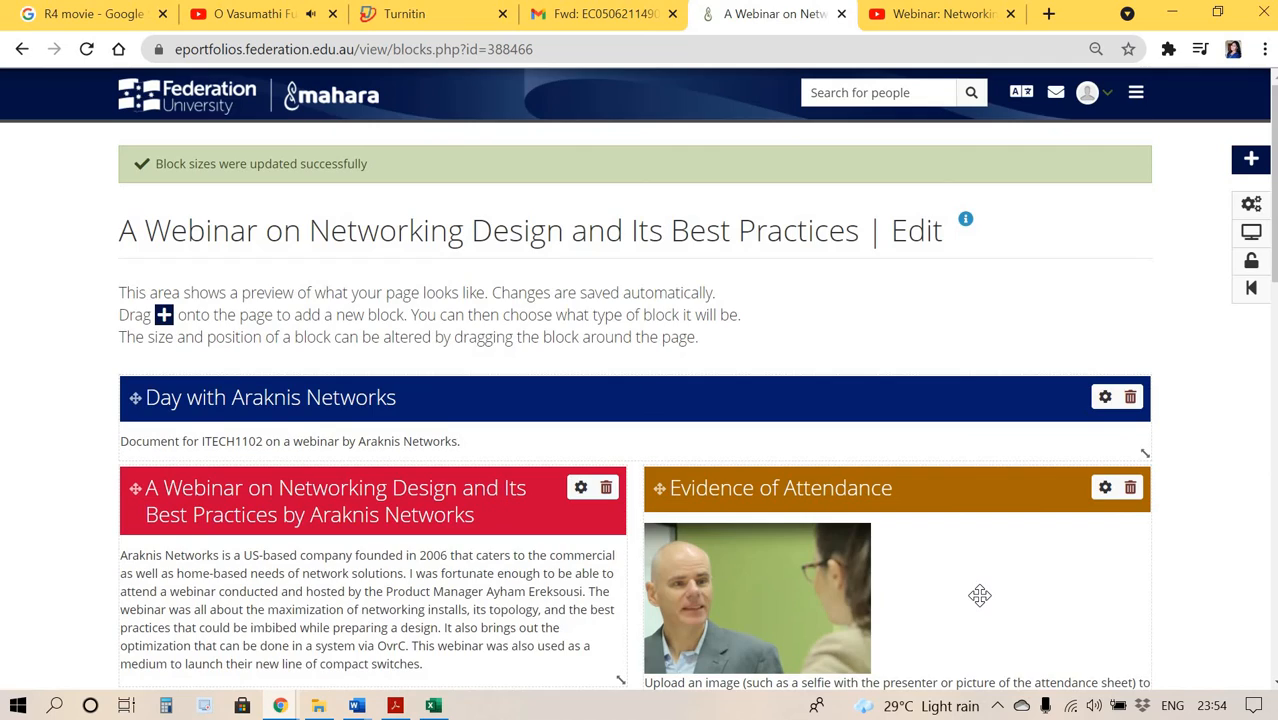
pyautogui.scroll(-4, 979, 596)
pyautogui.scroll(-2, 983, 603)
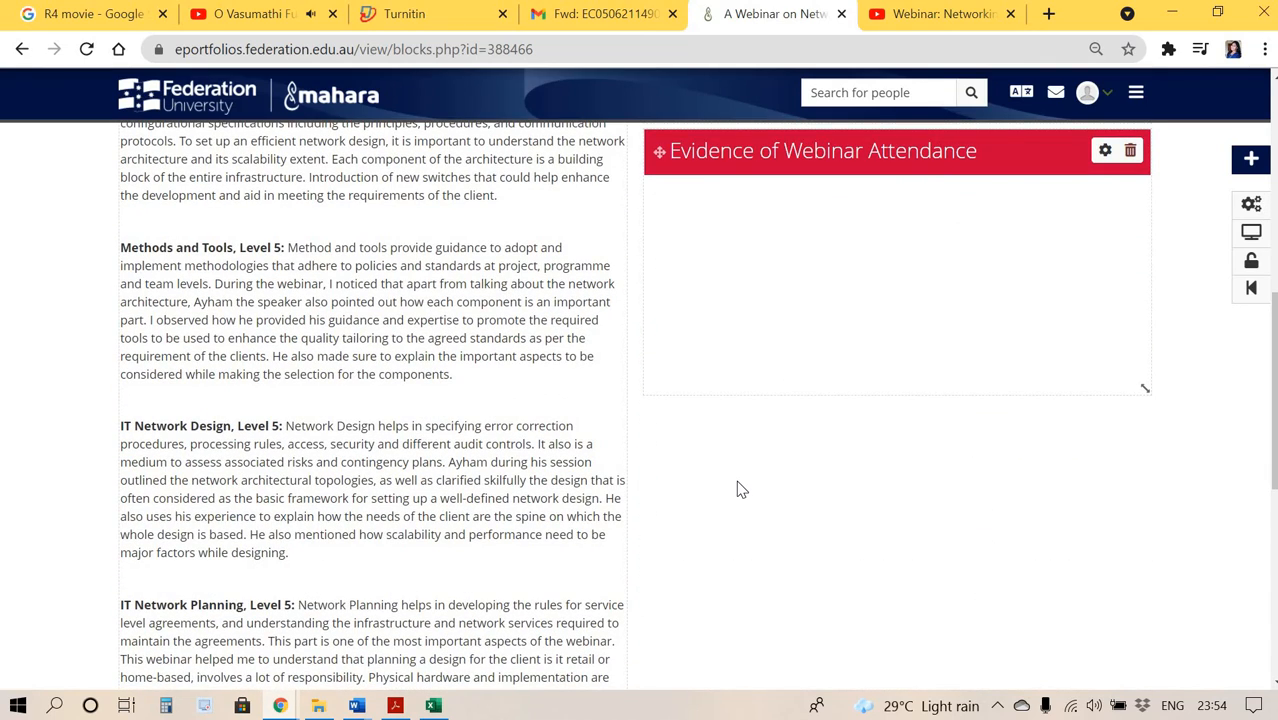
pyautogui.scroll(6, 741, 489)
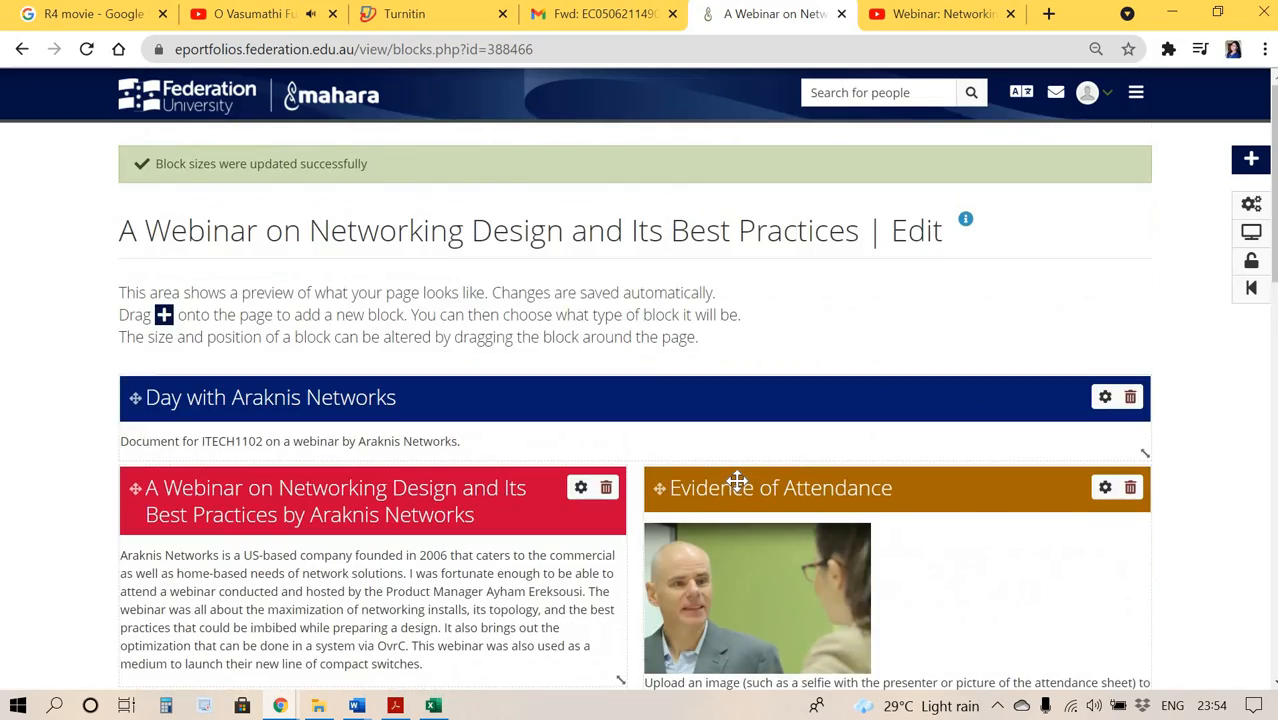
pyautogui.scroll(-4, 737, 481)
pyautogui.scroll(-5, 737, 485)
pyautogui.scroll(2, 741, 489)
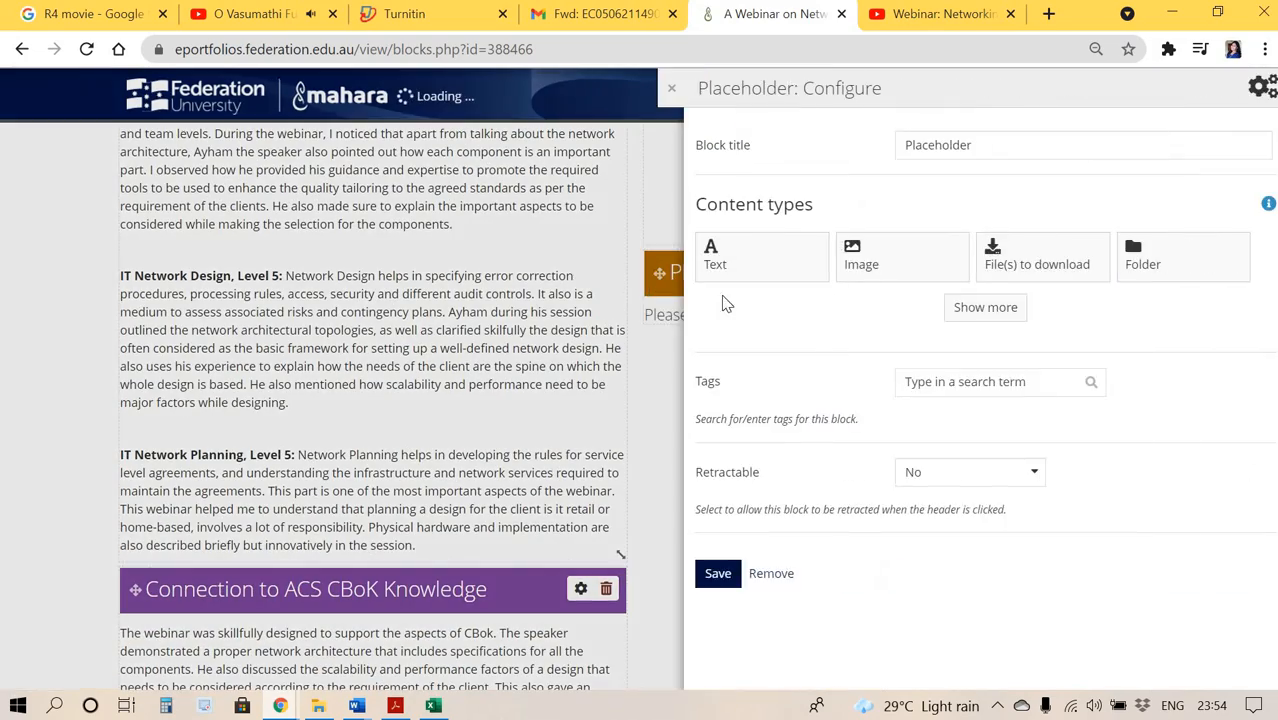
# Title the new block Evidence of Webinar Attendance and set its content type to Image.
pyautogui.moveTo(982, 140); pyautogui.dragTo(855, 158)
pyautogui.press('BackSpace')
pyautogui.write('Evidence of Webinar Attendance')
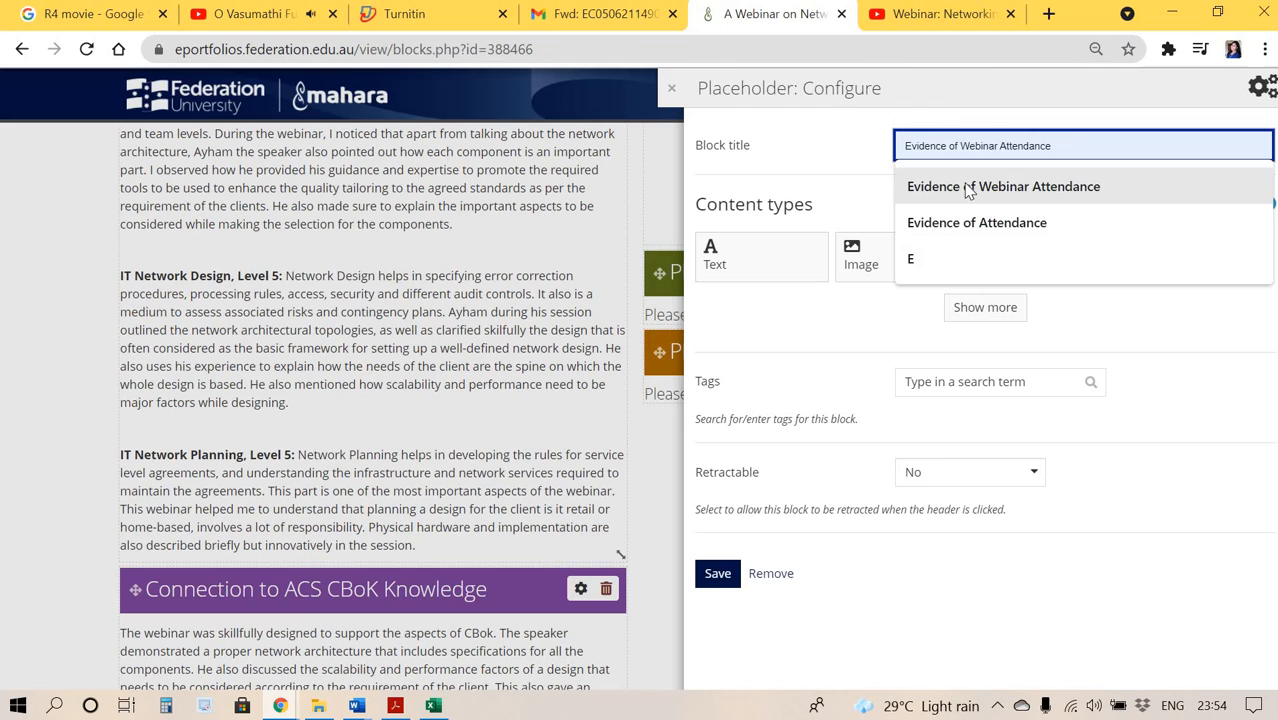
pyautogui.click(972, 187)
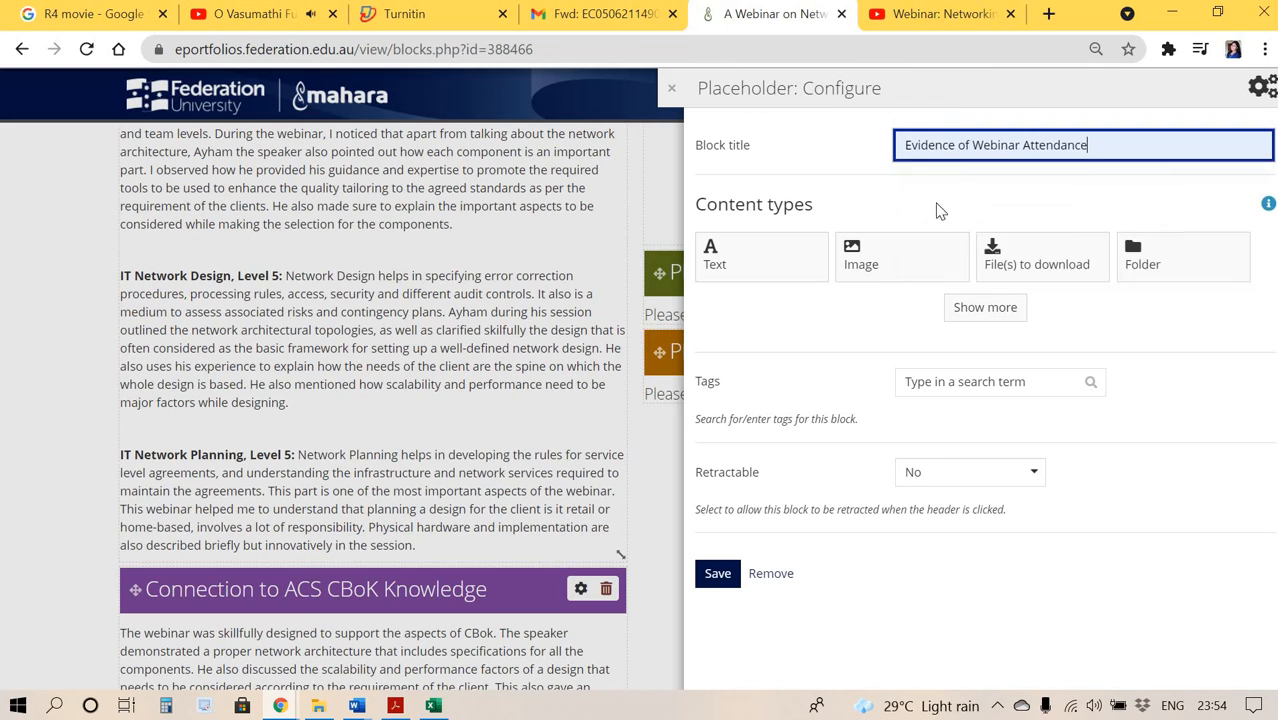
pyautogui.click(887, 270)
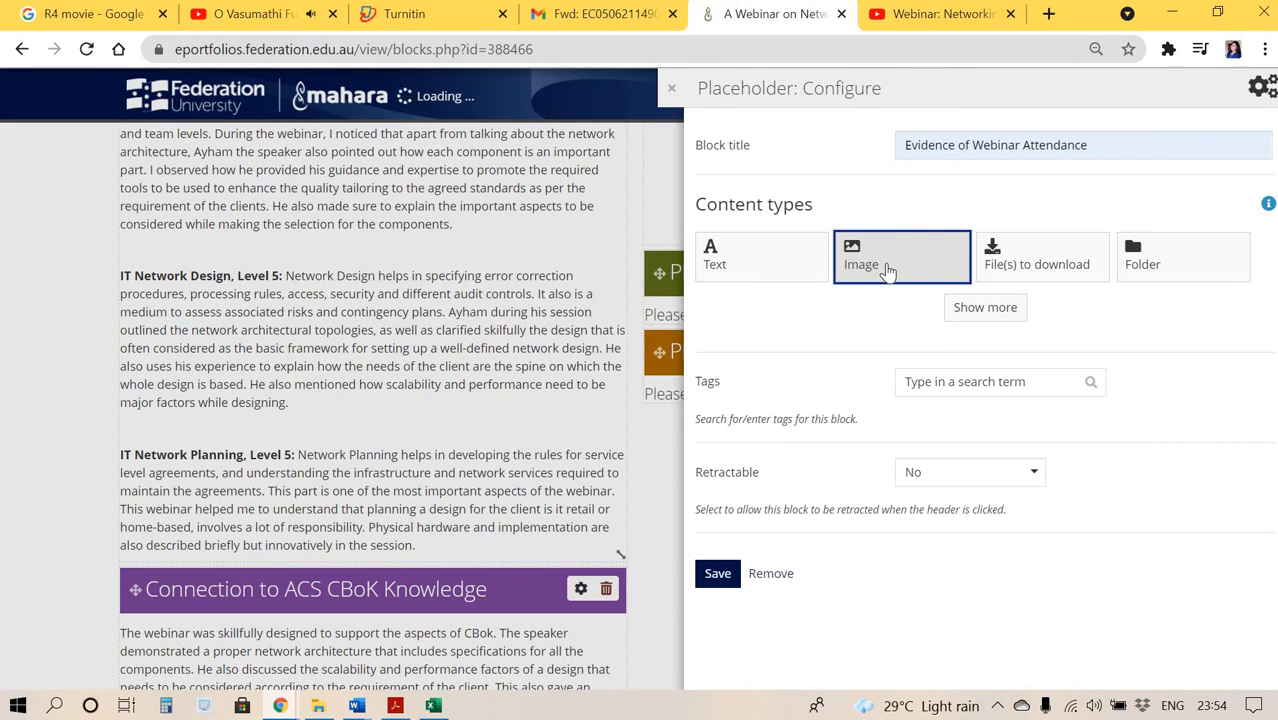
pyautogui.click(908, 254)
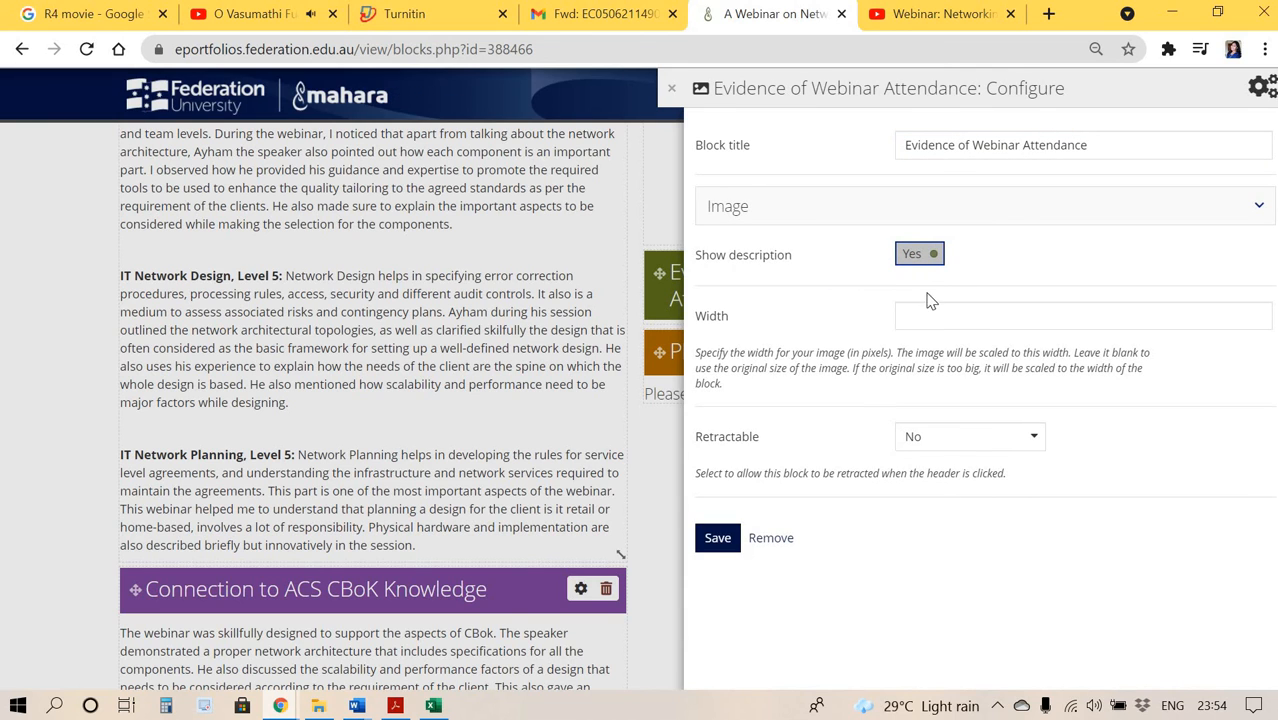
# Upload Screenshot 2021-06-23 235209.jpg as the block's image, confirming permission, and save the block.
pyautogui.click(857, 218)
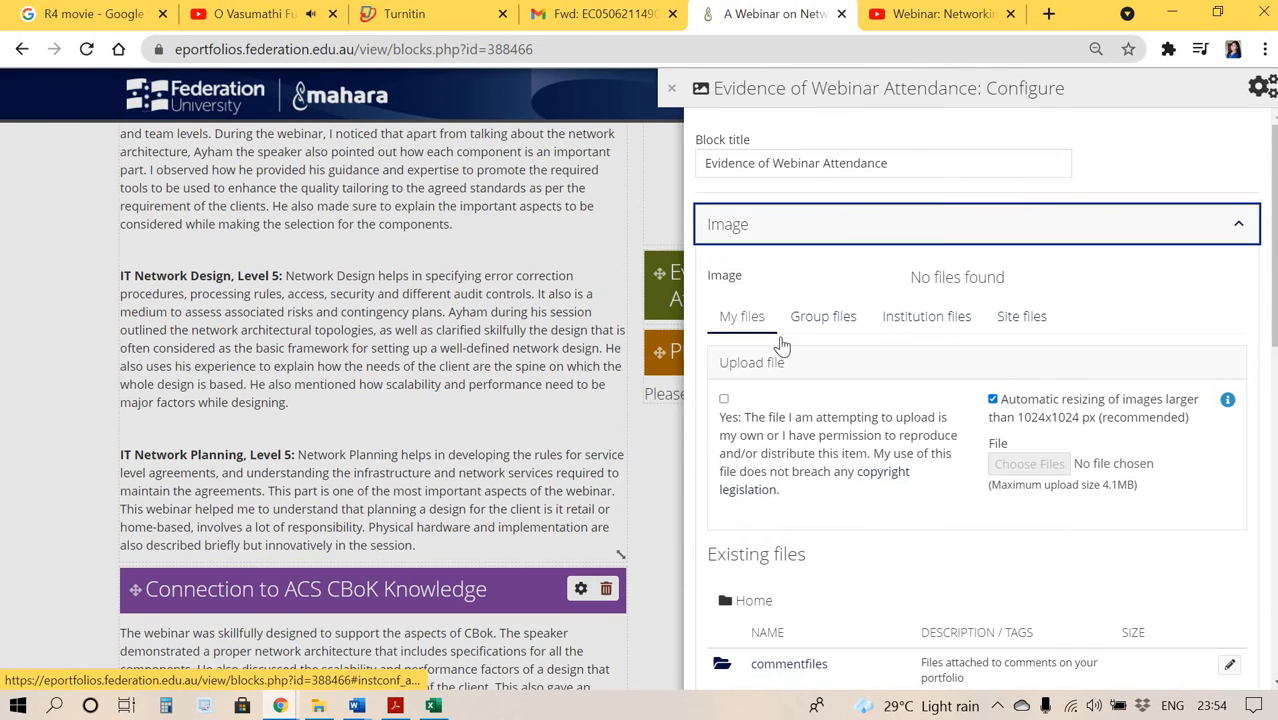
pyautogui.click(724, 399)
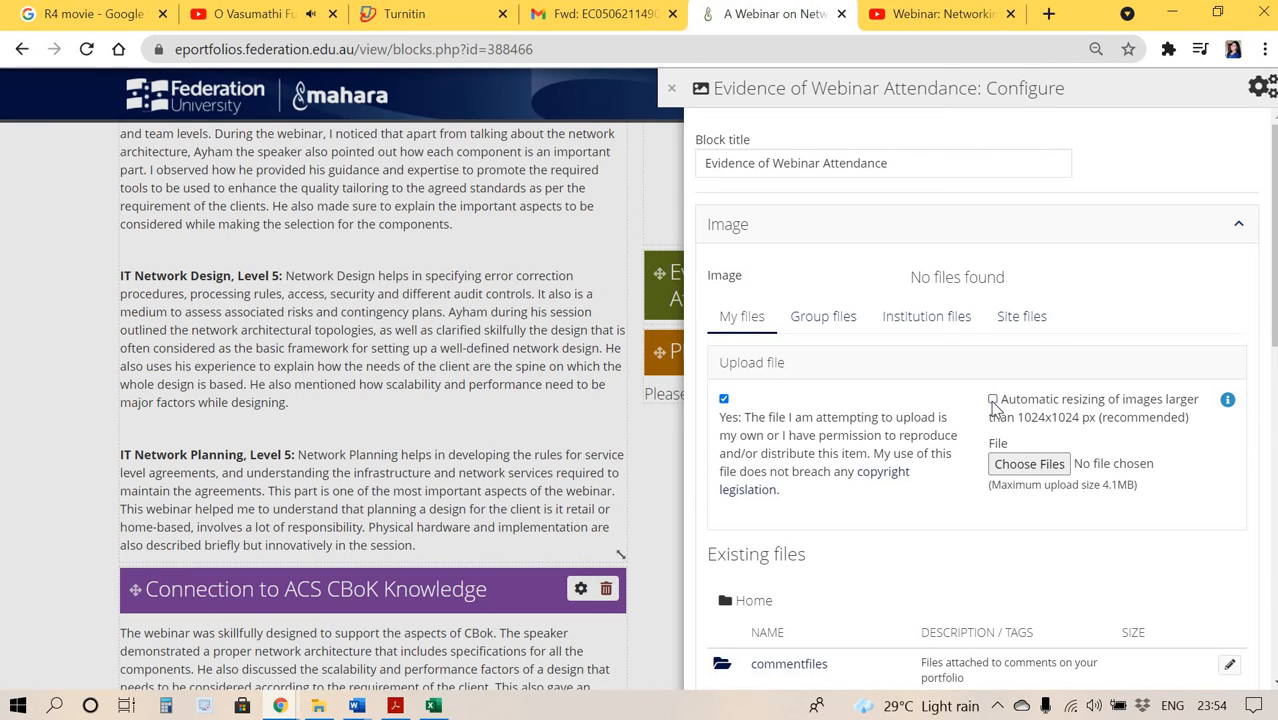
pyautogui.click(1016, 466)
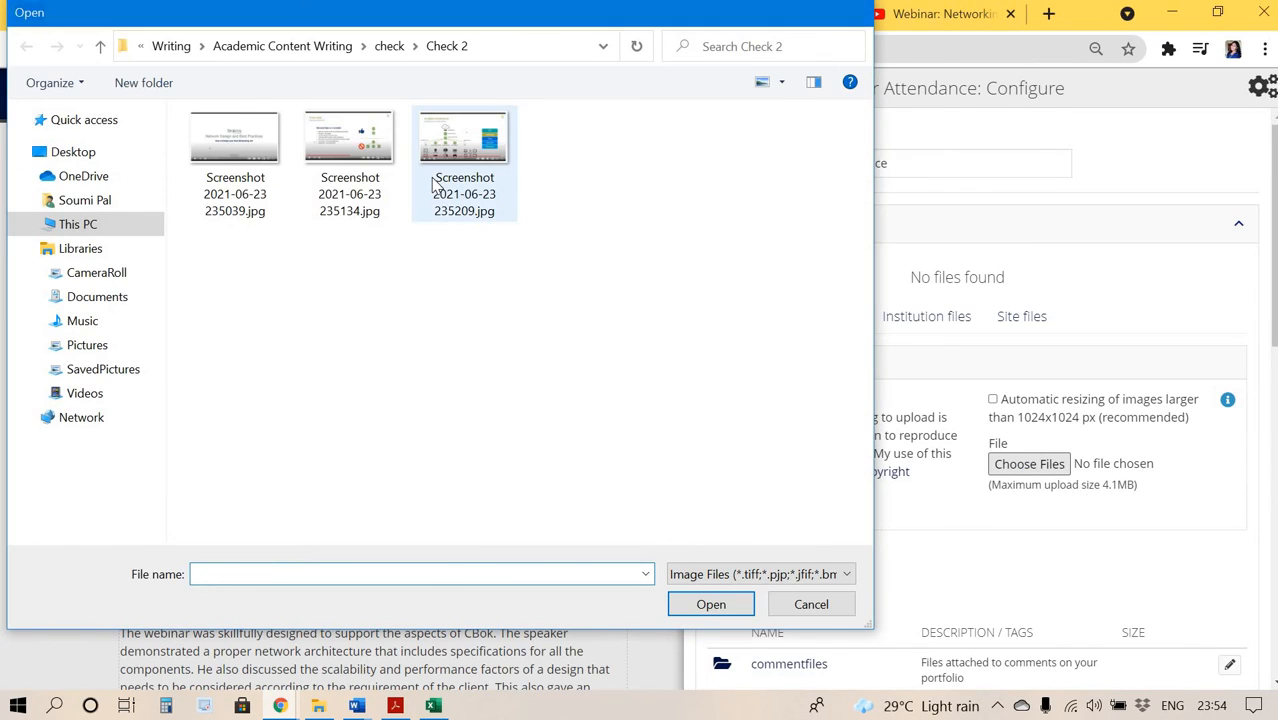
pyautogui.doubleClick(433, 185)
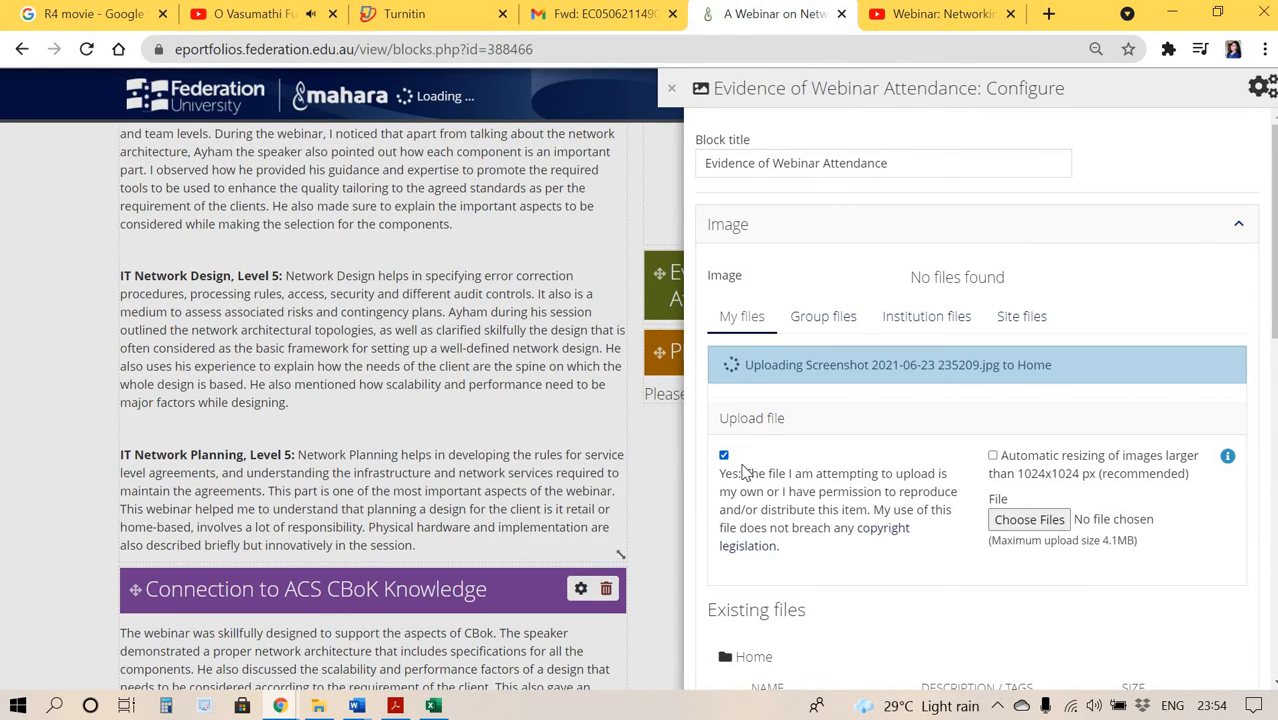
pyautogui.scroll(-10, 743, 473)
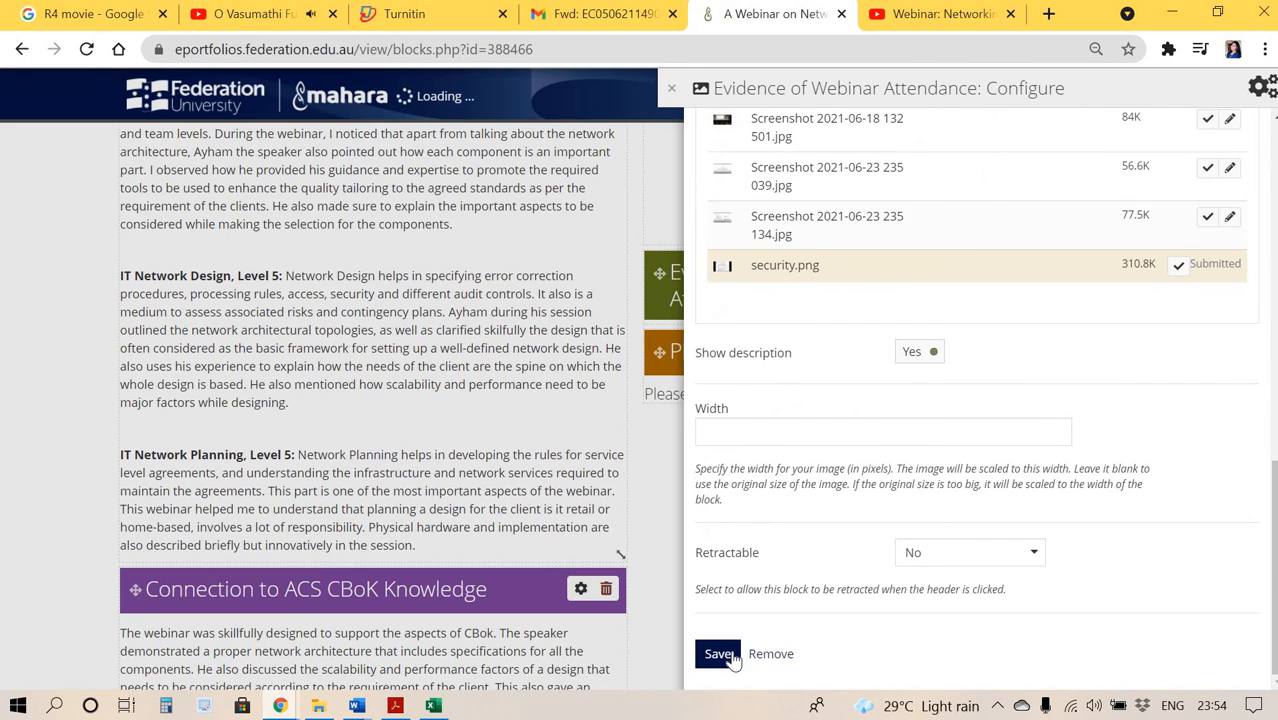
pyautogui.click(730, 656)
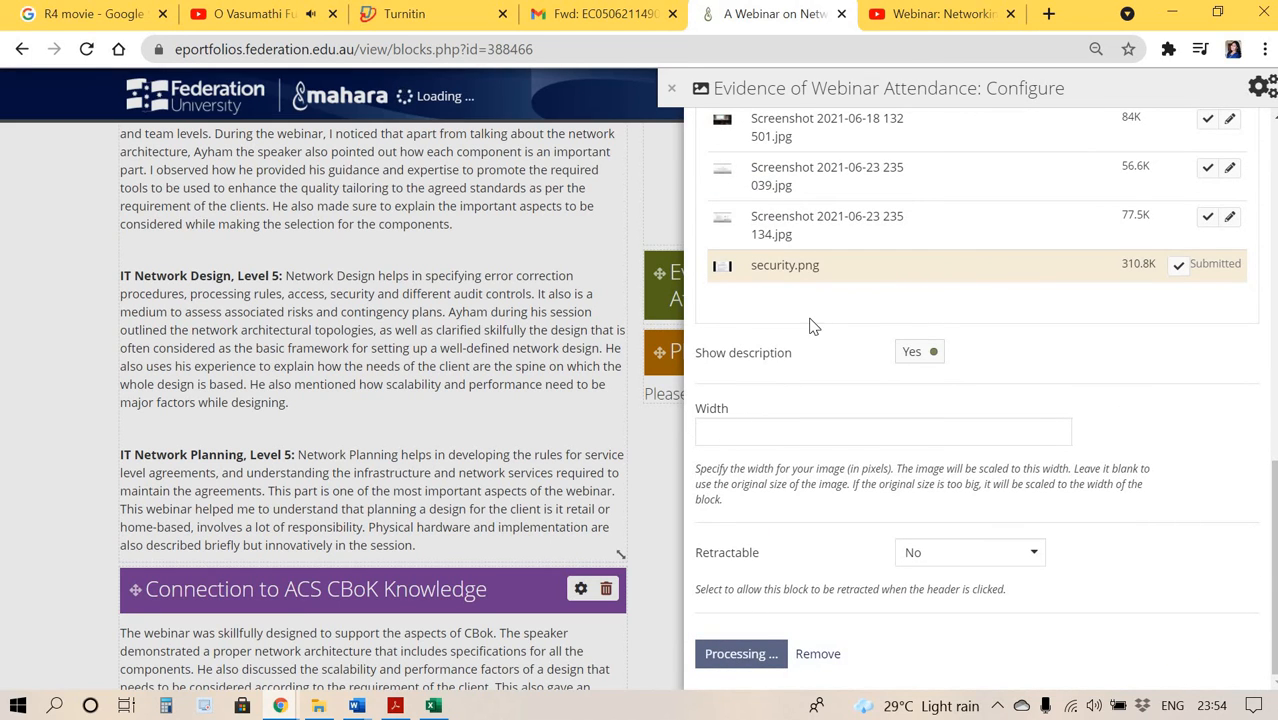
# Delete the leftover empty placeholder block from the right column.
pyautogui.scroll(-8, 810, 322)
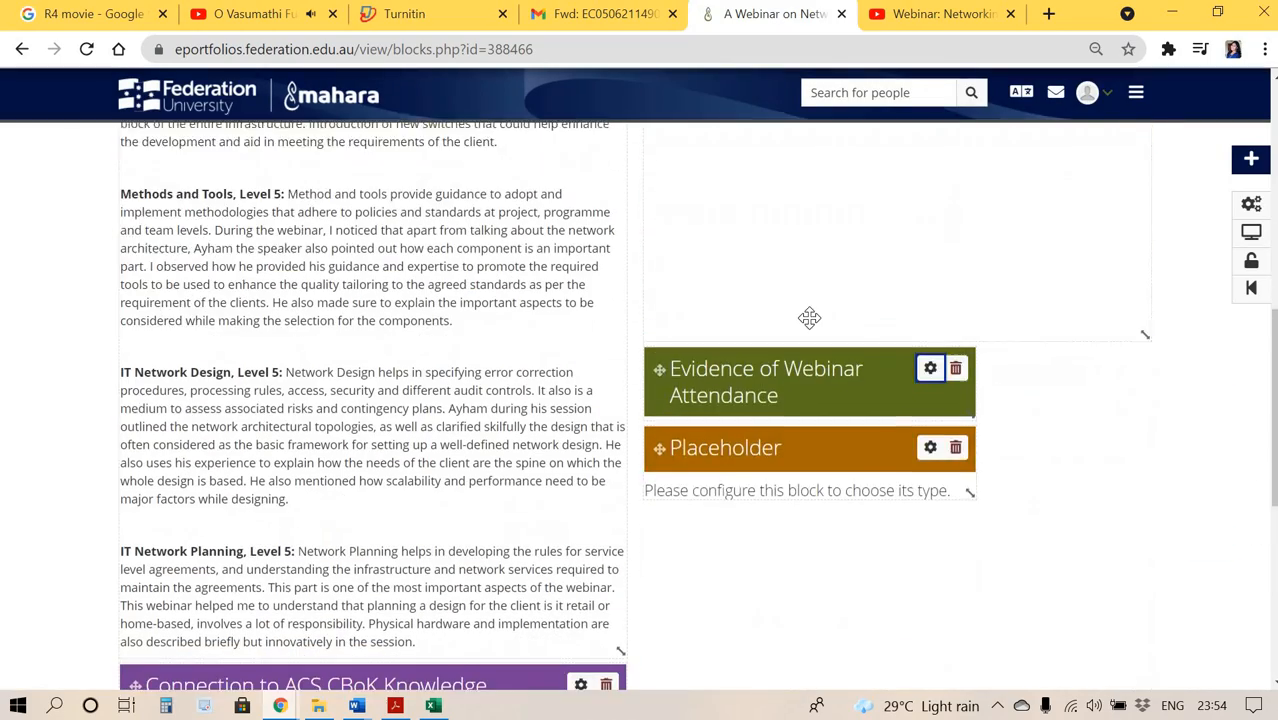
pyautogui.click(956, 362)
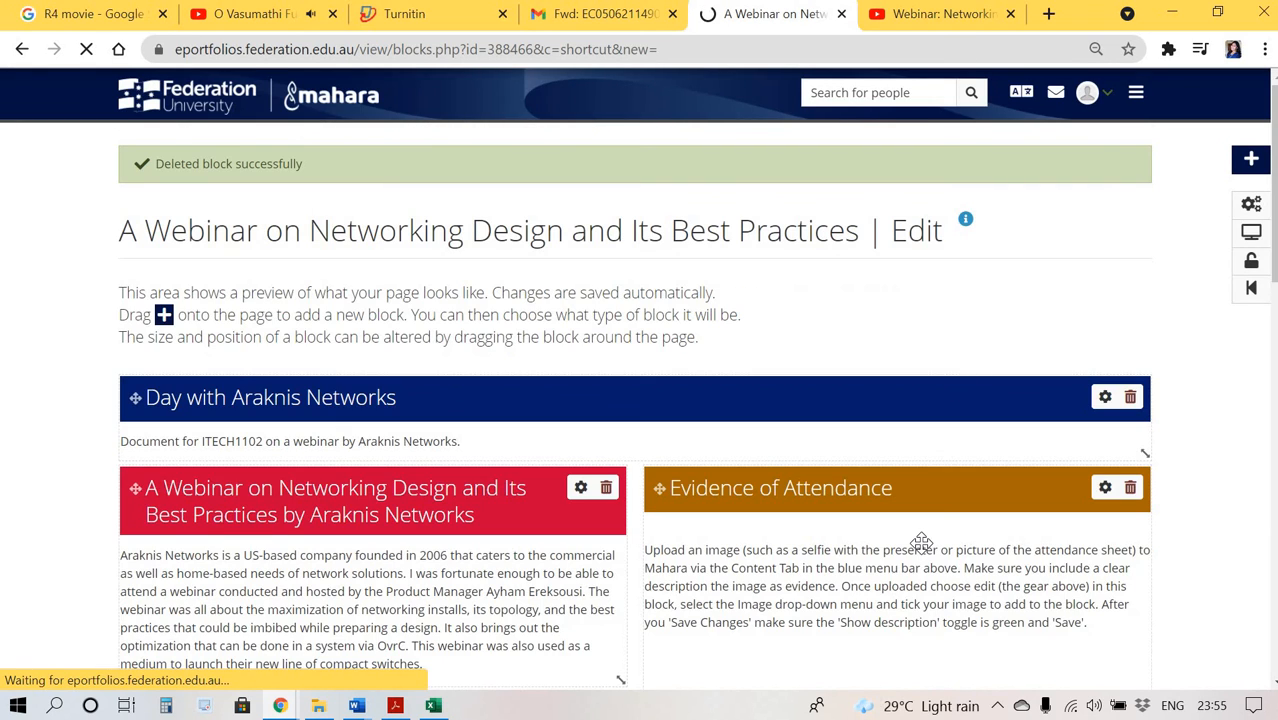
# Resize the lower Evidence of Webinar Attendance block to span the column width and extend its height.
pyautogui.scroll(-10, 920, 543)
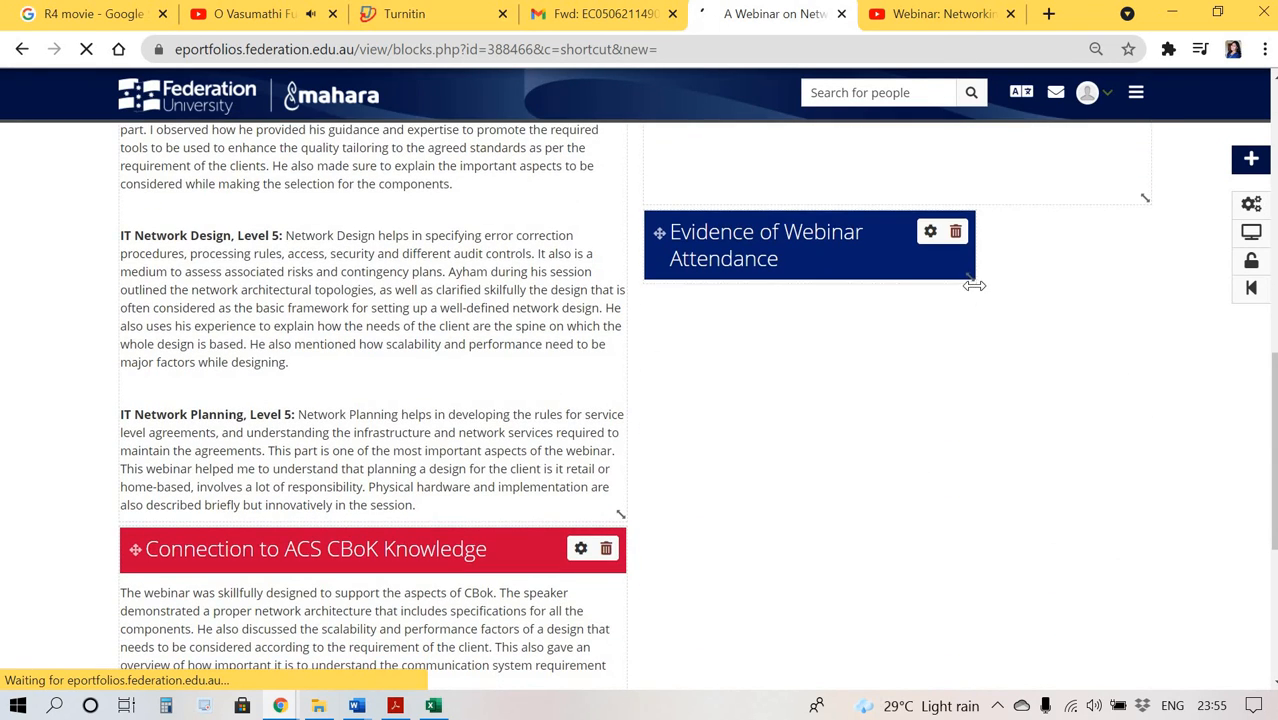
pyautogui.moveTo(975, 284); pyautogui.dragTo(1141, 421)
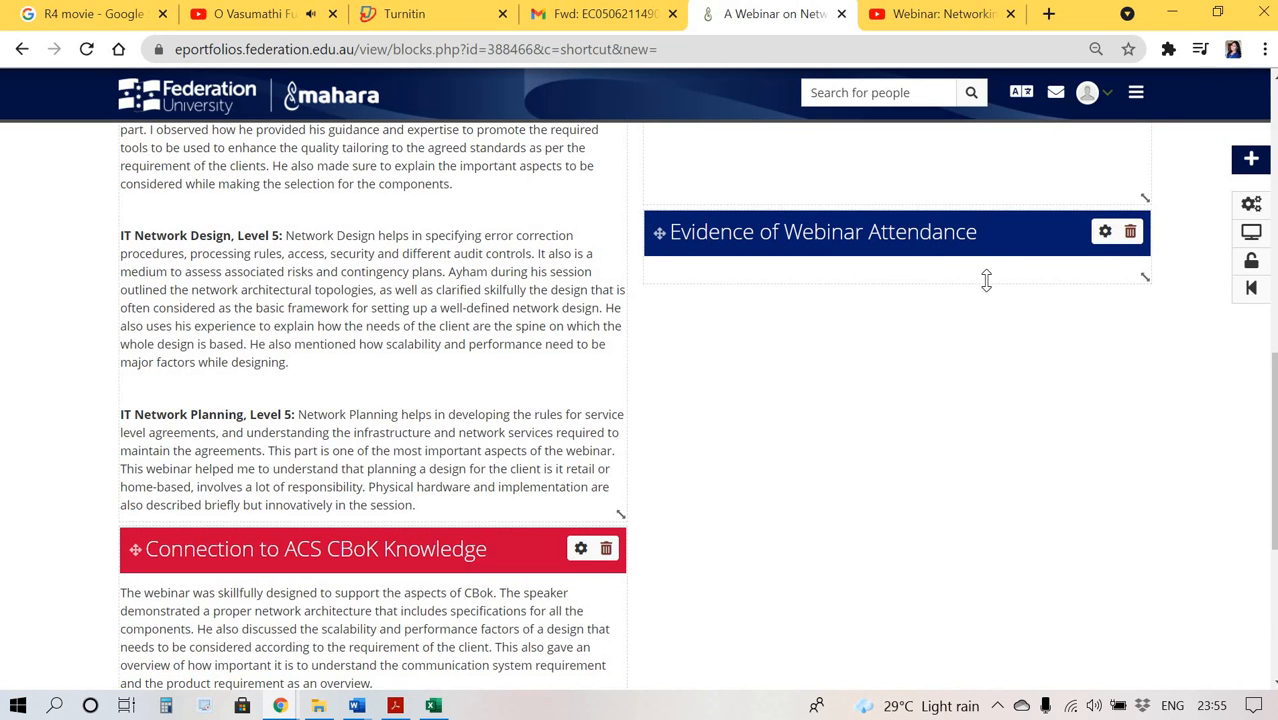
pyautogui.moveTo(985, 281); pyautogui.dragTo(920, 570)
# Extend the height of the upper Evidence of Webinar Attendance block.
pyautogui.scroll(6, 899, 566)
pyautogui.scroll(-3, 898, 560)
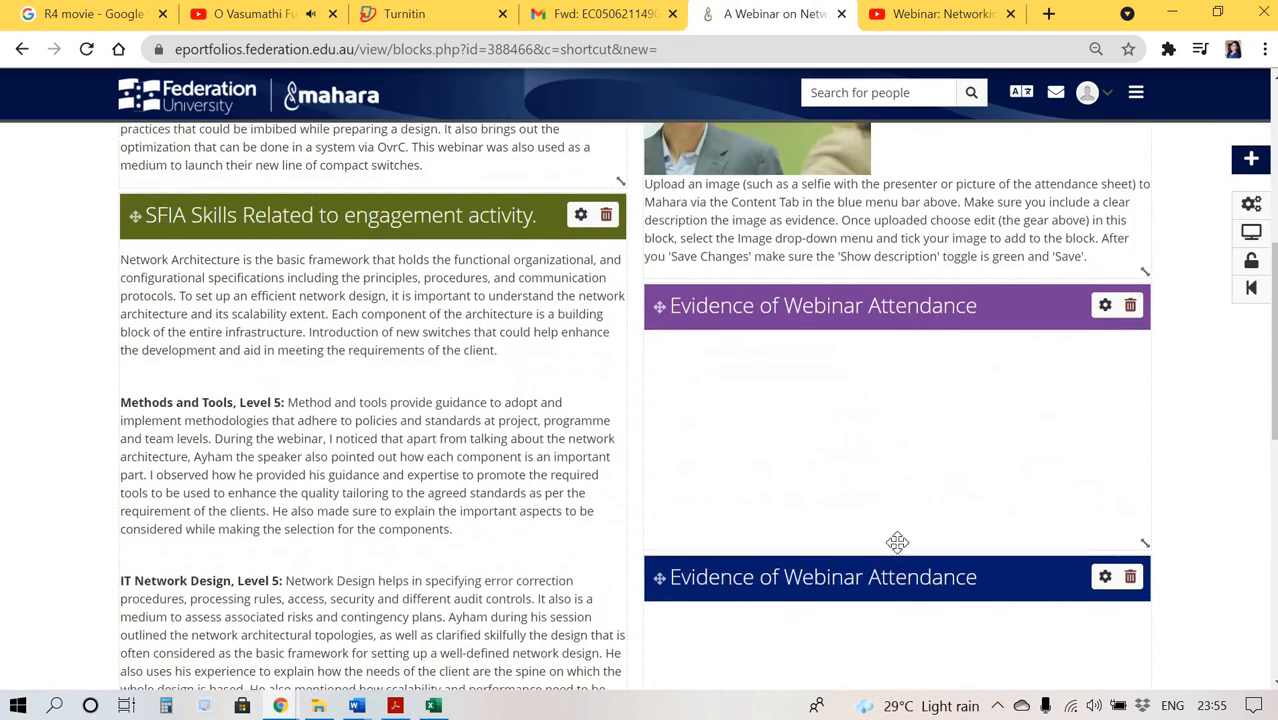
pyautogui.moveTo(874, 531); pyautogui.dragTo(864, 599)
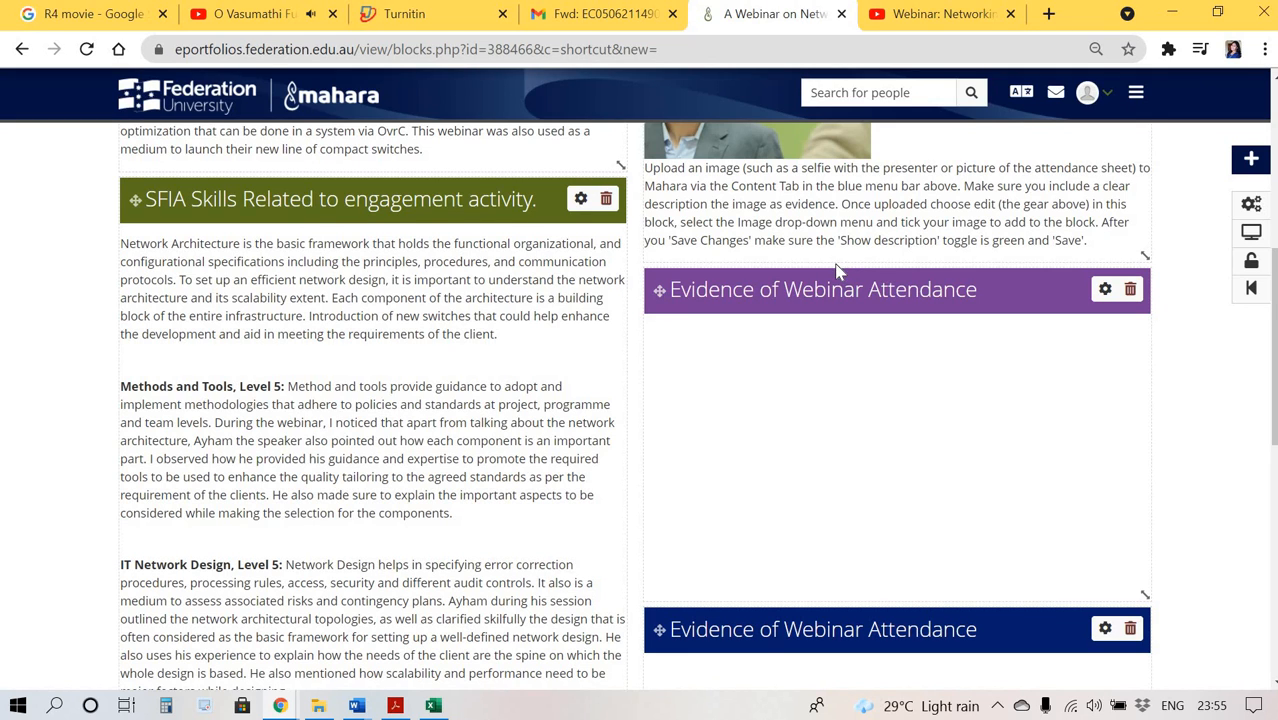
pyautogui.moveTo(838, 270); pyautogui.dragTo(840, 292)
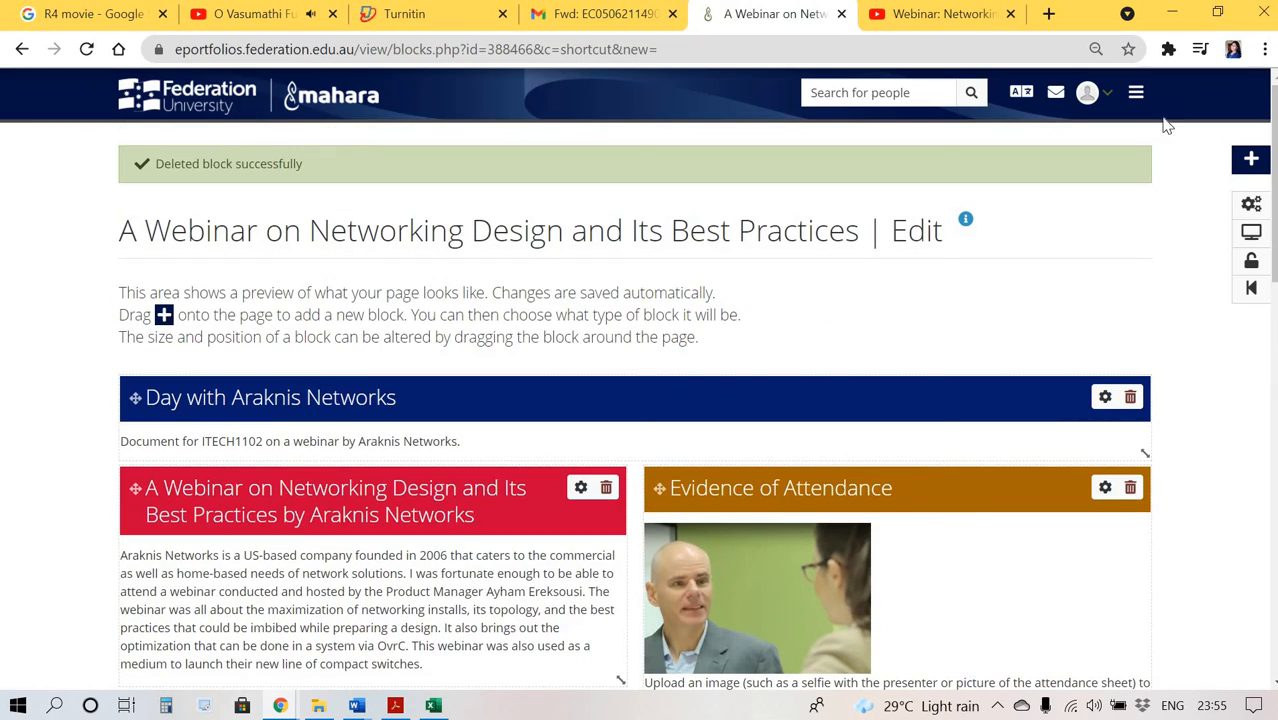
# Navigate to Pages and collections through the main menu.
pyautogui.scroll(-4, 1108, 289)
pyautogui.scroll(-3, 1103, 281)
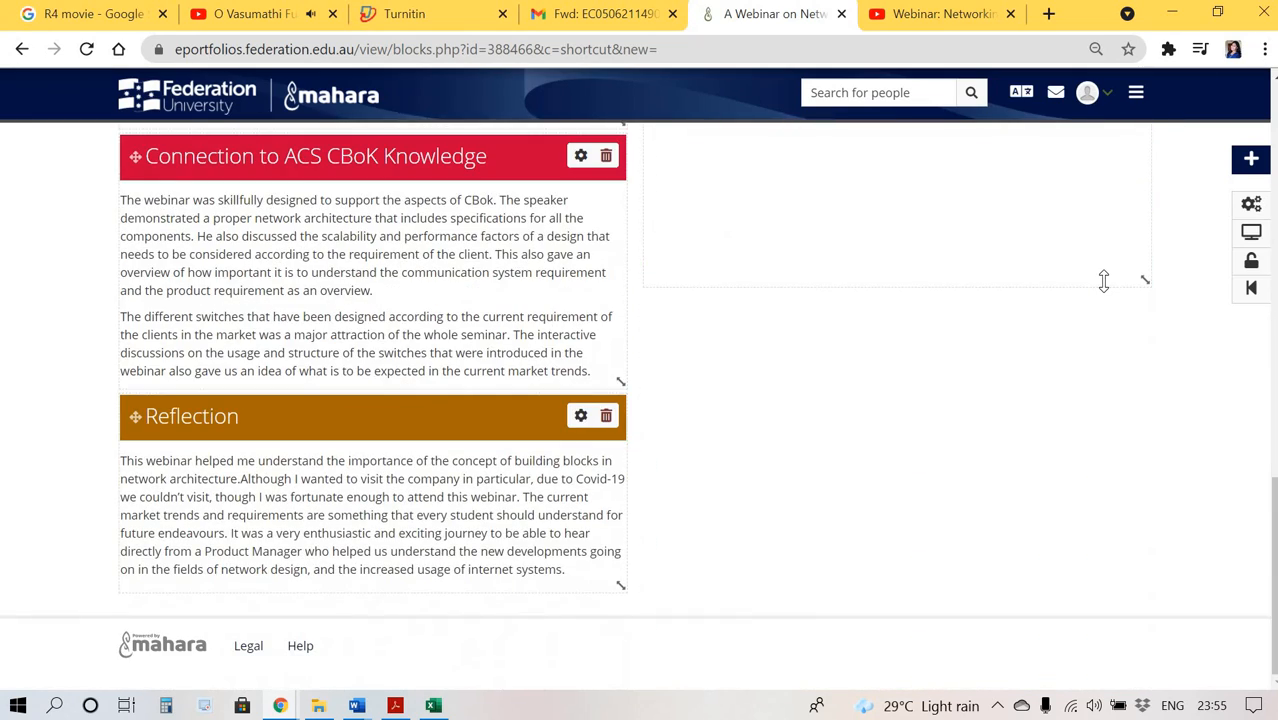
pyautogui.click(1138, 108)
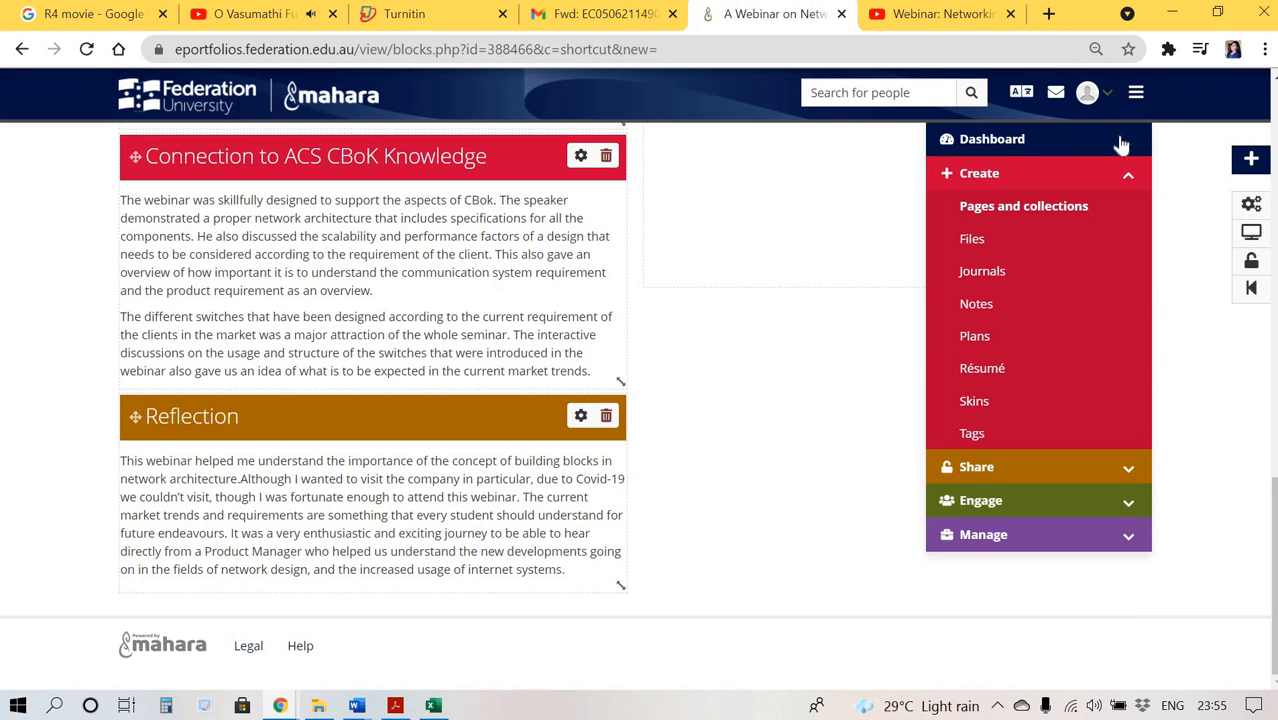
pyautogui.click(1024, 210)
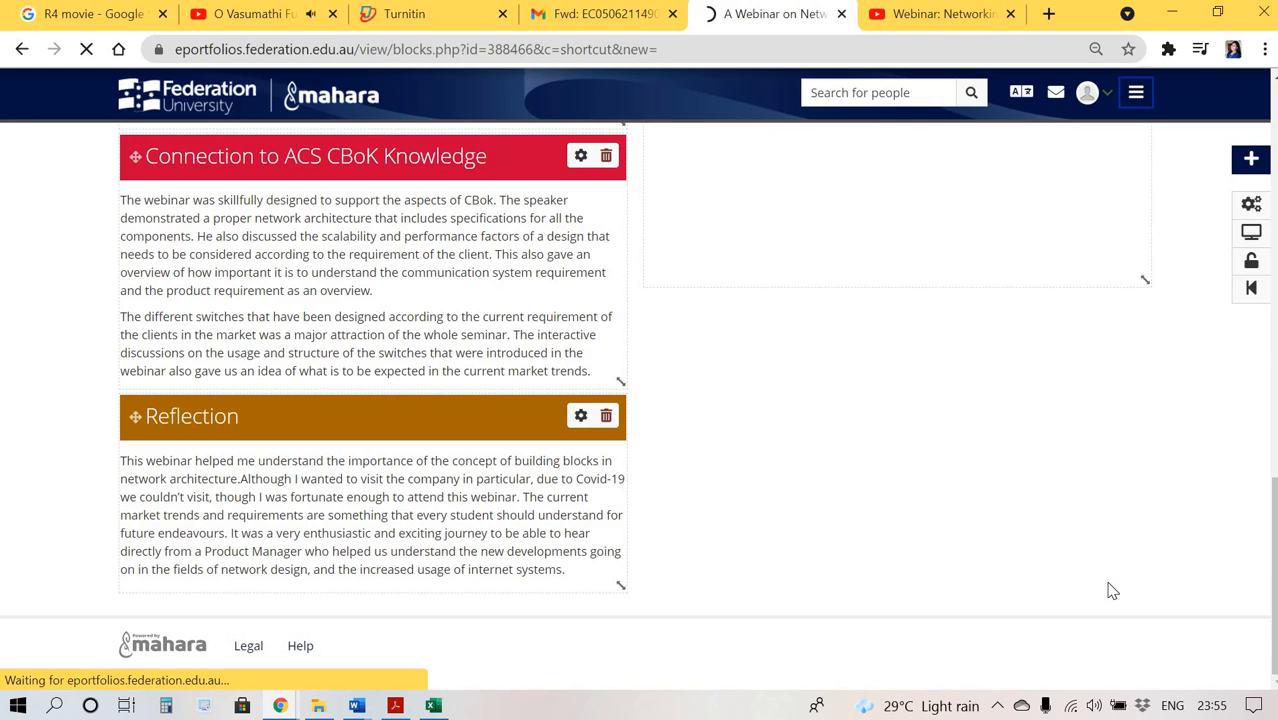